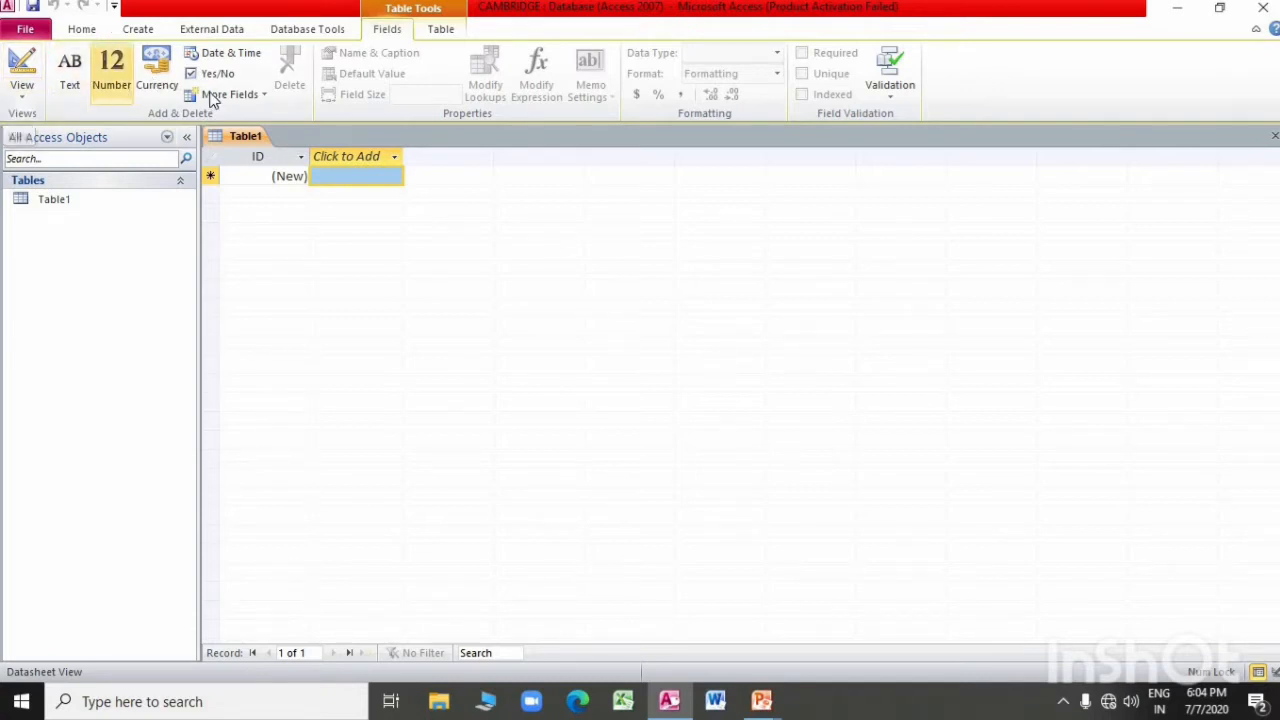
Step: Add a Text field named NAME OF STUDENT beside ID in Table1
click(396, 160)
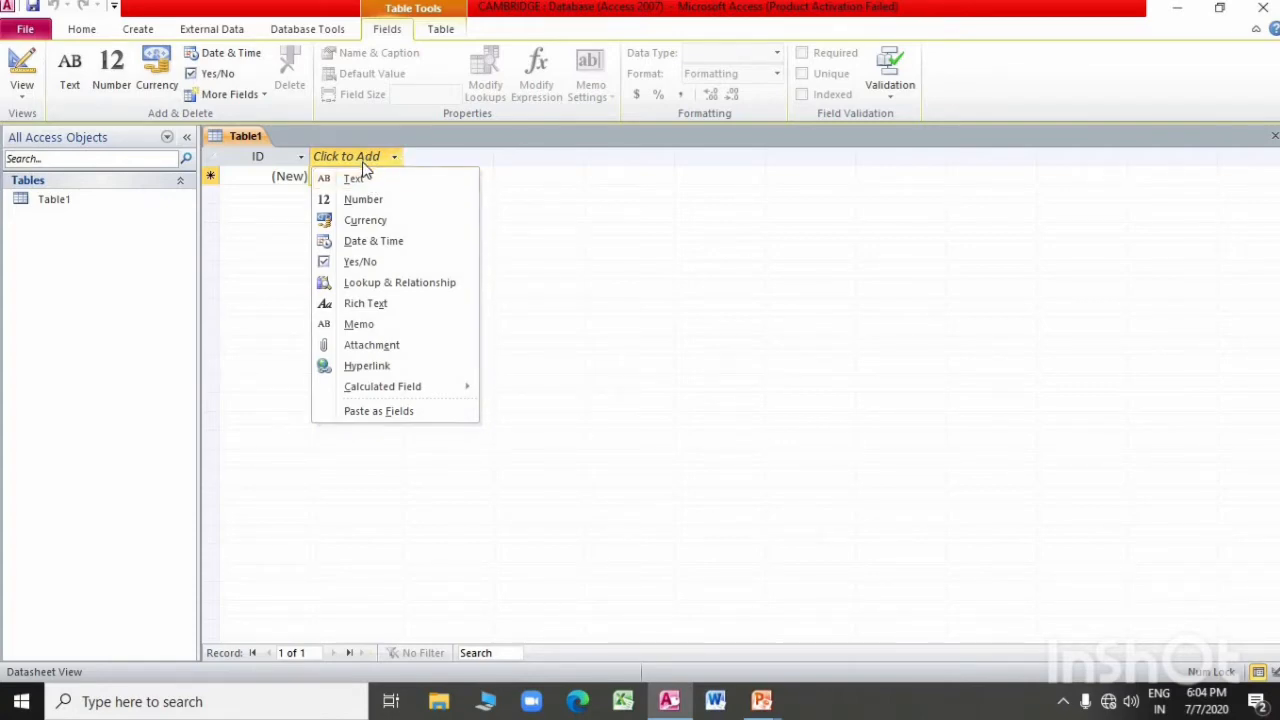
click(364, 152)
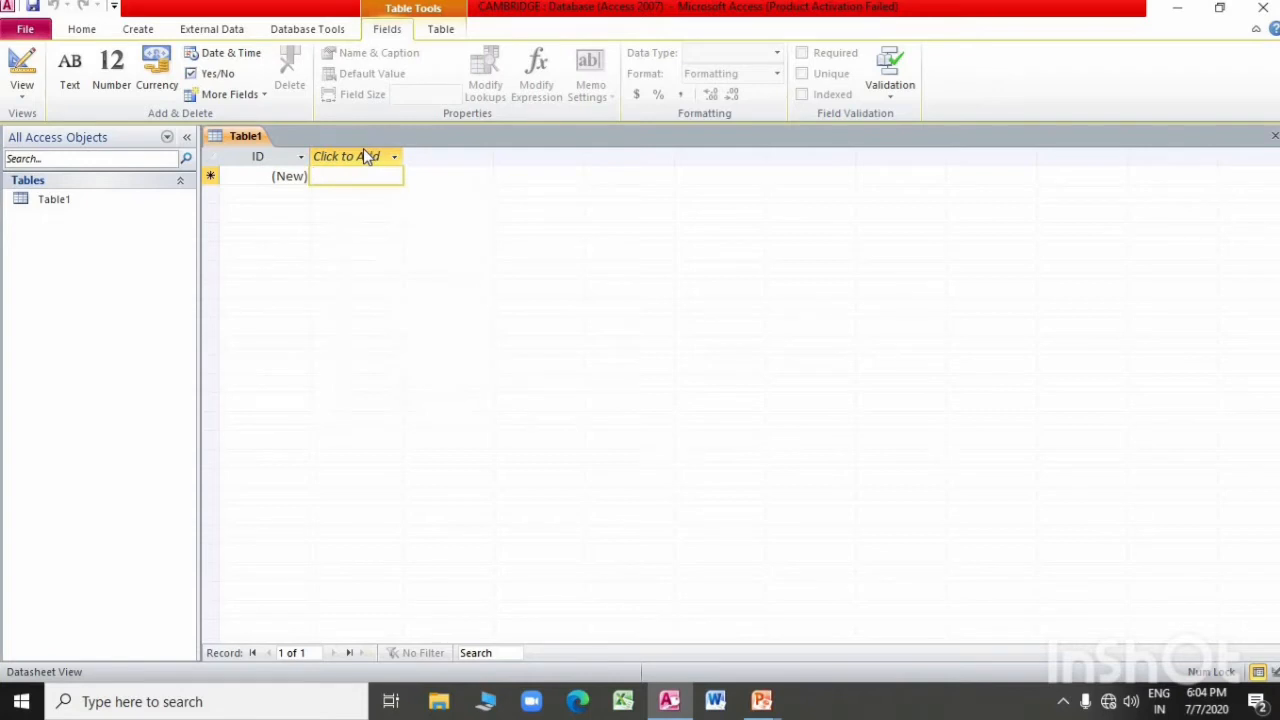
click(364, 155)
click(359, 177)
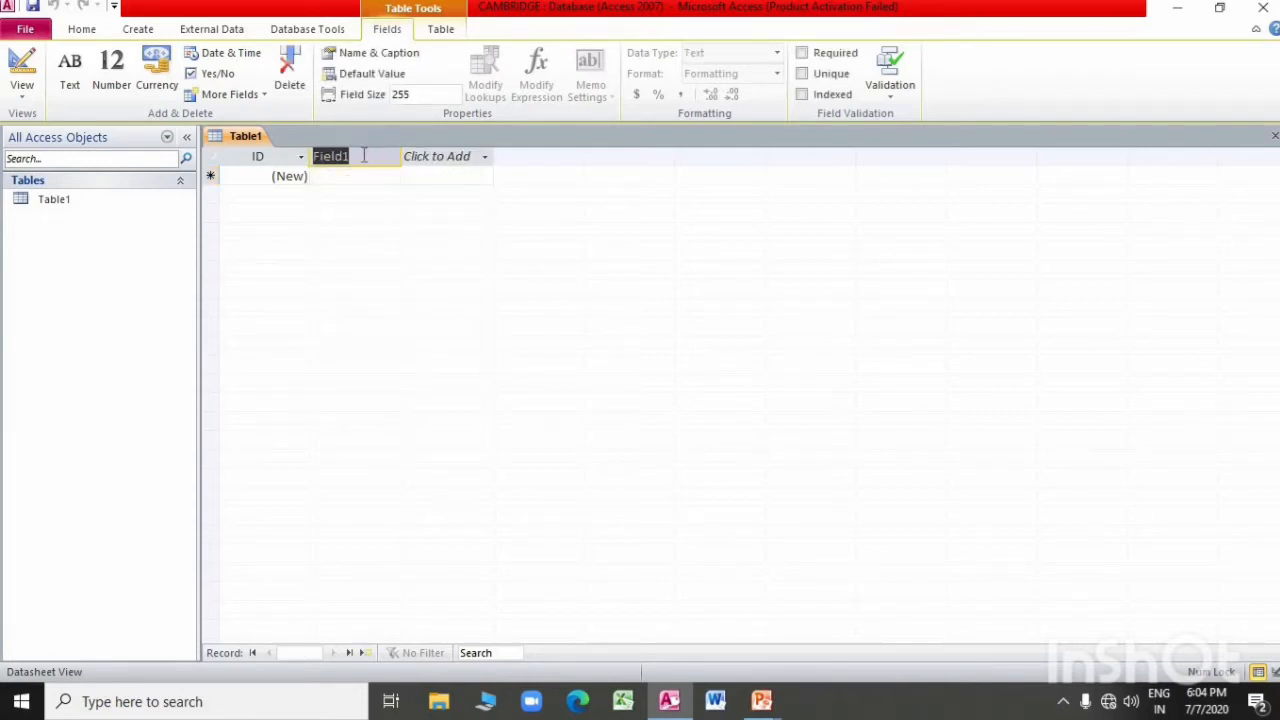
text(NAME OF)
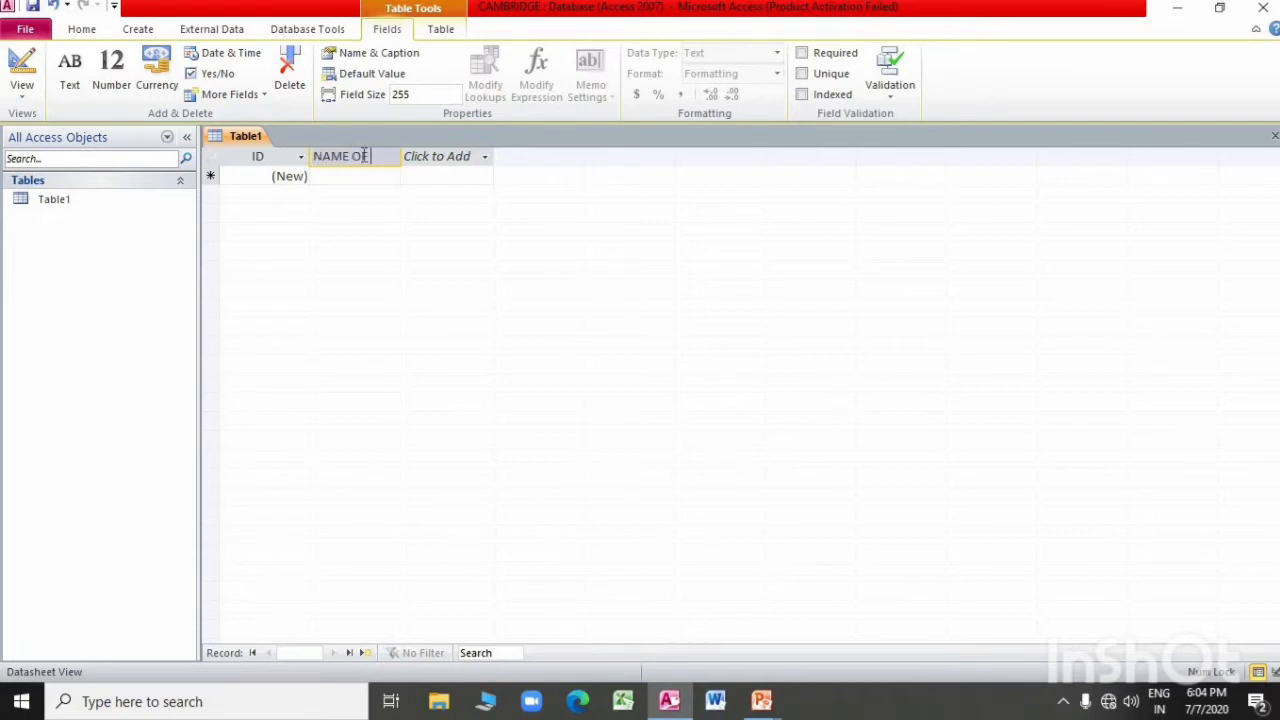
text( STUDENT)
click(455, 155)
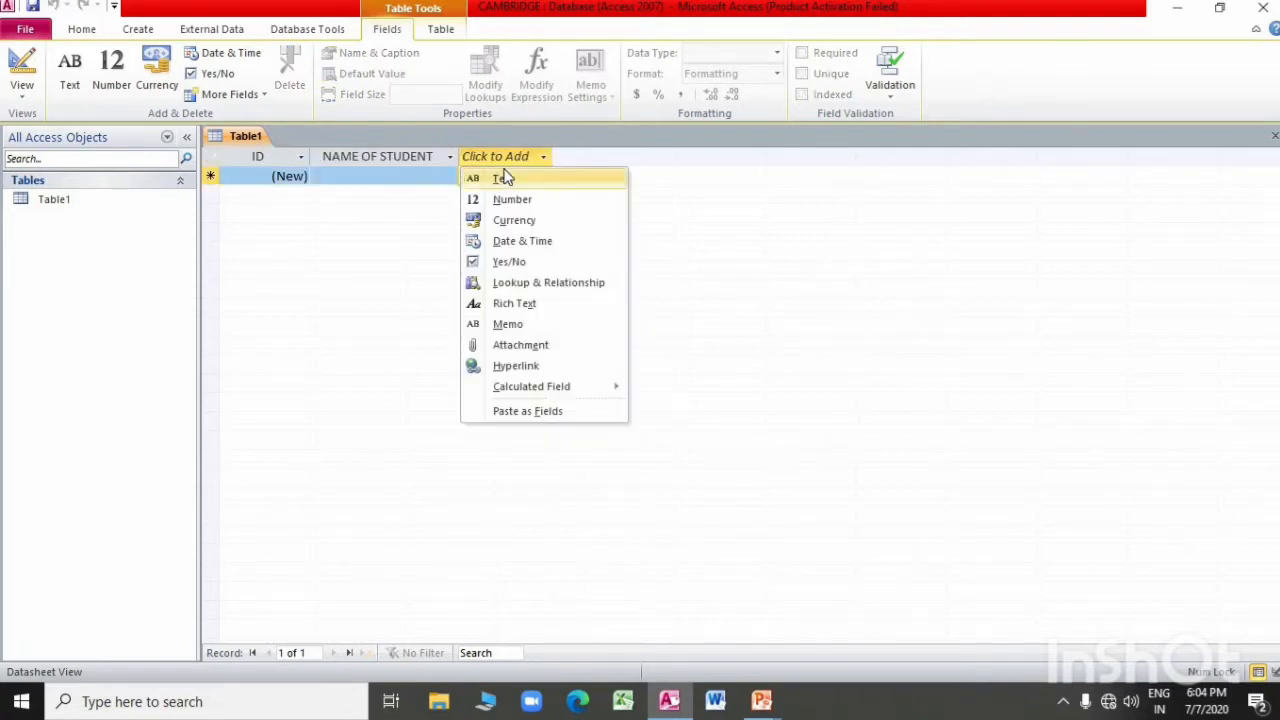
click(450, 158)
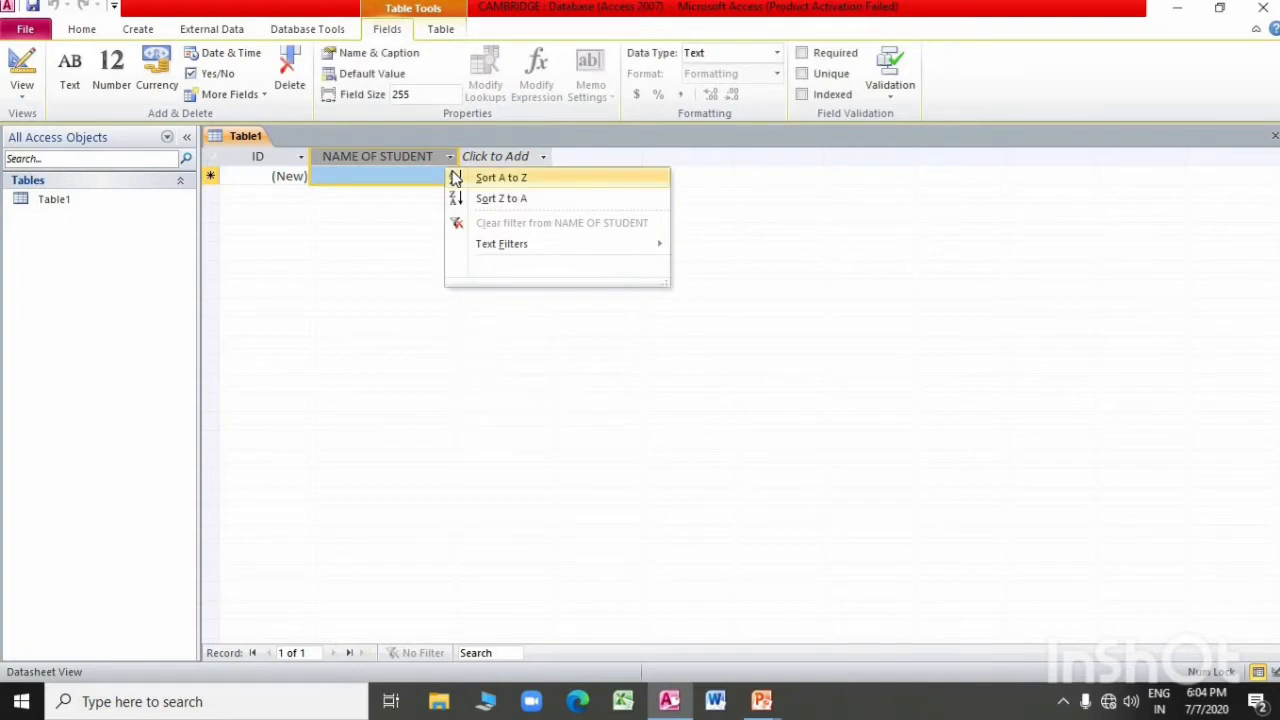
click(489, 162)
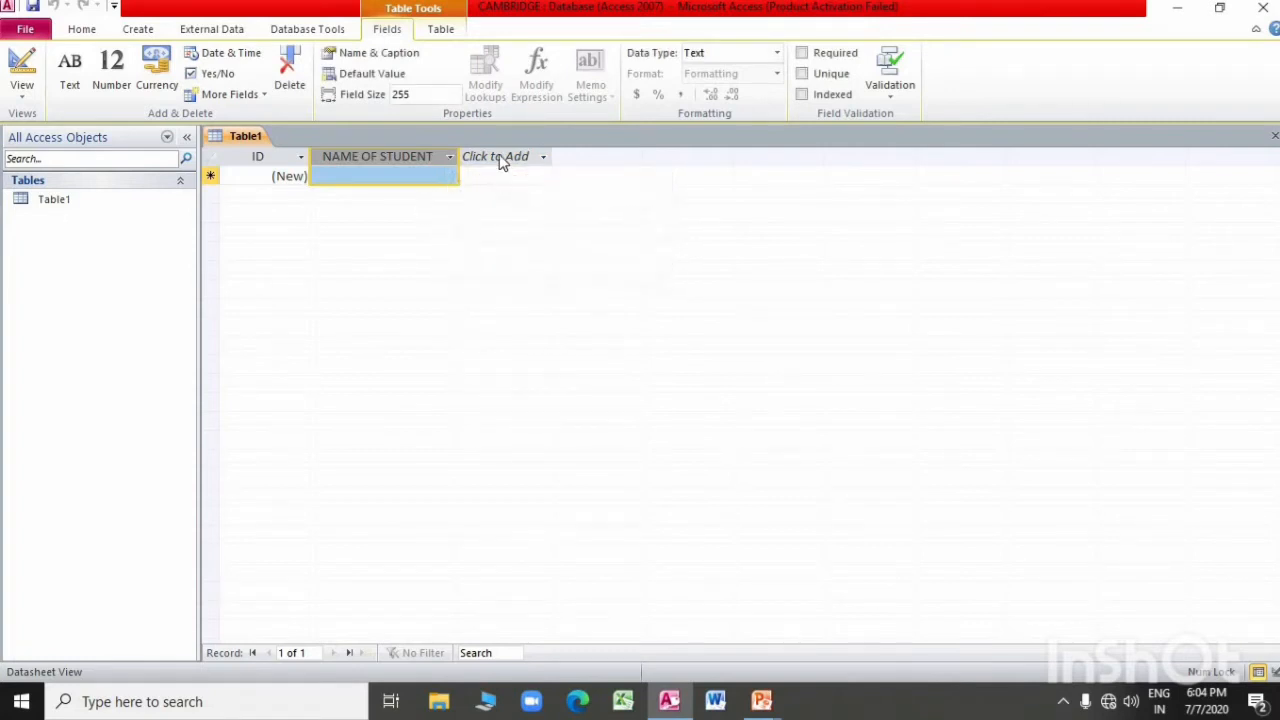
click(505, 157)
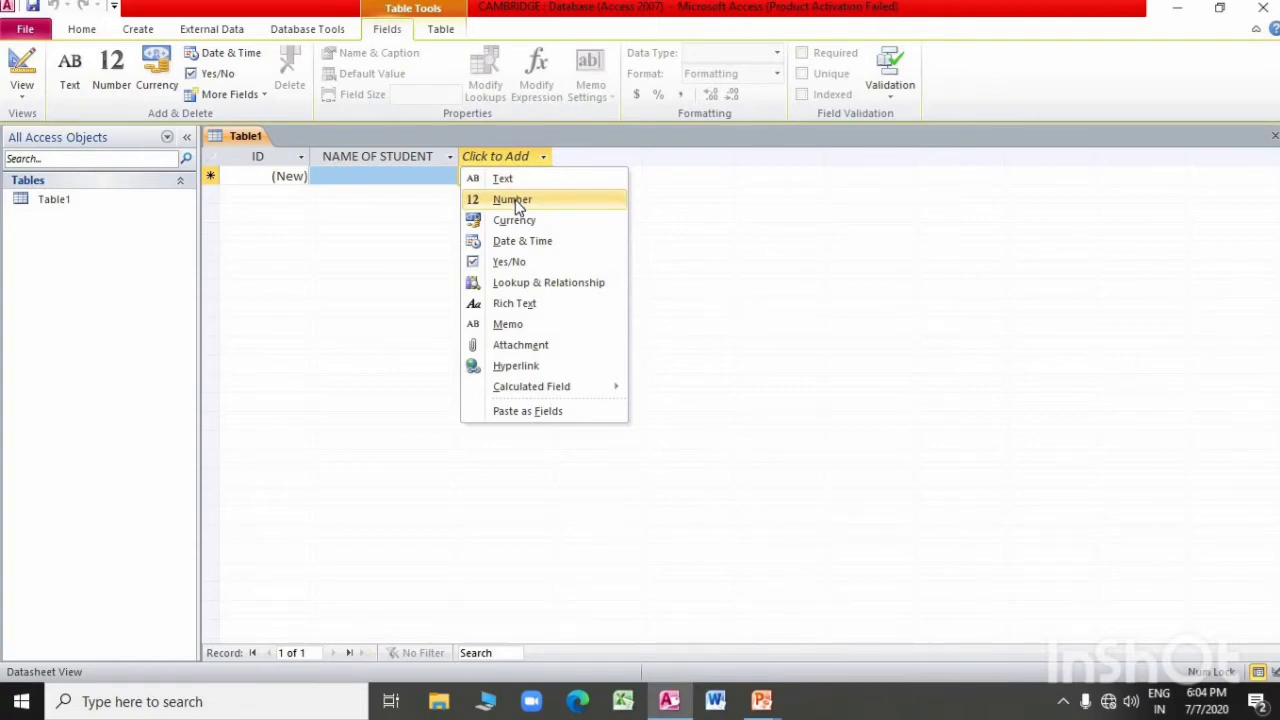
Step: Add a Number field named ROLL NO, then switch to the DATA TYPES slide show
click(513, 200)
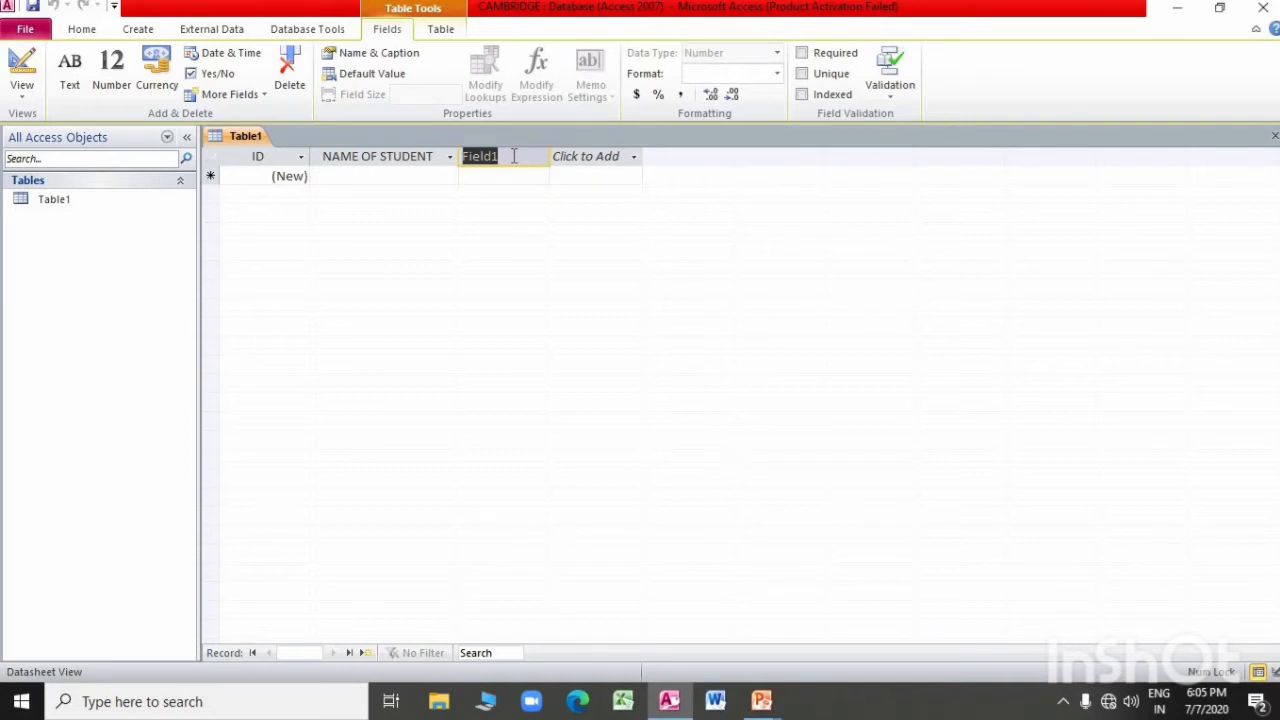
text(ROLL)
key(Caps_Lock)
text(NO)
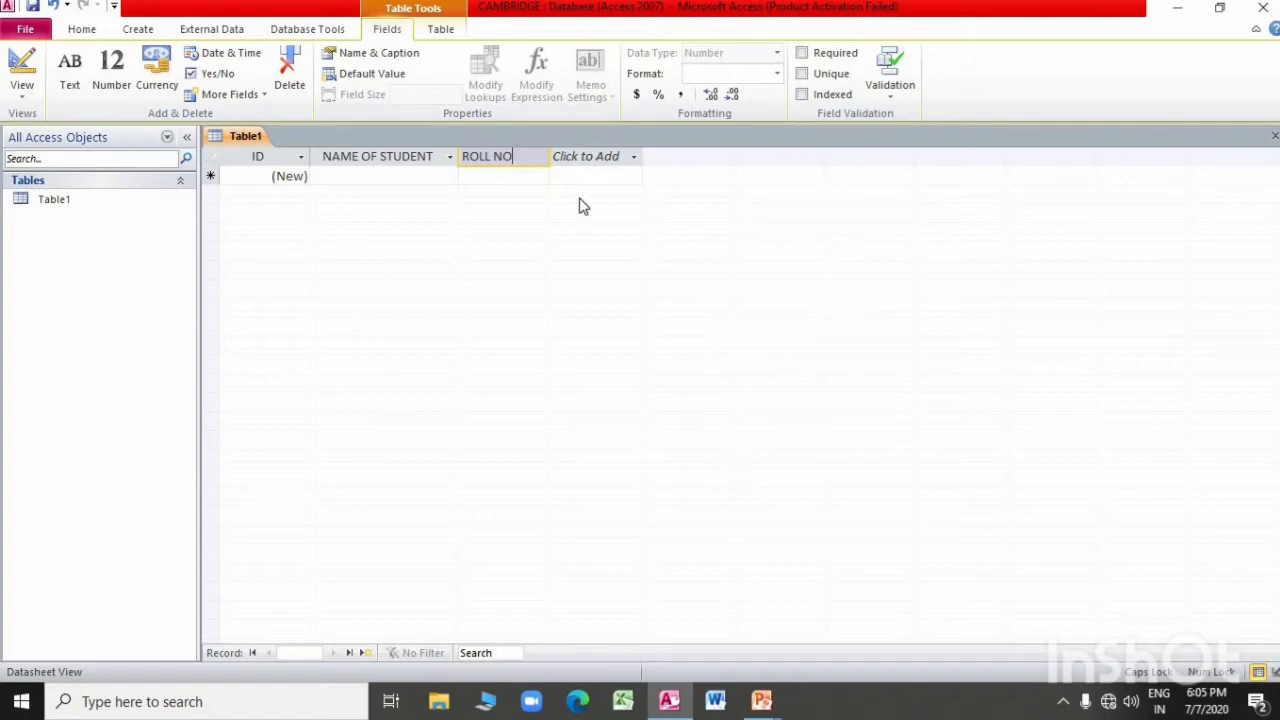
key(alt+Tab)
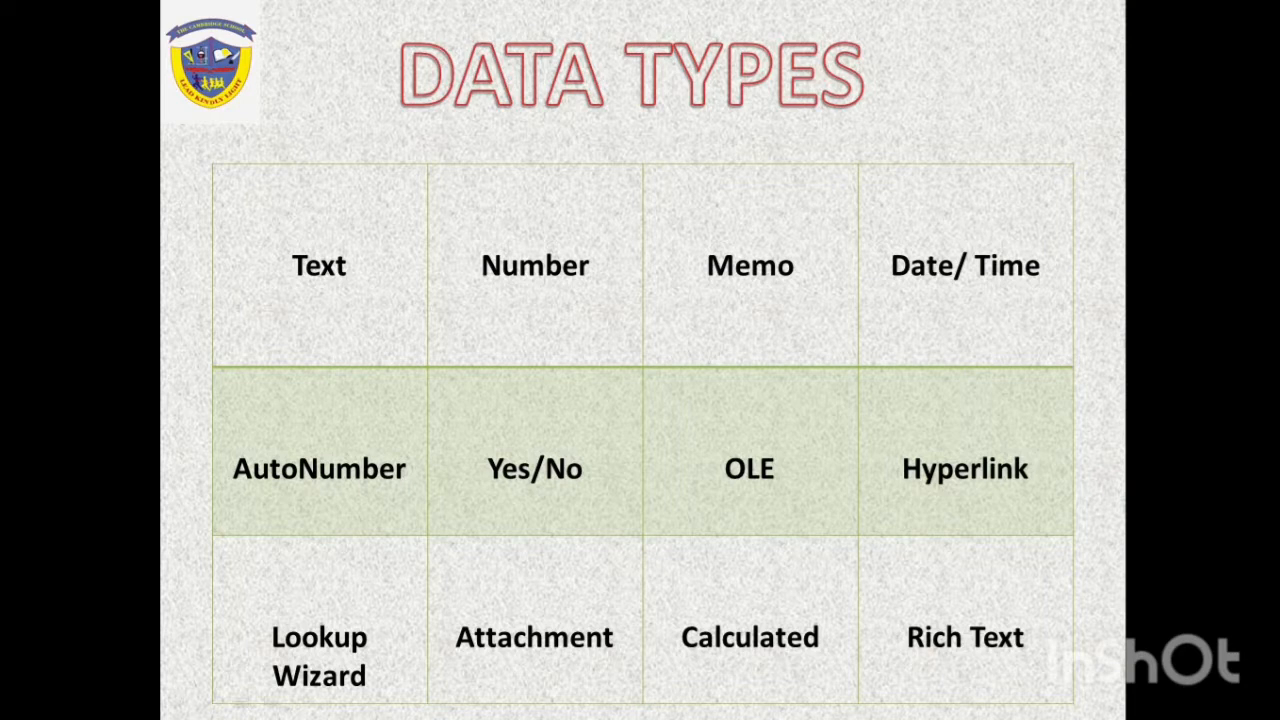
Step: Back in Access, add a Memo field named REMARKS after ROLL NO
key(alt+Tab)
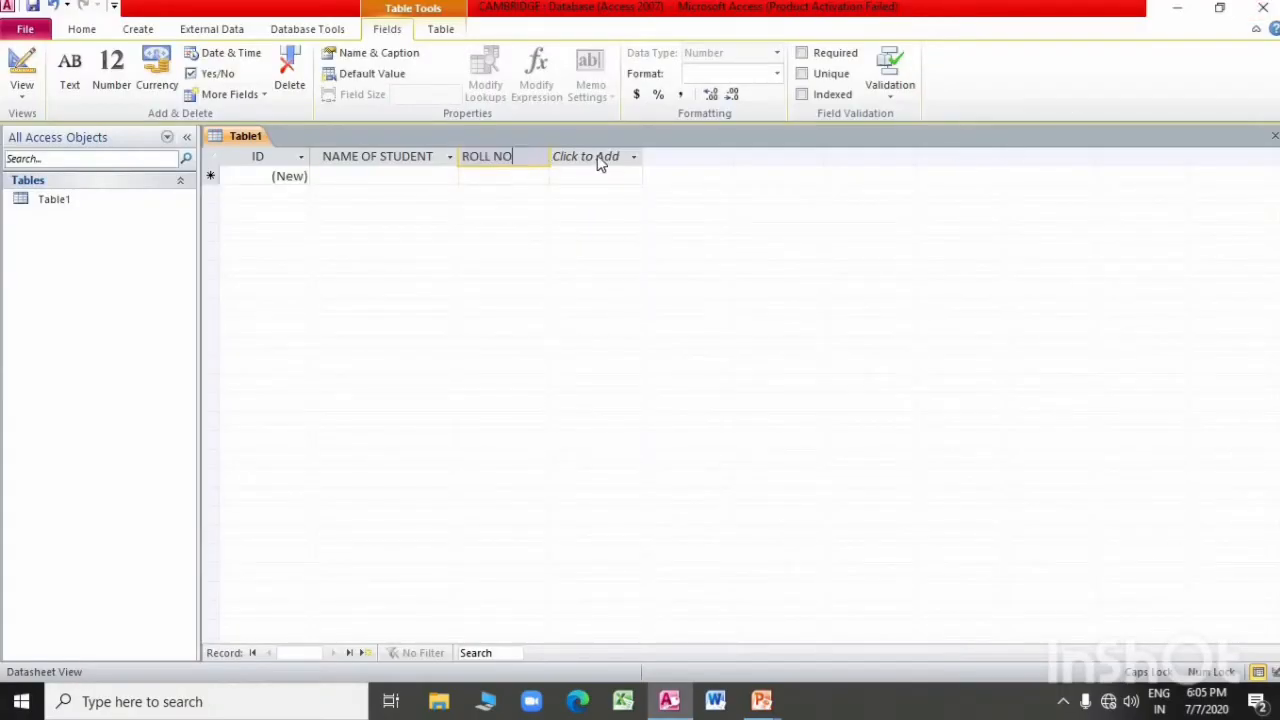
click(597, 156)
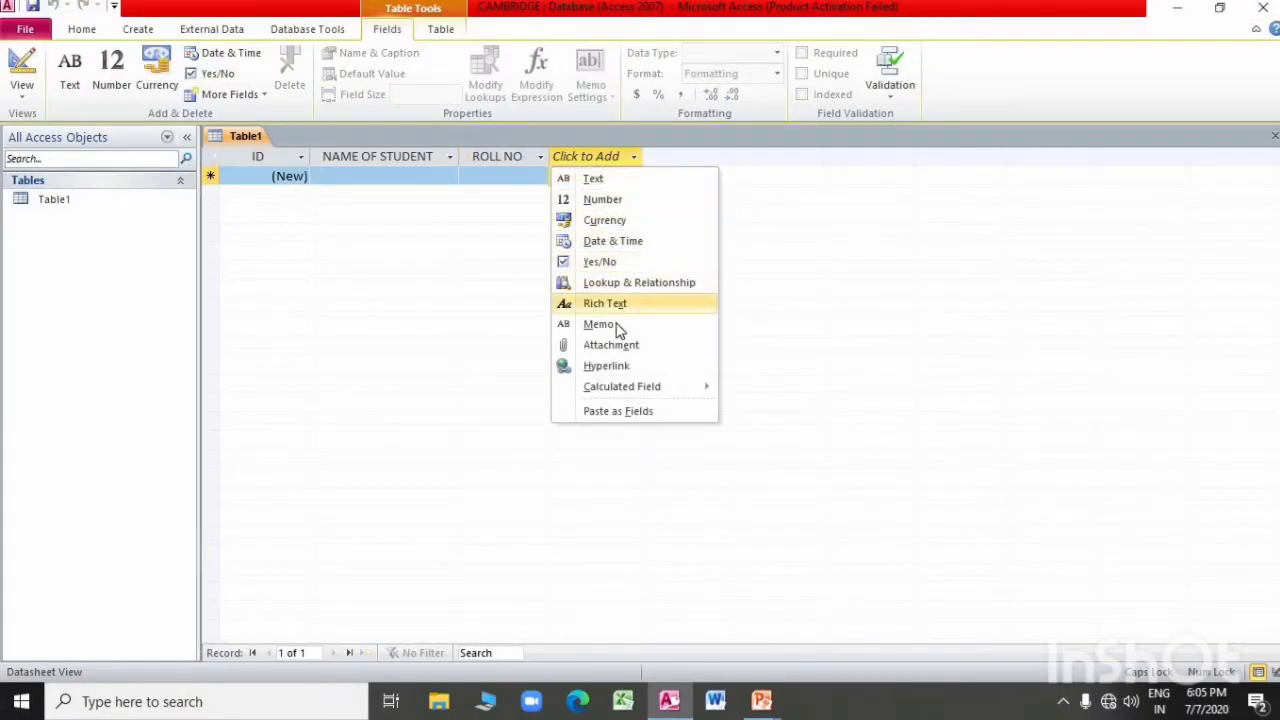
click(616, 326)
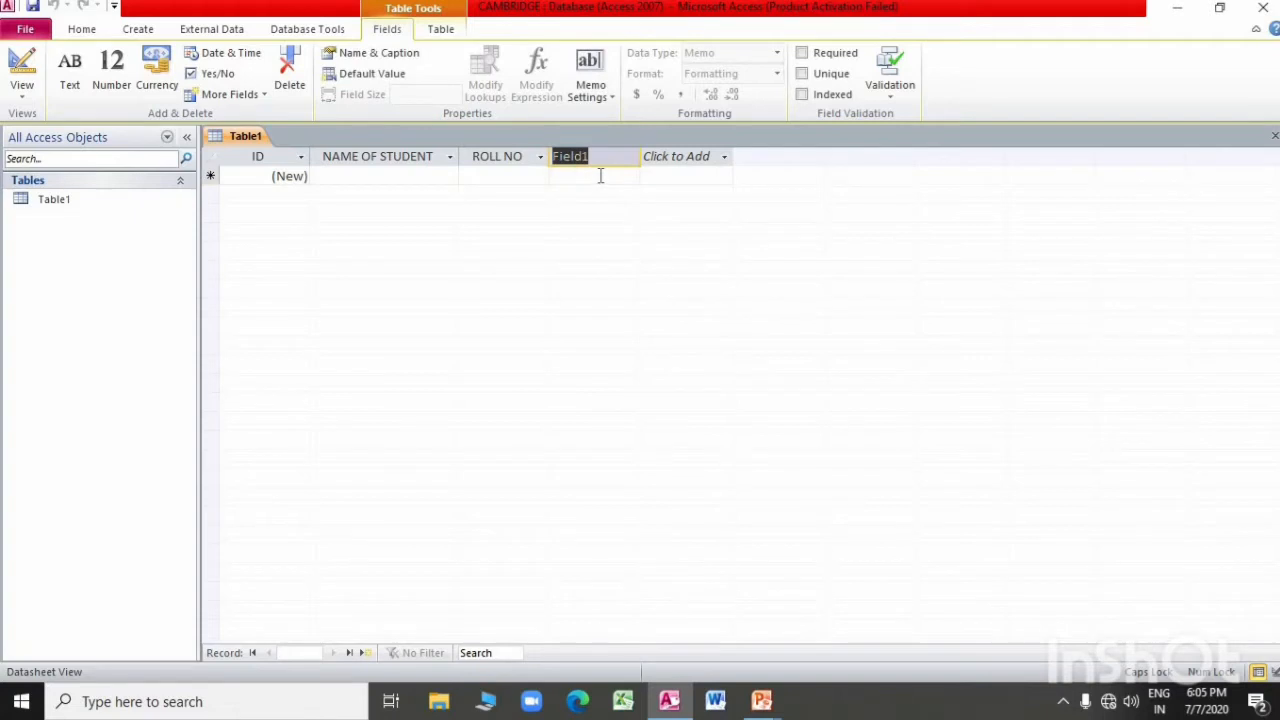
text(co)
key(BackSpace)
key(BackSpace)
text(REMARKS)
key(Return)
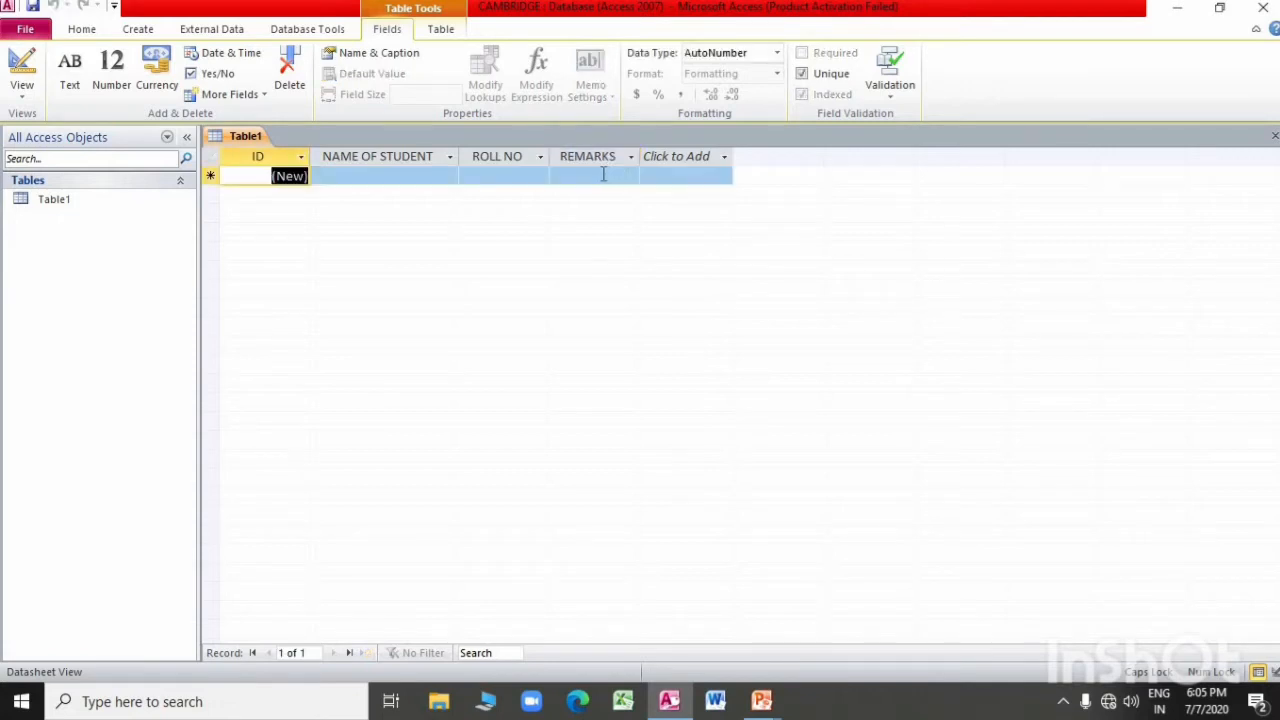
Step: Type a sample remark into record 1's REMARKS cell and return to the DATA TYPES slide
click(603, 175)
text(FGDFGDFGDFGDF)
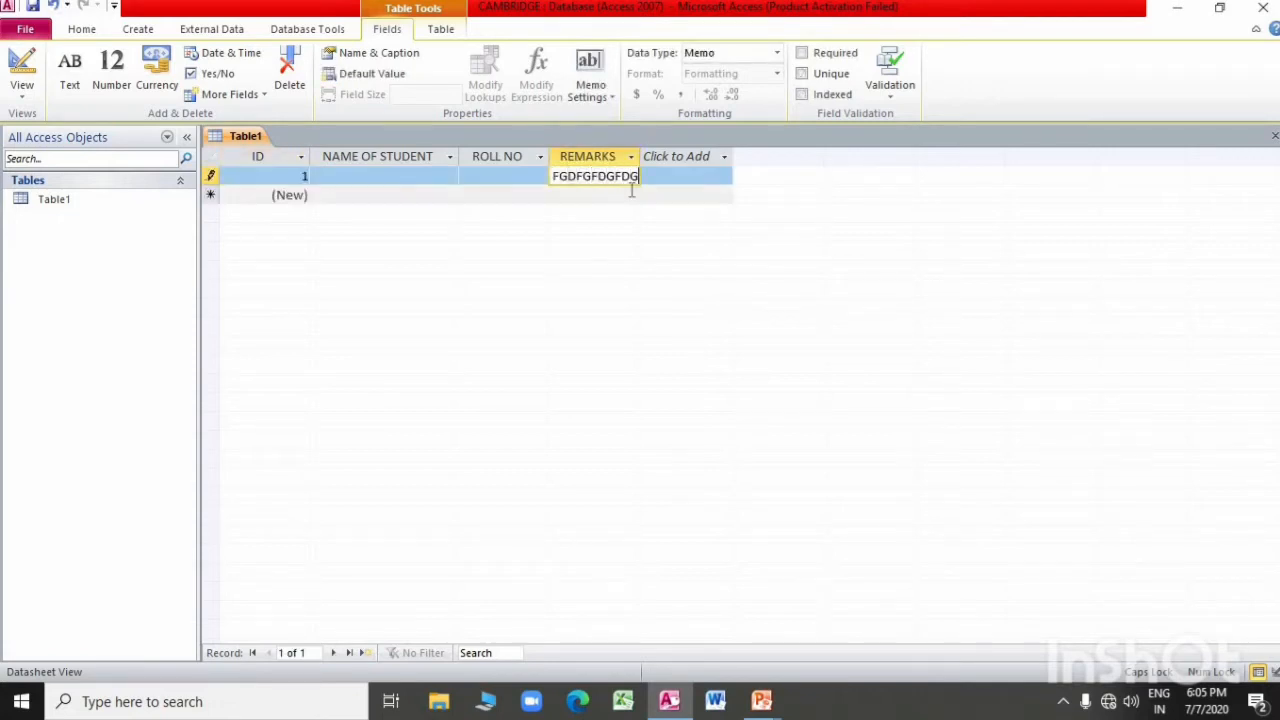
text(GFDGDFGDGFDGGFC)
text(SGDFB GSG)
key(alt+Tab)
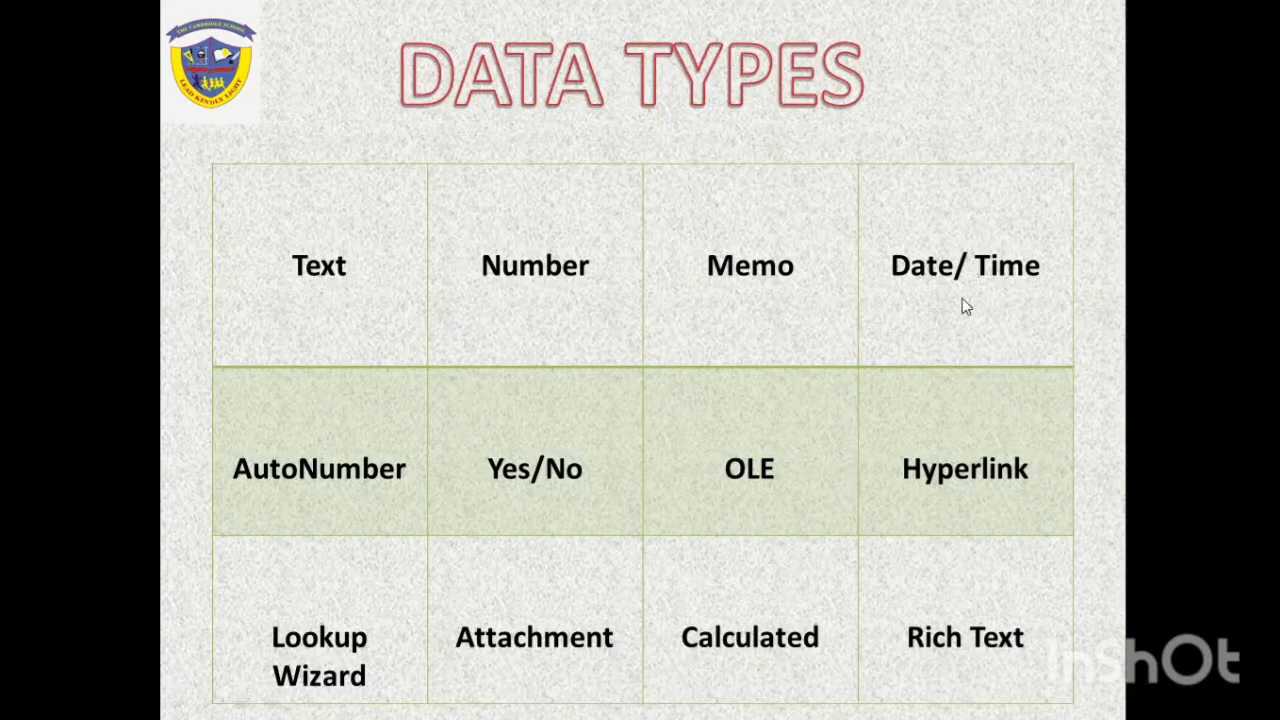
Step: Add a Date & Time field named DATE OF BIRTH, briefly checking the DATA TYPES slide
key(alt+Tab)
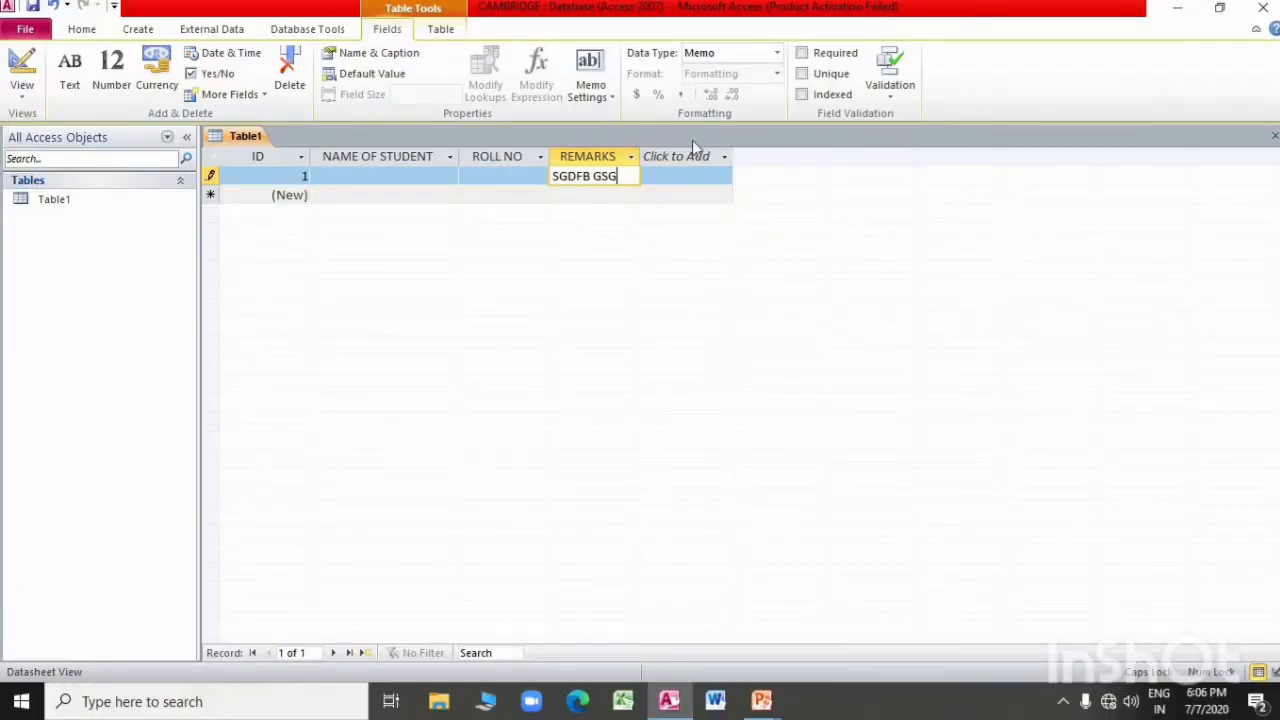
click(682, 155)
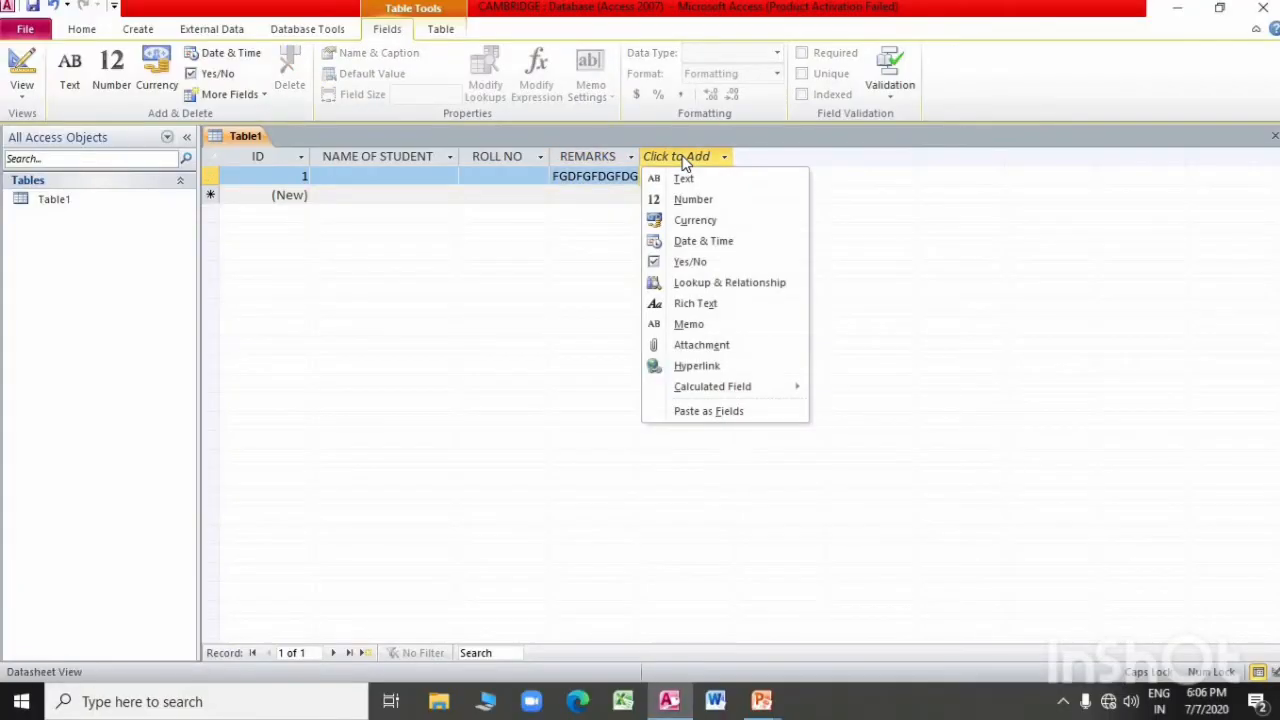
click(700, 242)
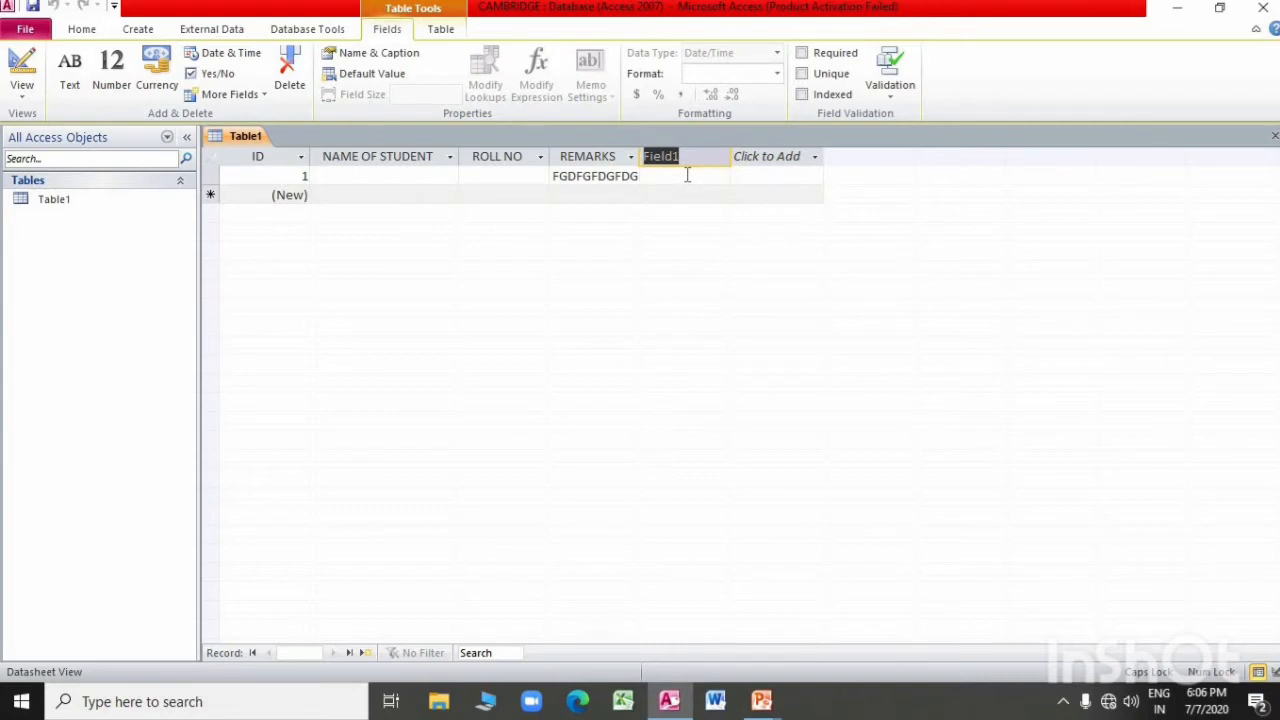
text(da)
key(BackSpace)
key(BackSpace)
text(DATE OF BO)
key(BackSpace)
text(IRTH)
key(alt+Tab)
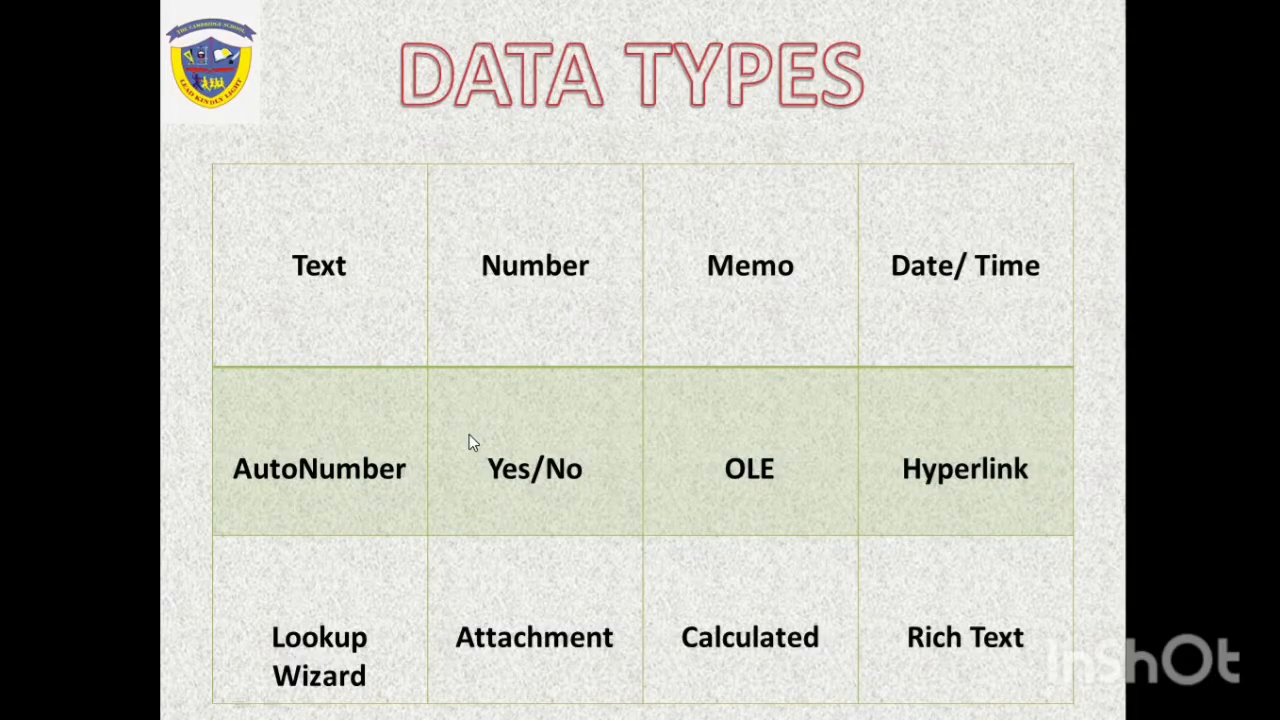
key(alt+Tab)
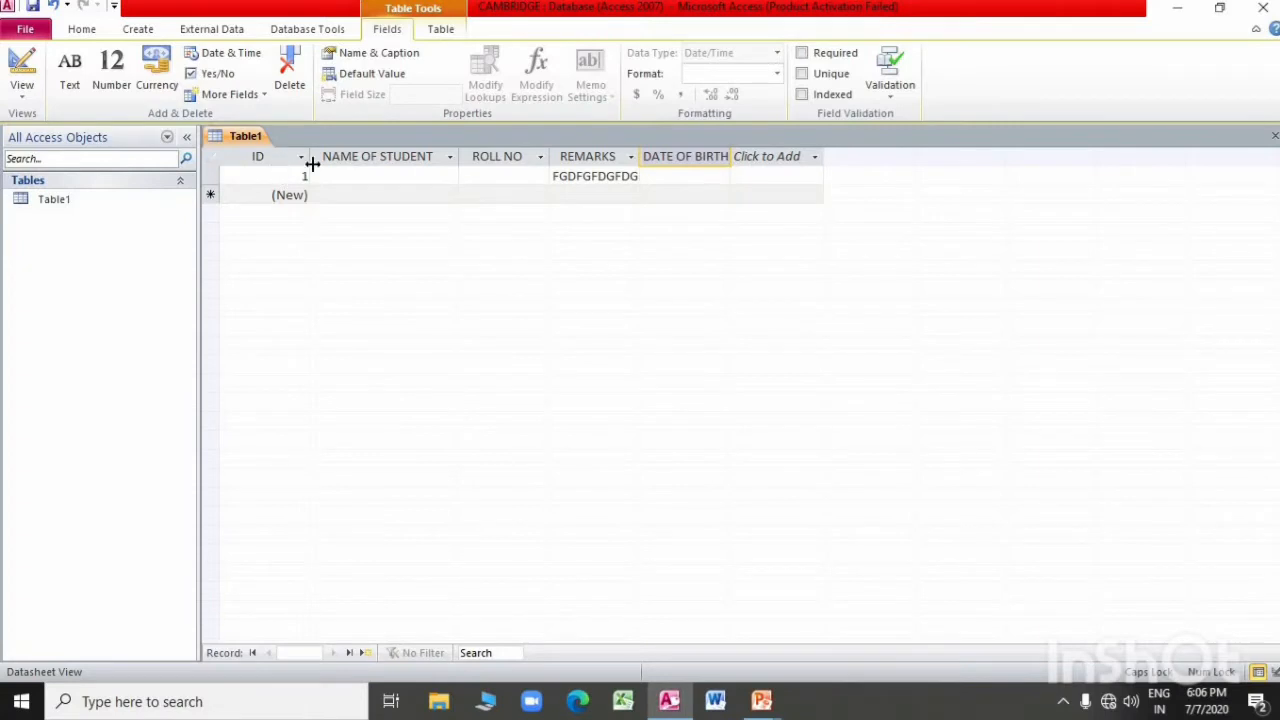
click(300, 159)
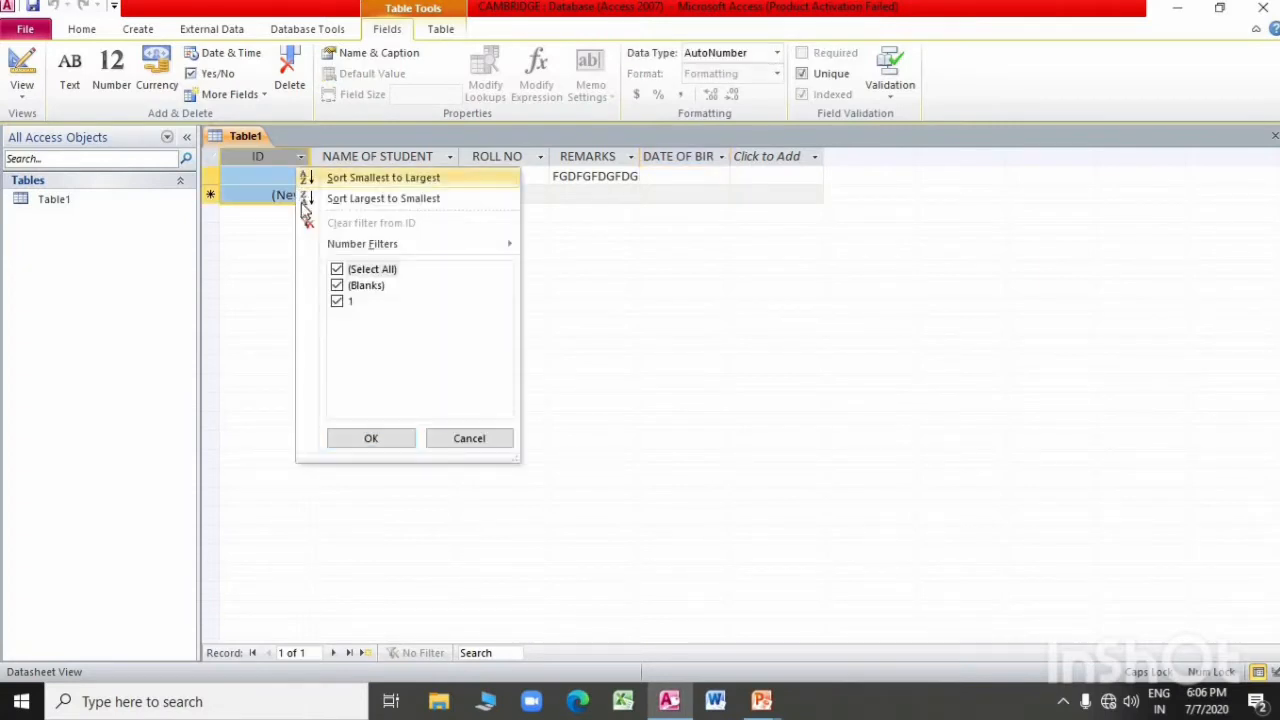
mouse_move(347, 250)
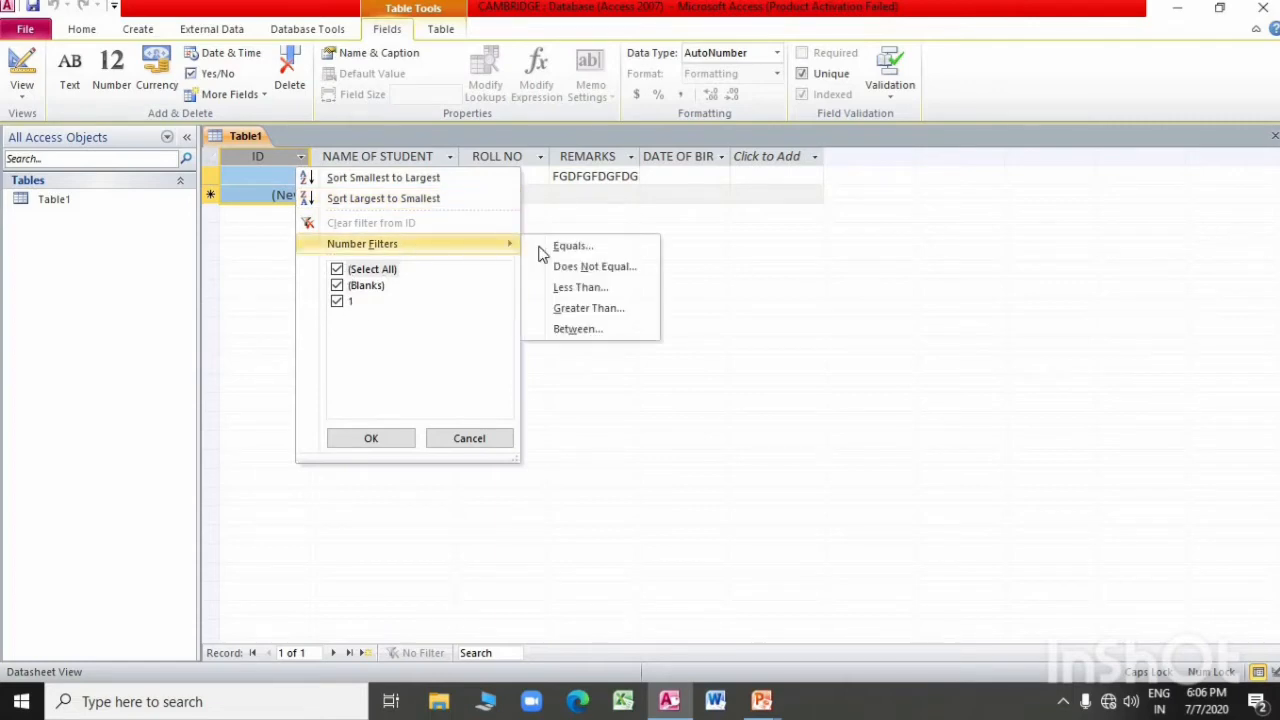
click(244, 314)
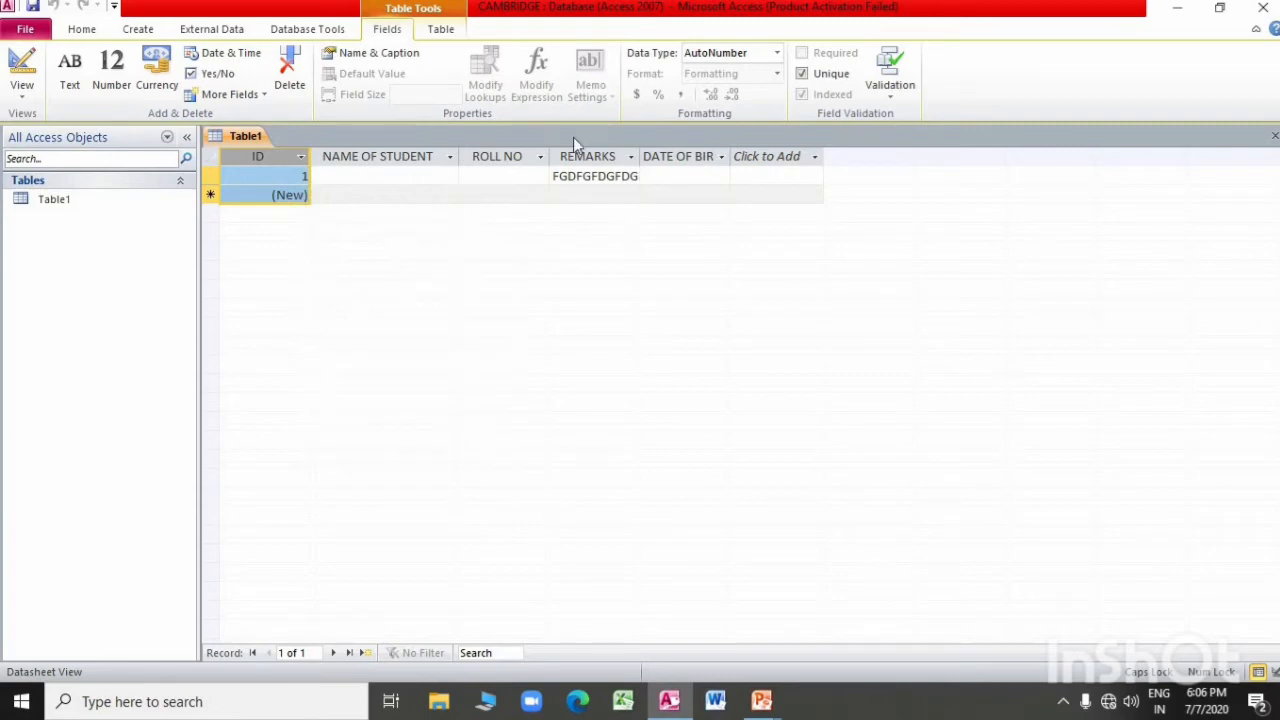
key(alt+Tab)
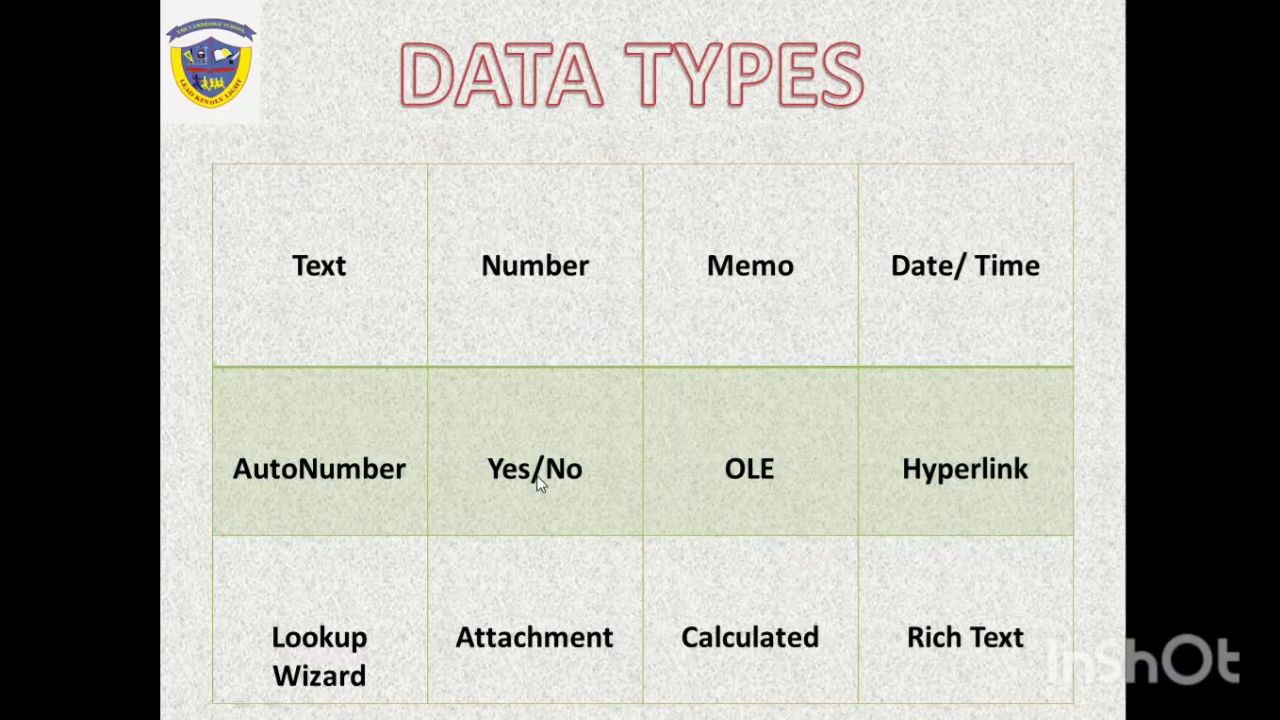
Step: Add a Yes/No field named WILLING, select its record 1 cell, then show the slide
key(alt+Tab)
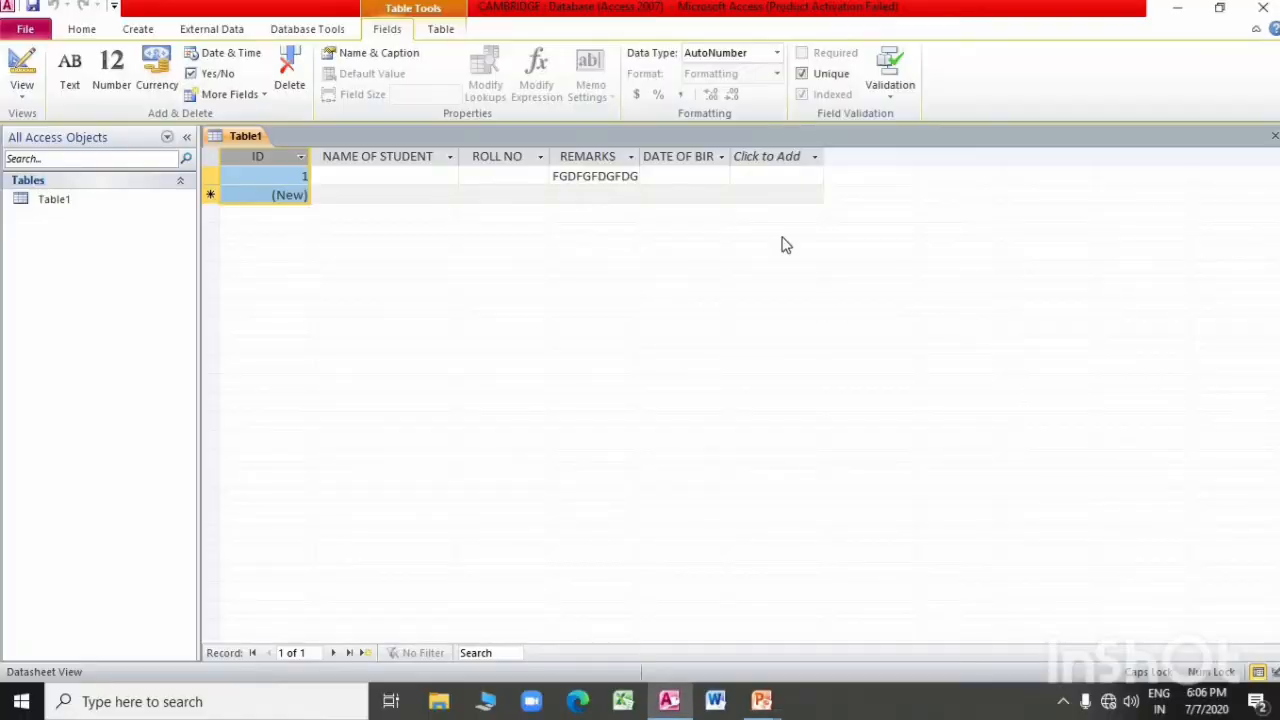
click(794, 164)
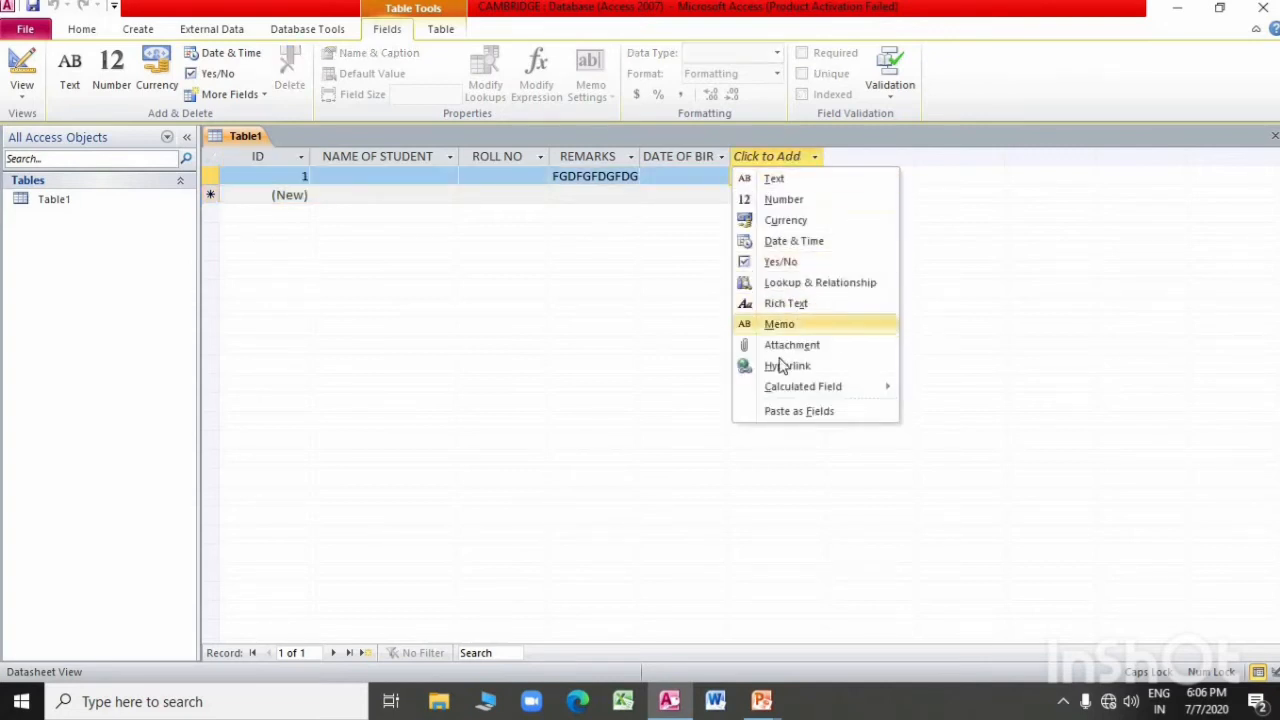
click(786, 261)
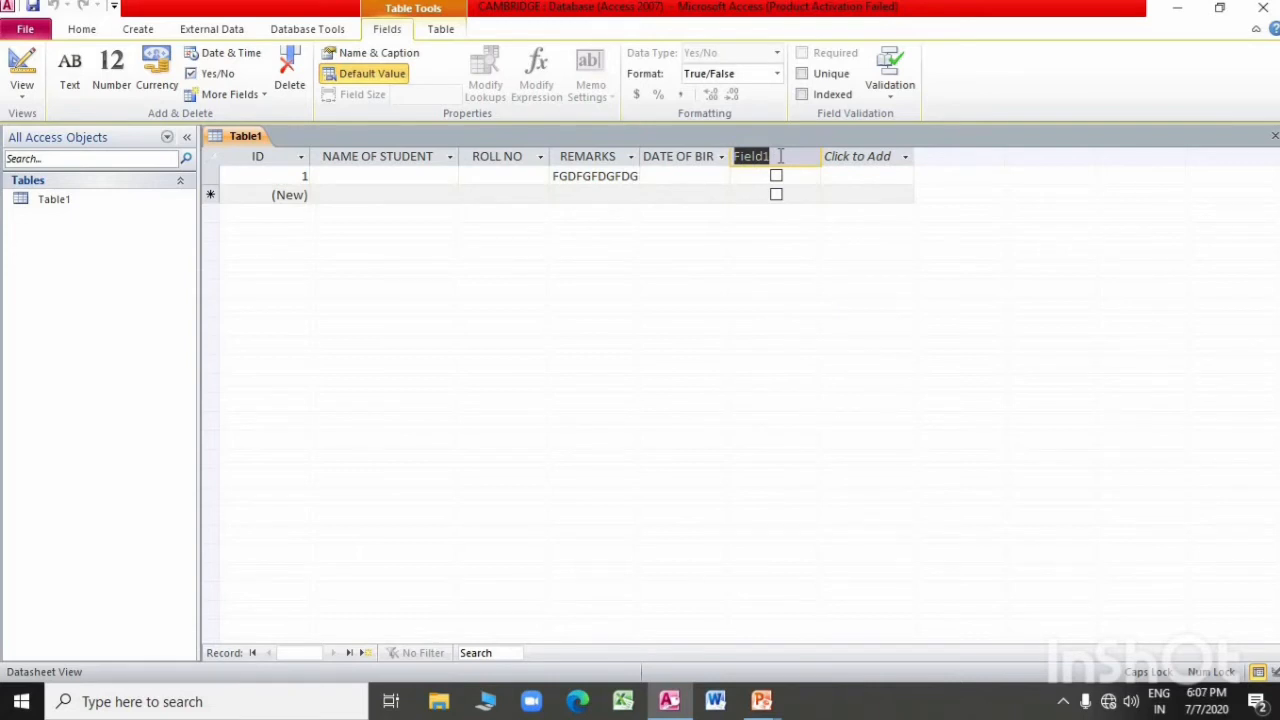
text(wi)
key(BackSpace)
key(BackSpace)
text(WILLING)
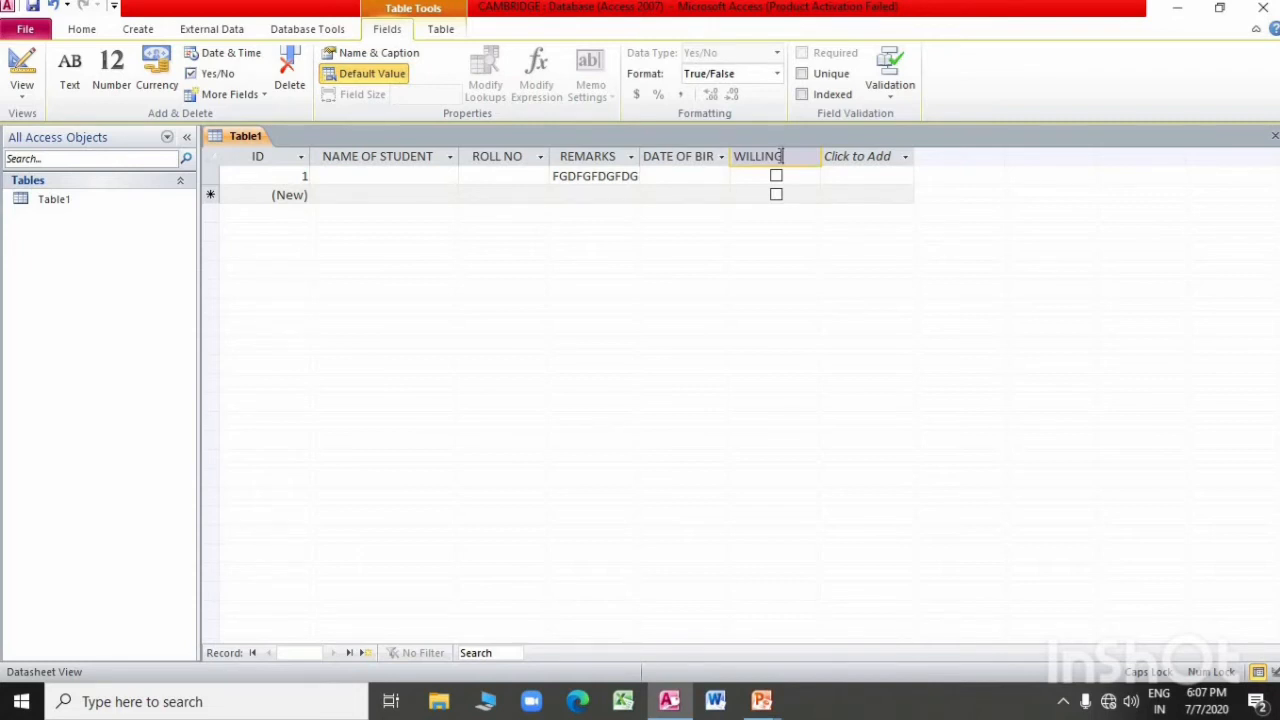
click(778, 175)
click(777, 180)
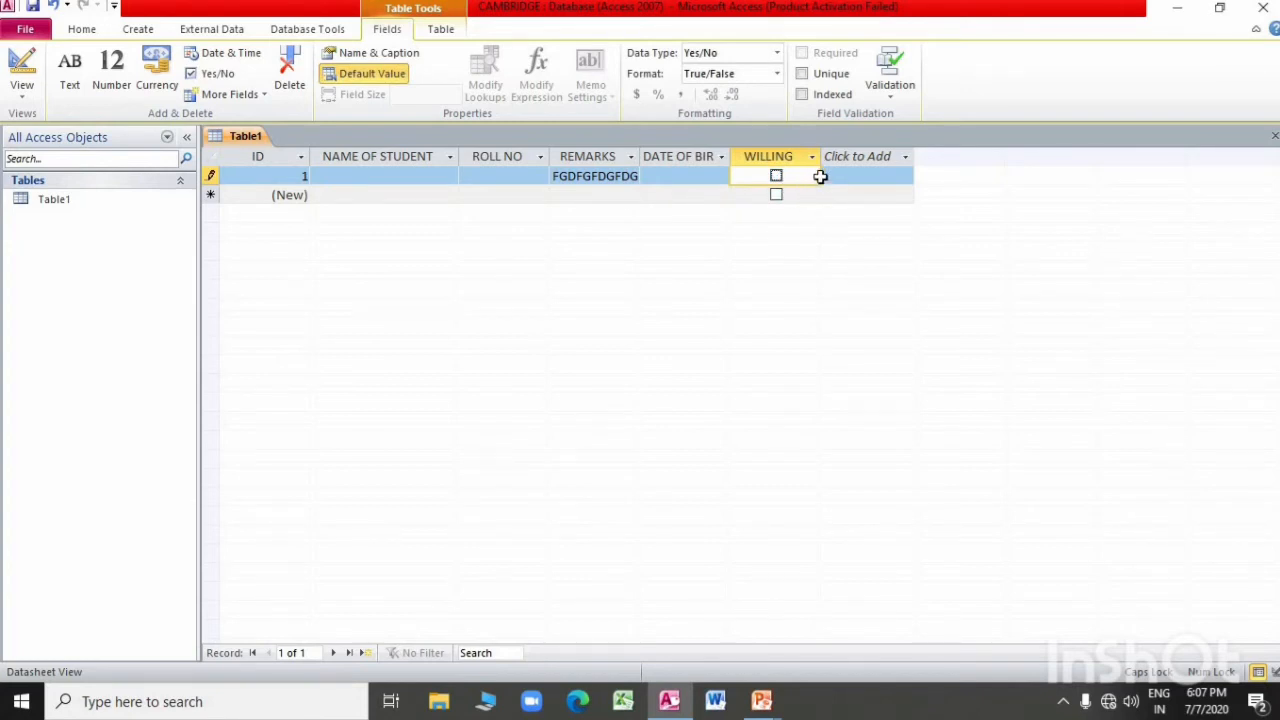
key(alt+Tab)
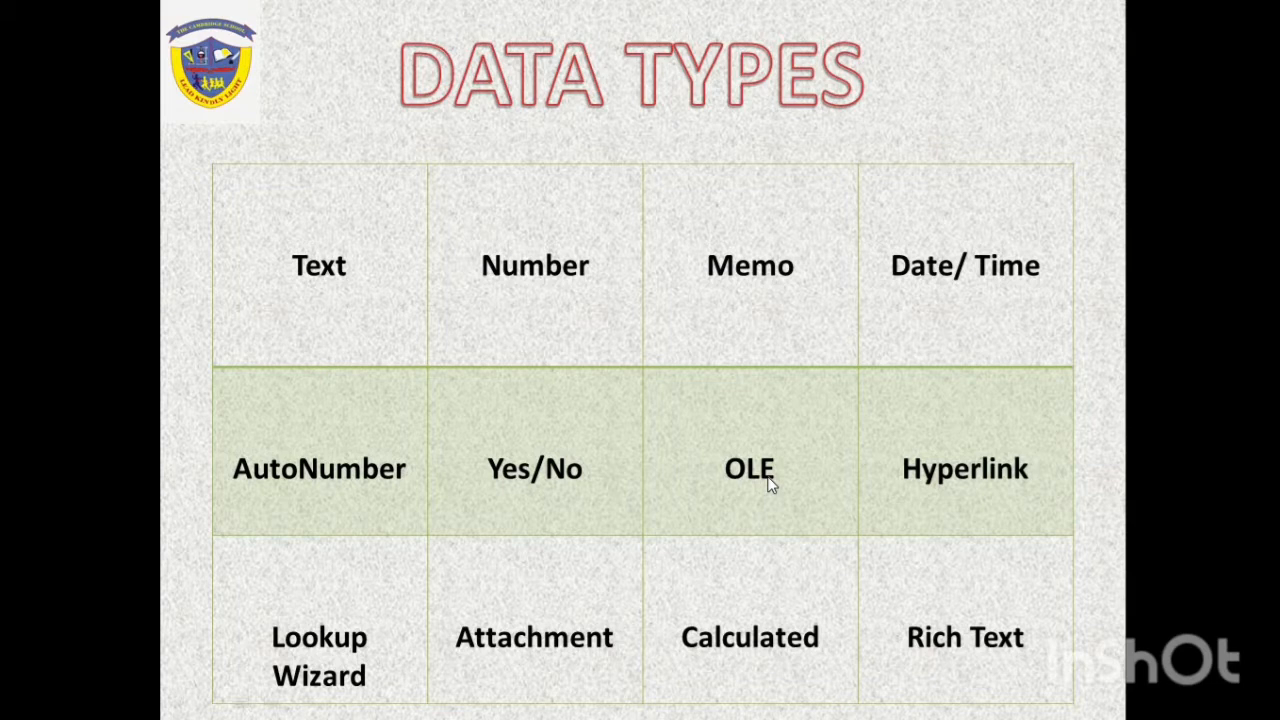
key(alt+Tab)
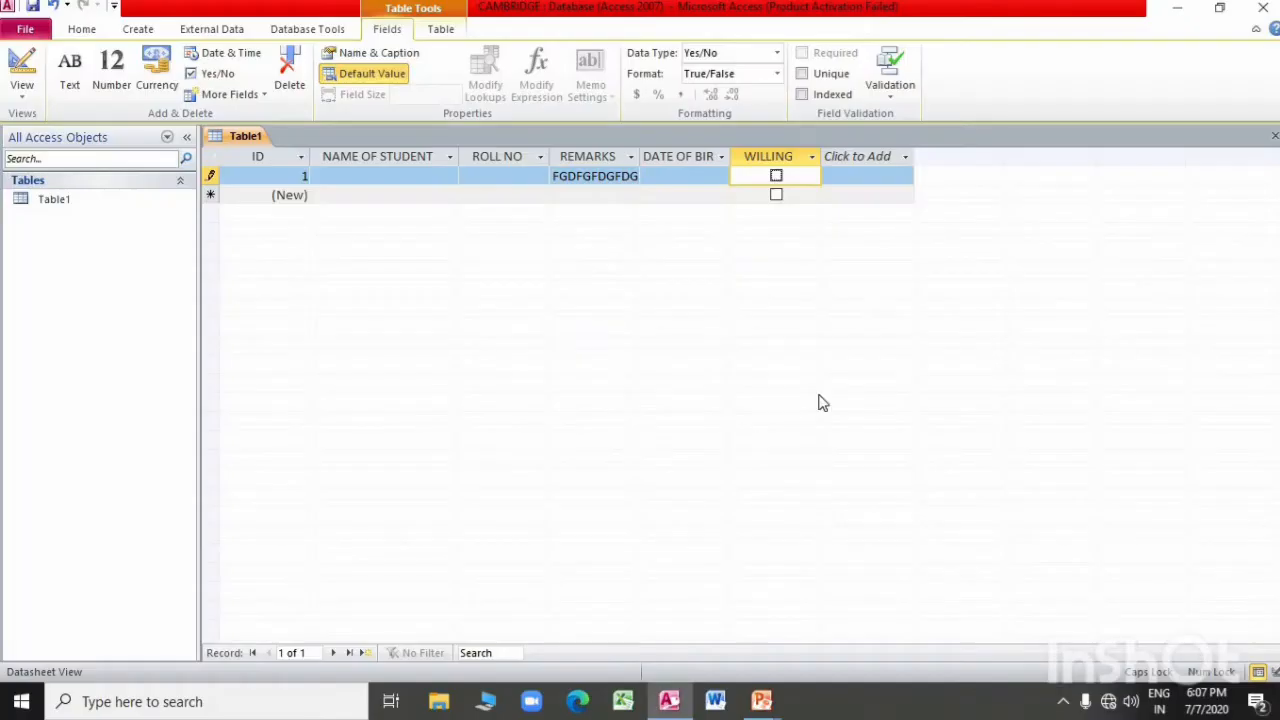
click(905, 160)
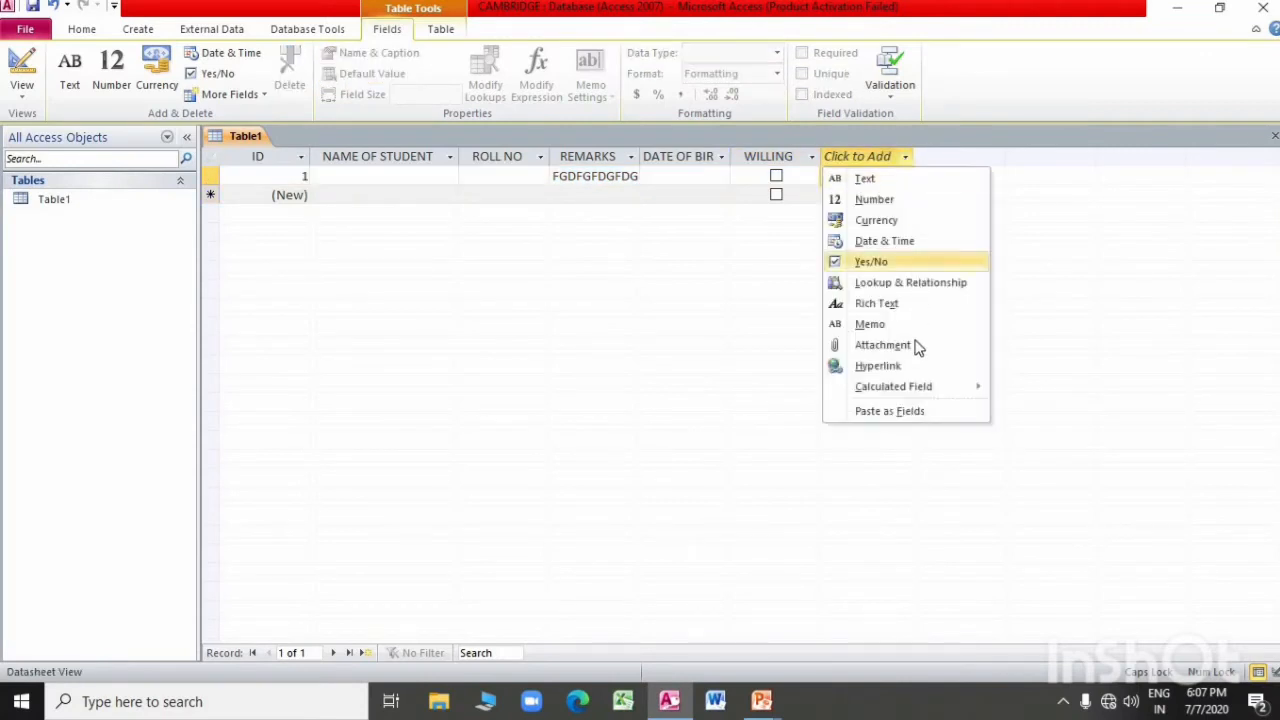
mouse_move(922, 393)
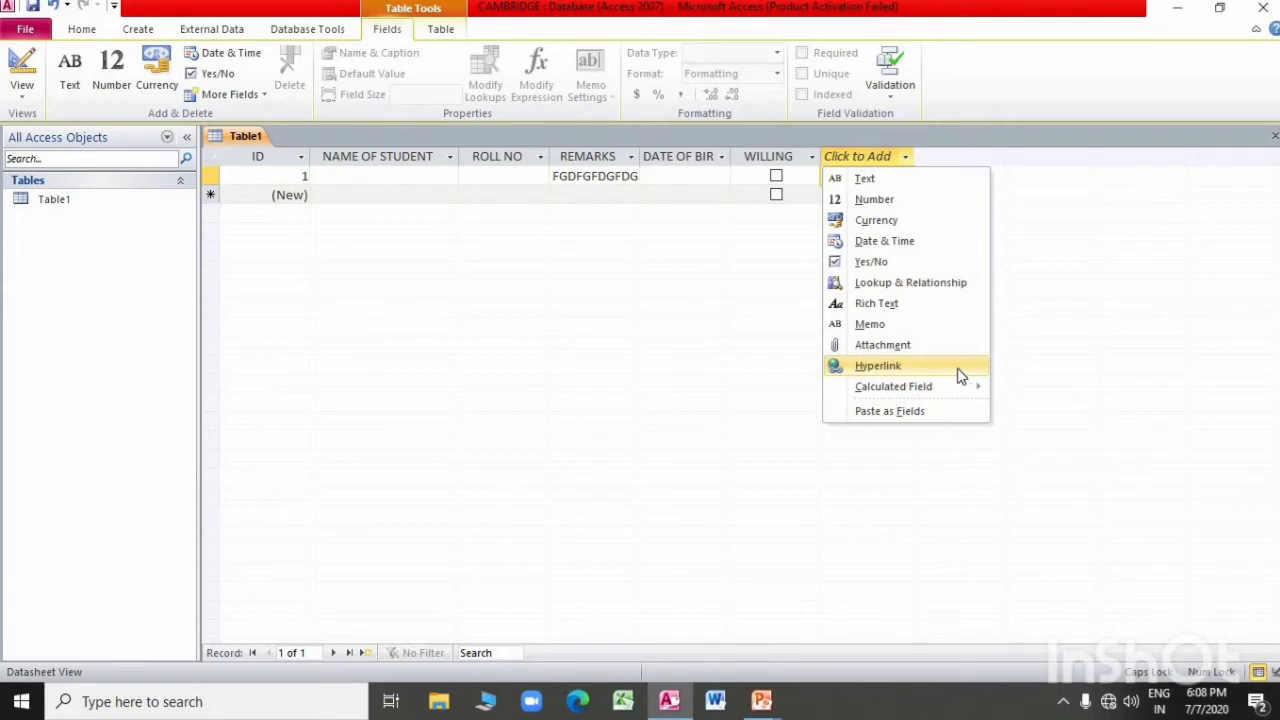
click(933, 370)
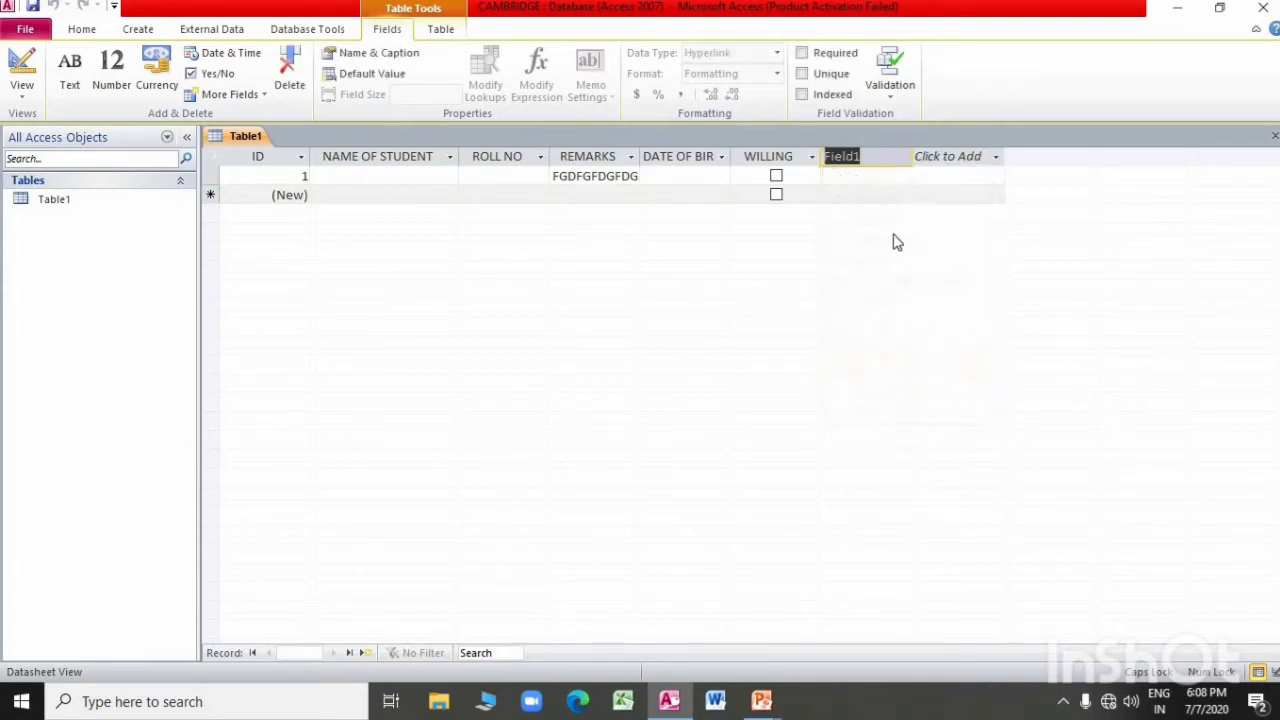
click(863, 172)
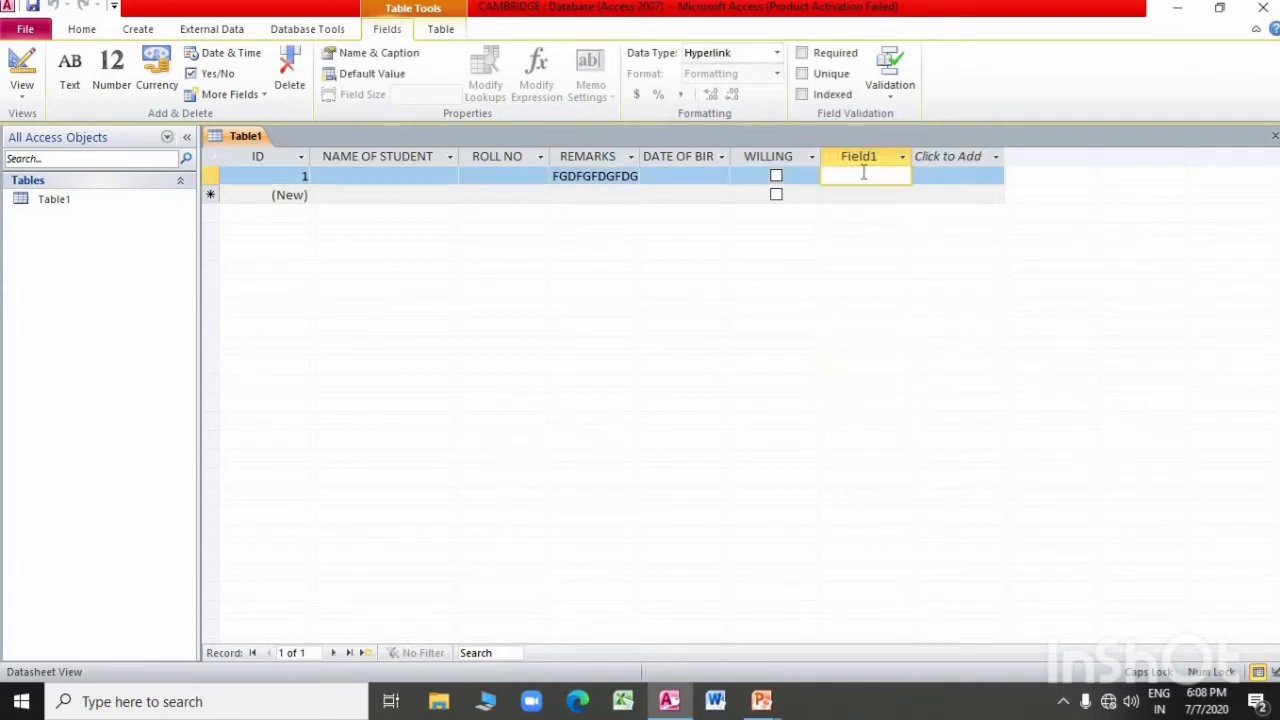
text(ww)
text(W.GOOG)
text(L)
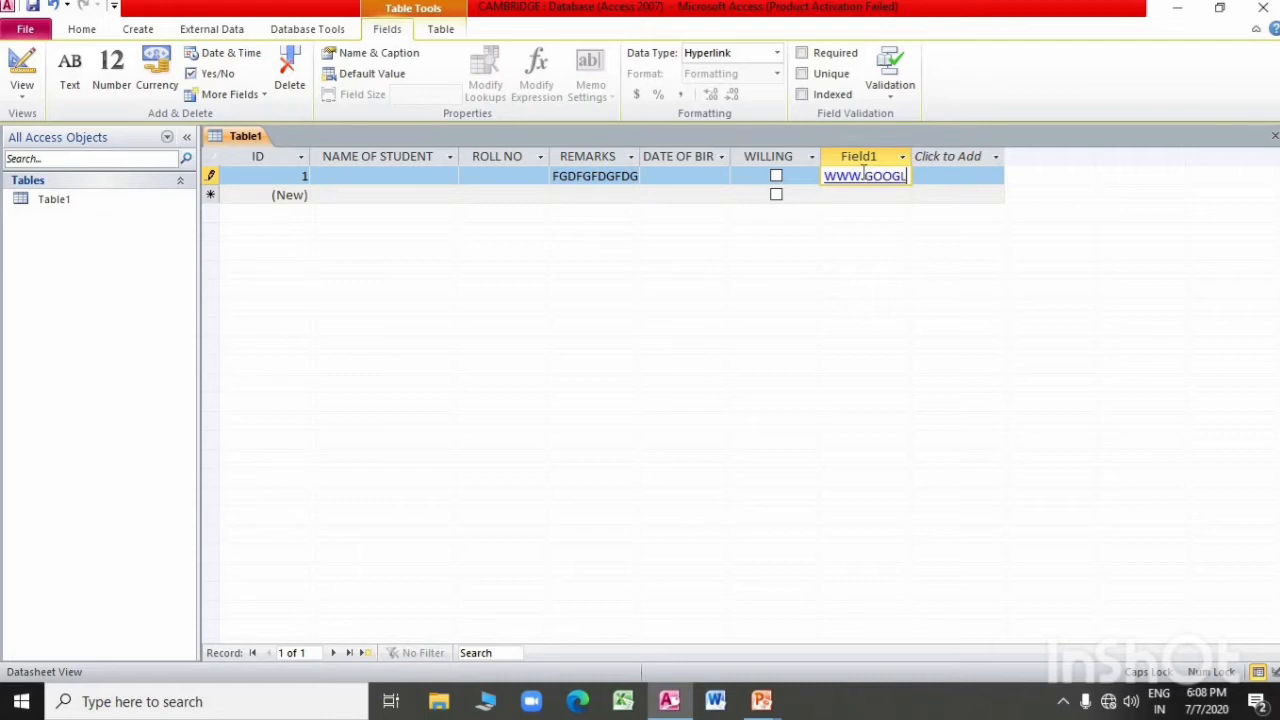
text(E.COM)
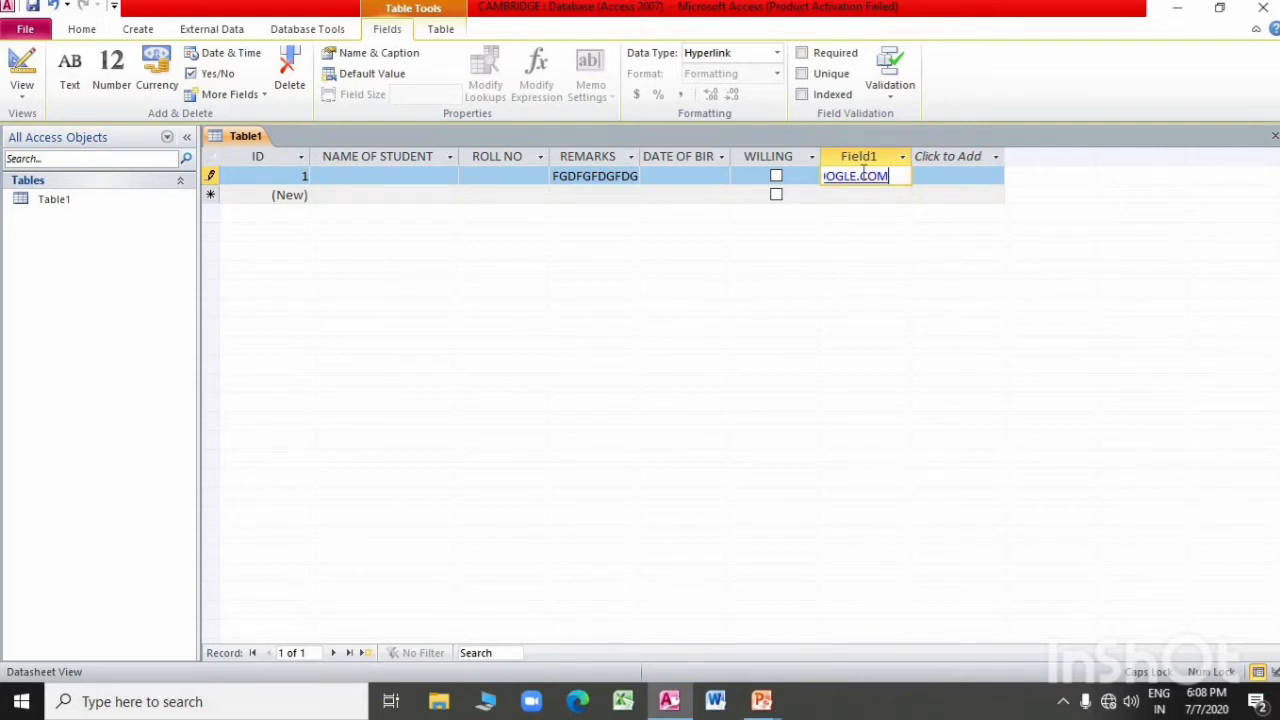
click(946, 175)
Step: Rename the hyperlink column to WEBSITE and return to the Data Types slide
click(860, 156)
double_click(857, 156)
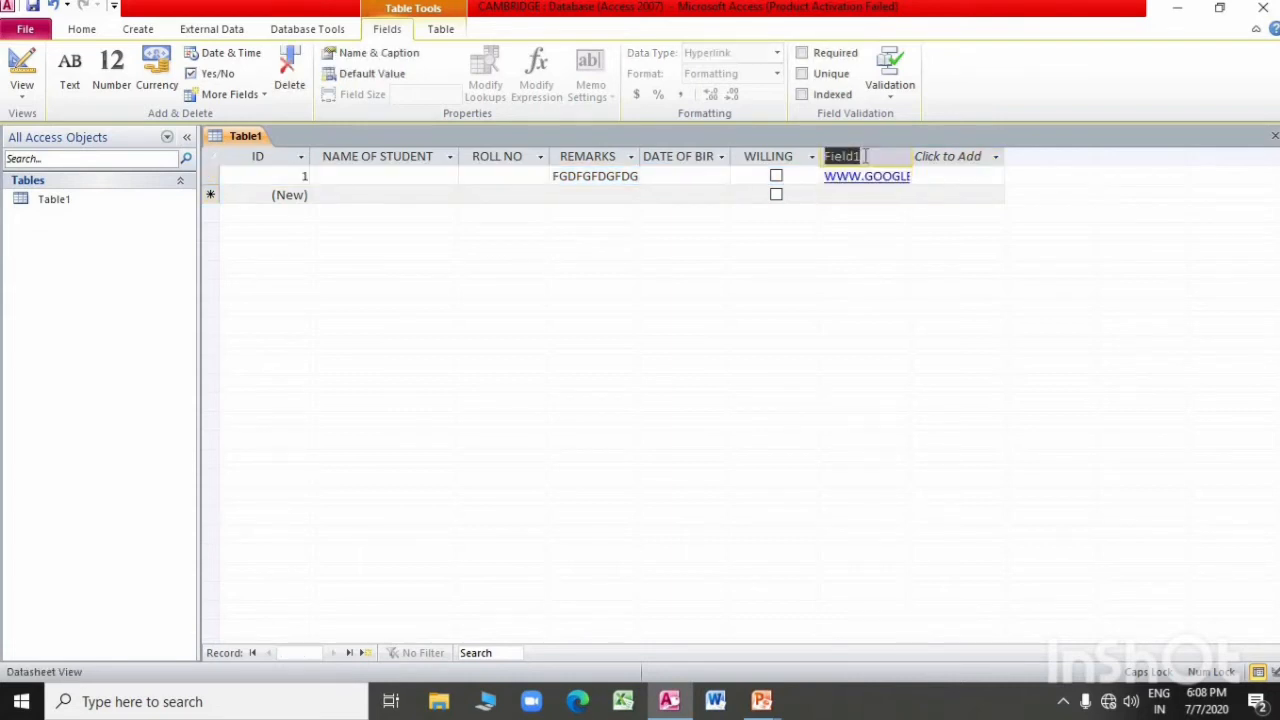
text(WEBSITE)
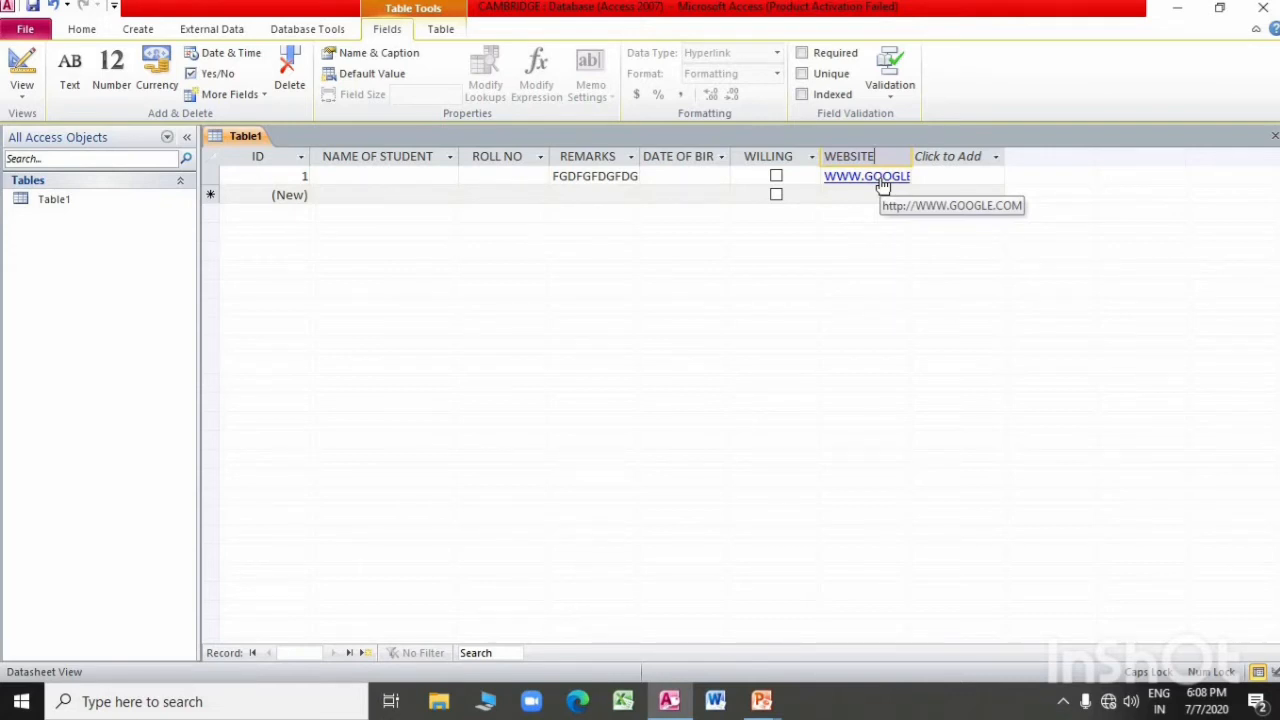
key(alt+Tab)
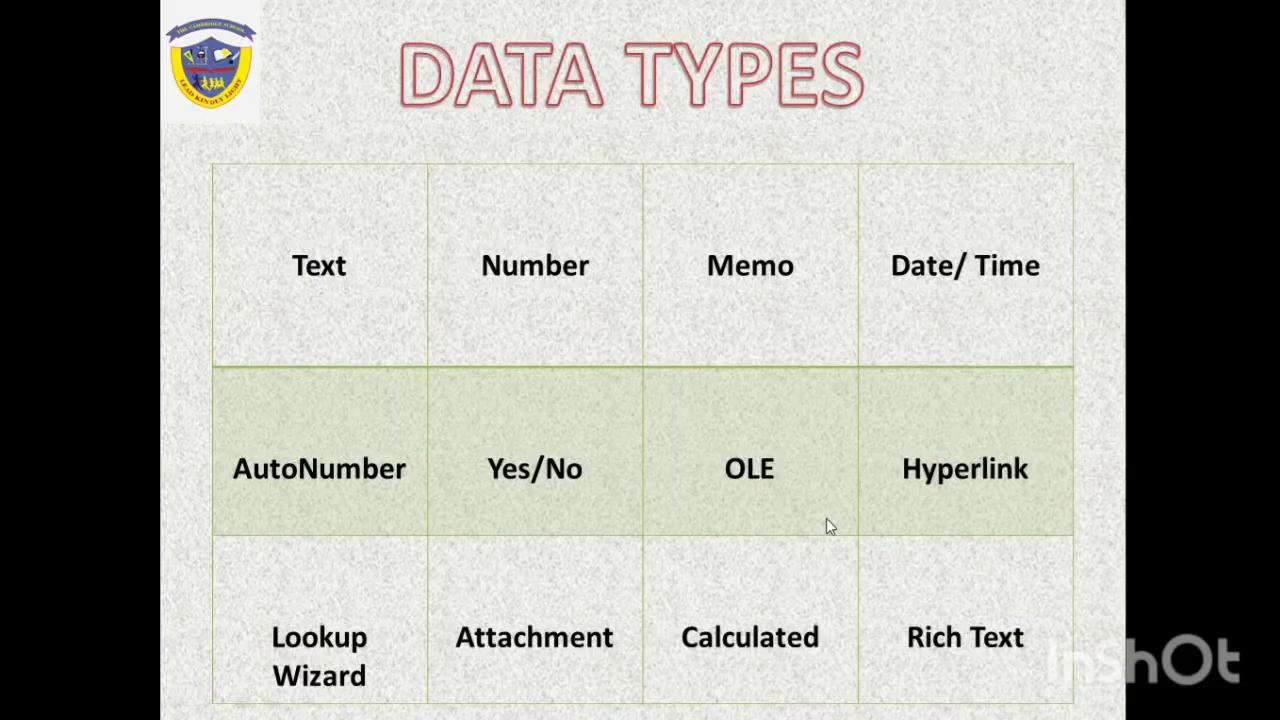
Step: Switch from the slide show back to Table1 and open the Click to Add field-type list
key(alt+Tab)
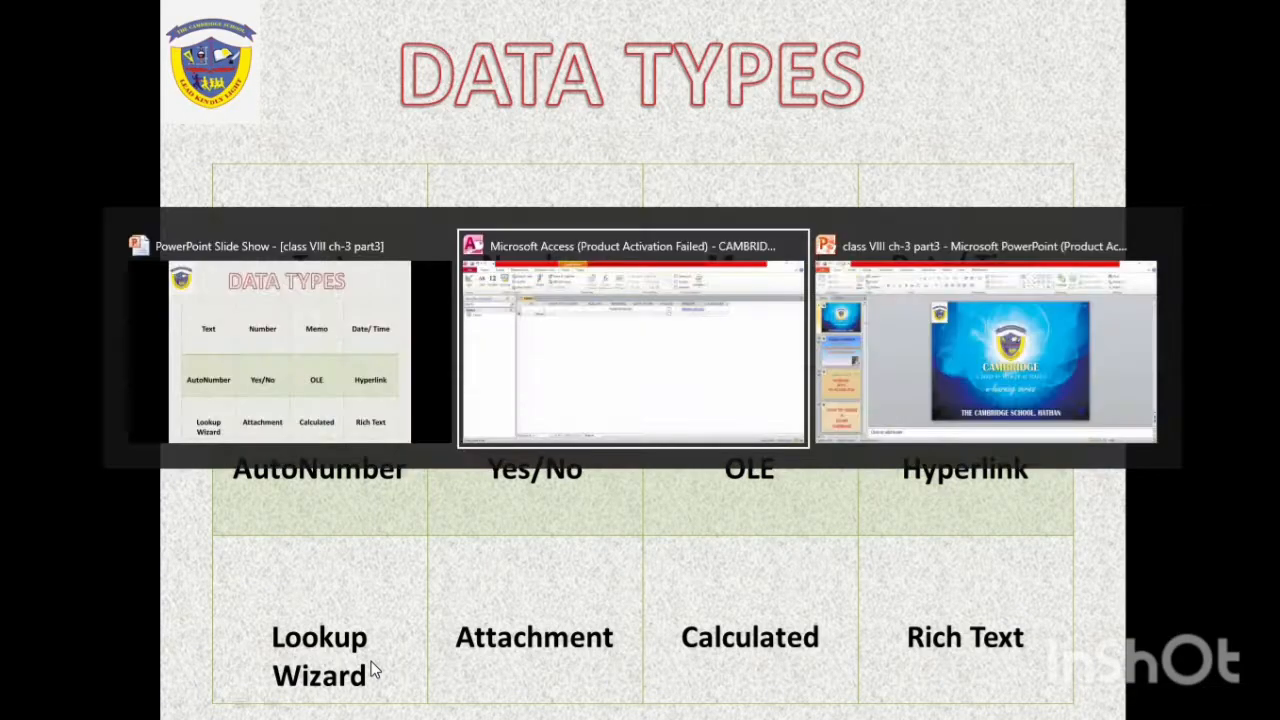
click(980, 157)
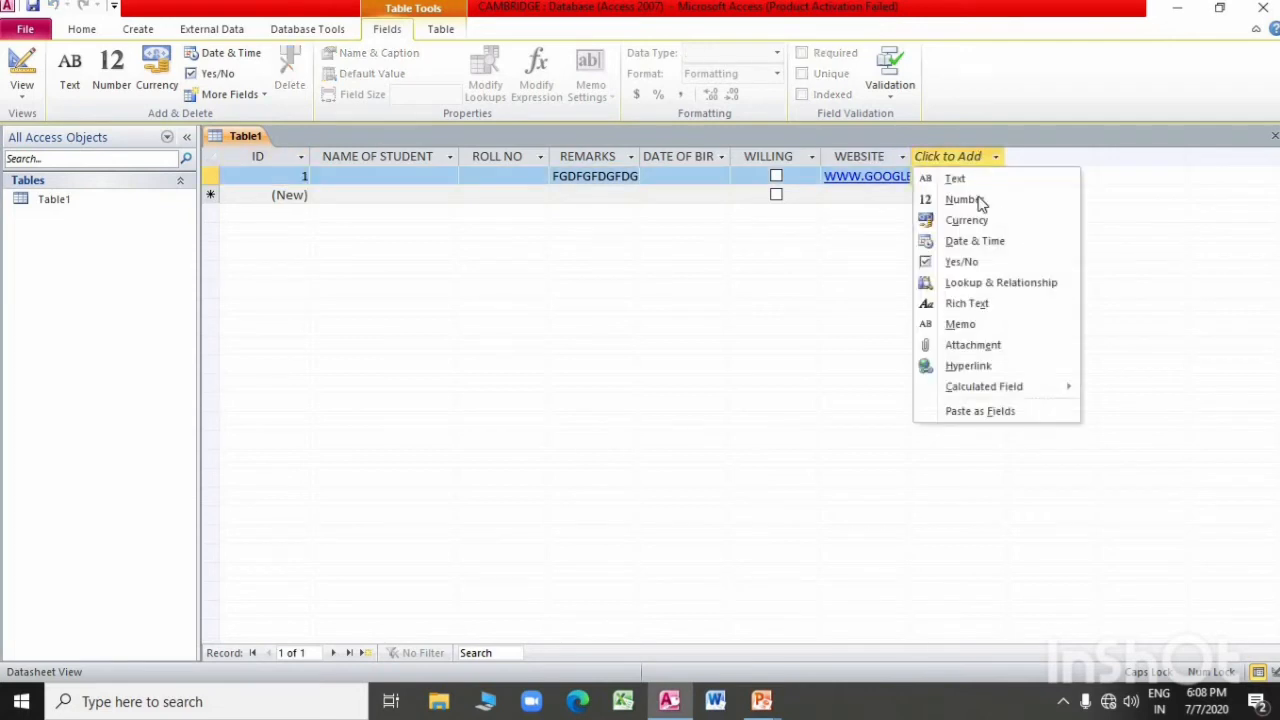
Step: Choose Lookup & Relationship as the new field type, then switch back to the Access table
click(976, 284)
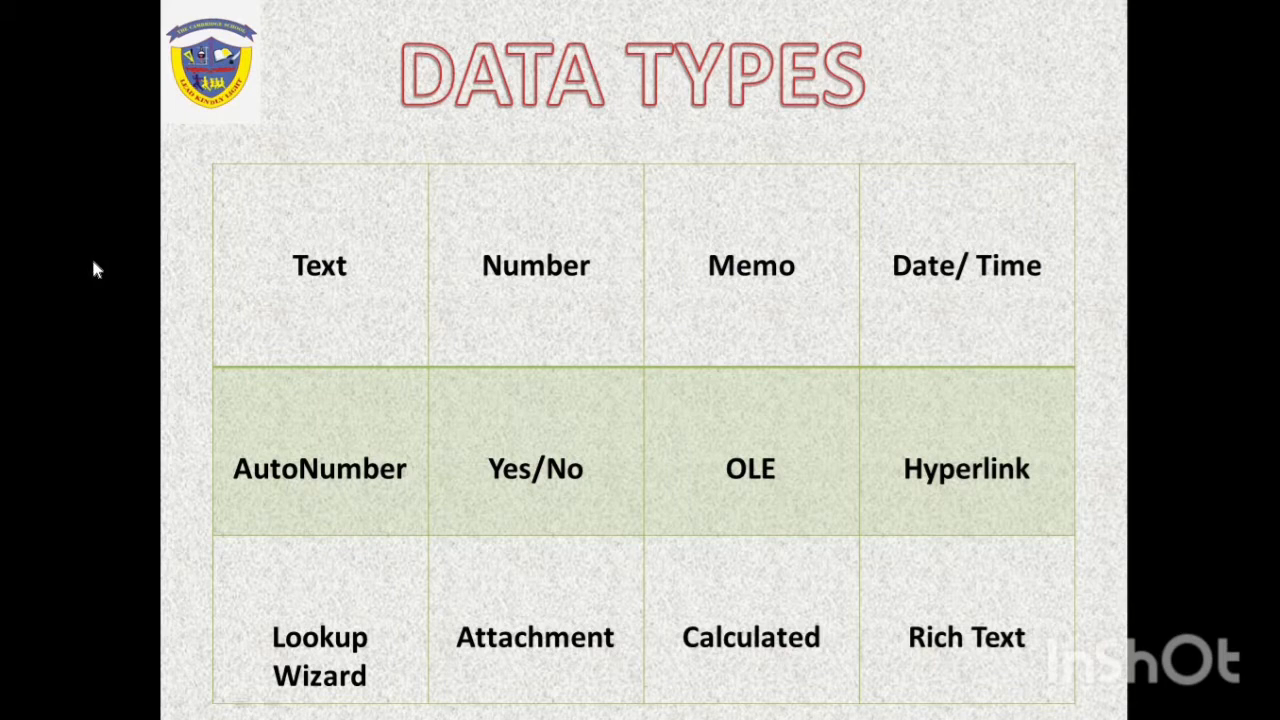
key(alt+Tab)
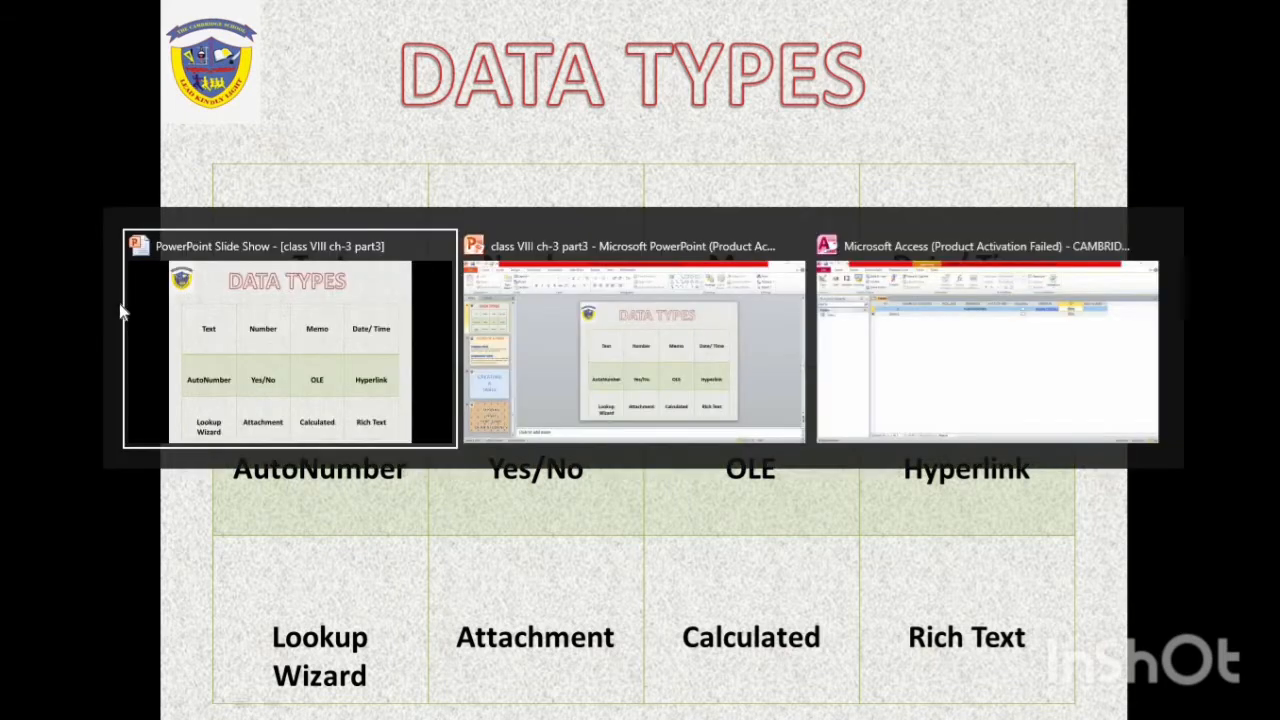
key(alt+Tab)
key(alt+Tab)
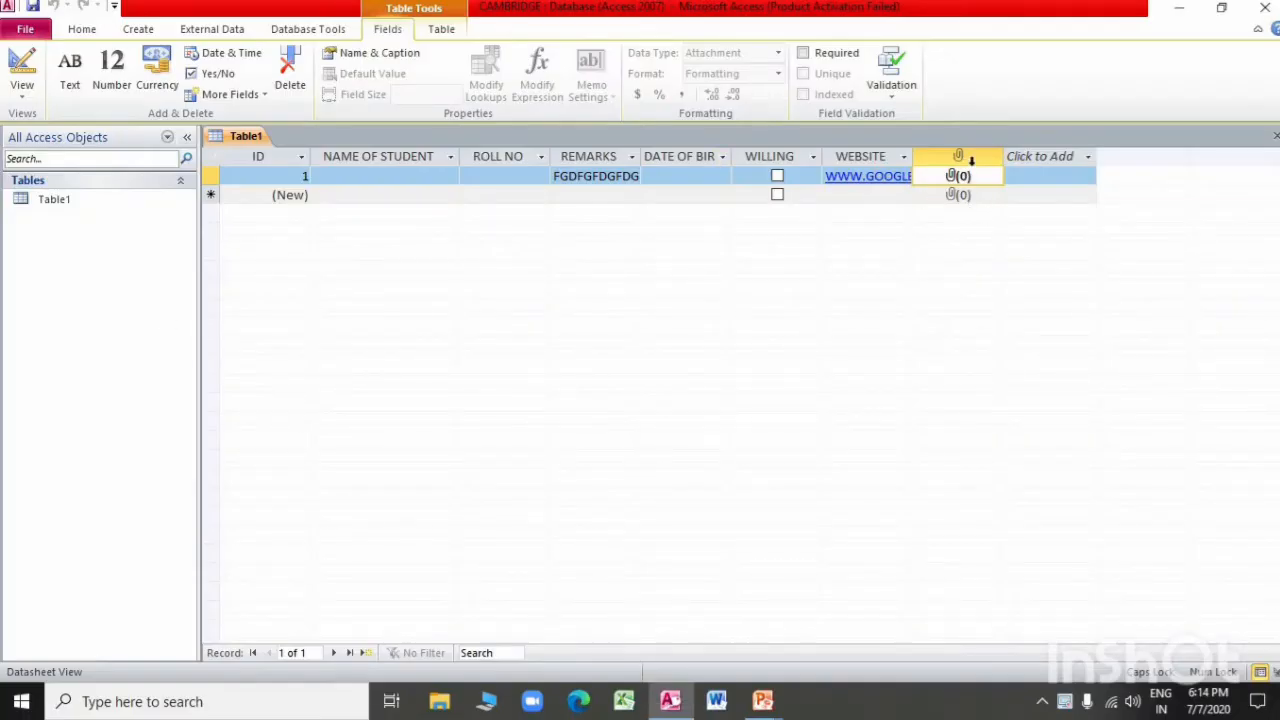
Step: Add an Attachment column and attach MATH KEY TERMS.xlsx to record 1
click(1040, 160)
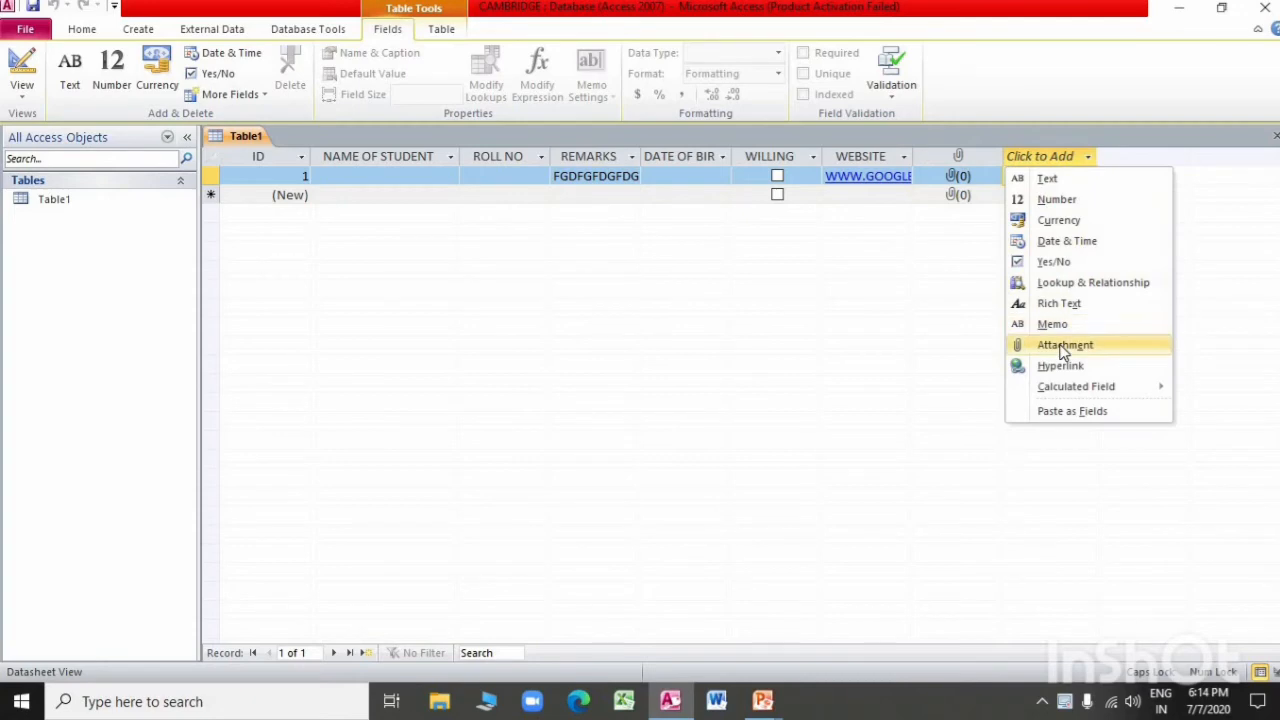
click(1063, 349)
click(1055, 153)
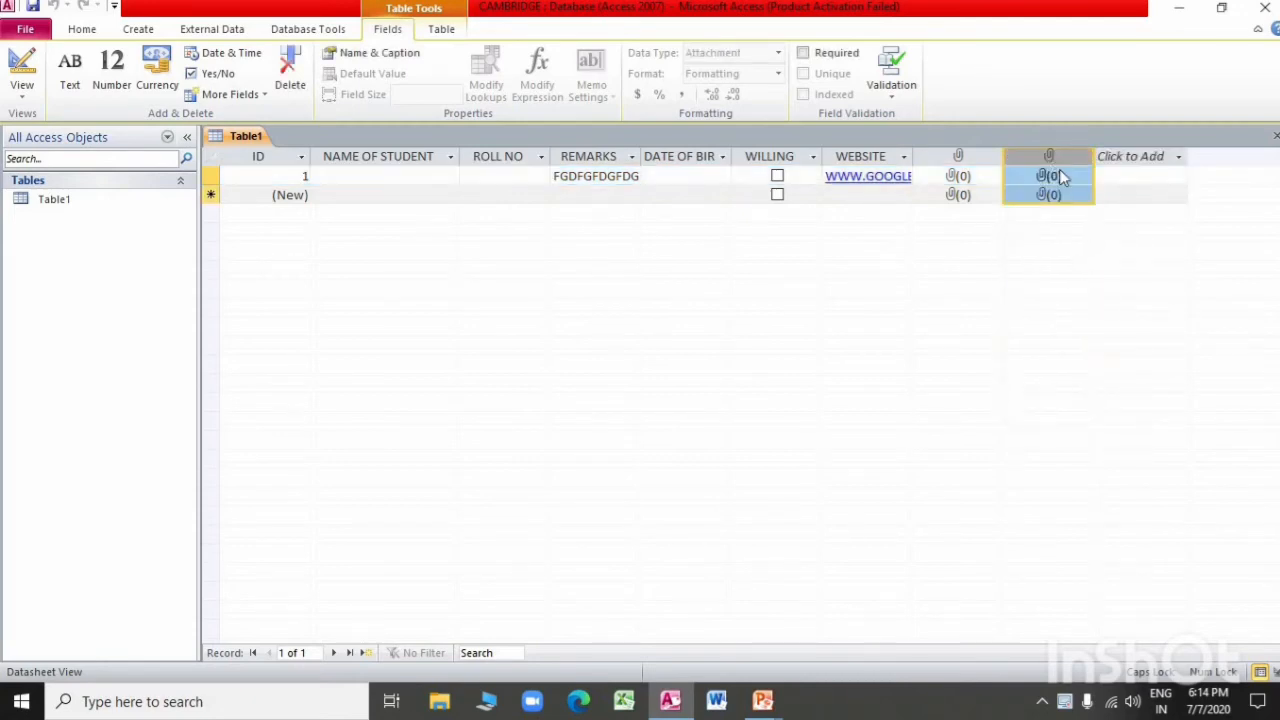
double_click(1057, 154)
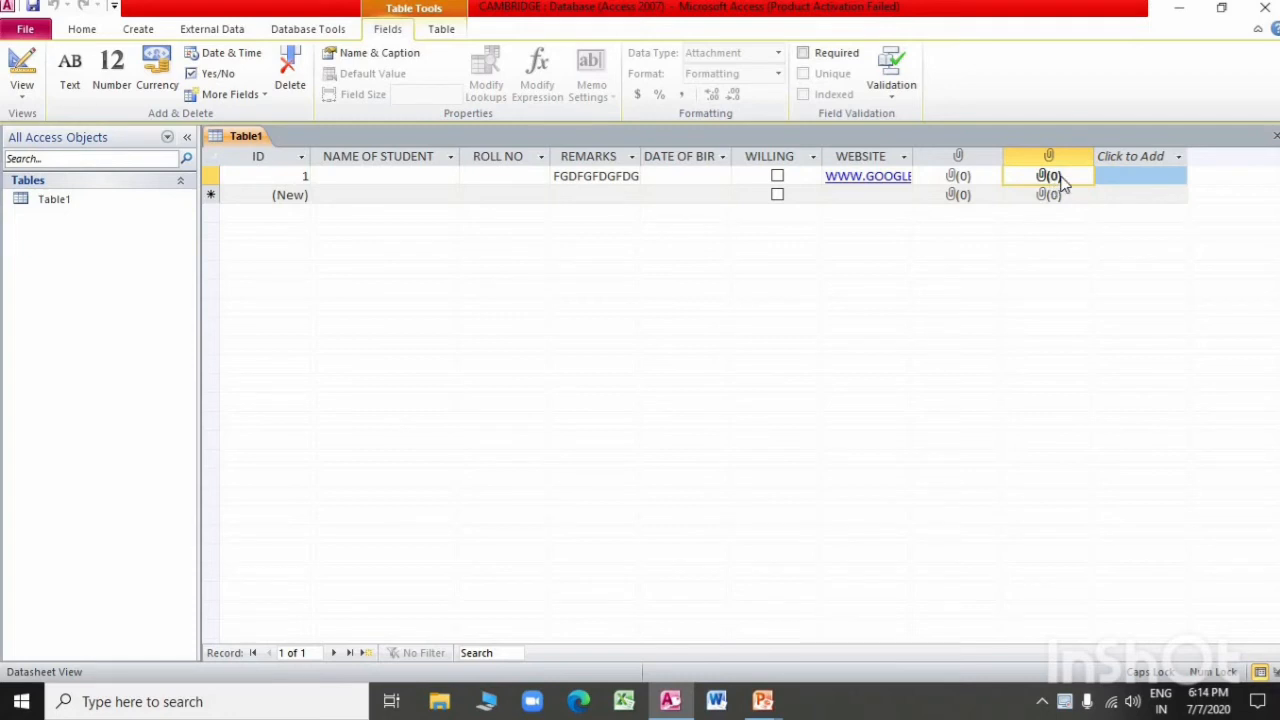
double_click(1062, 180)
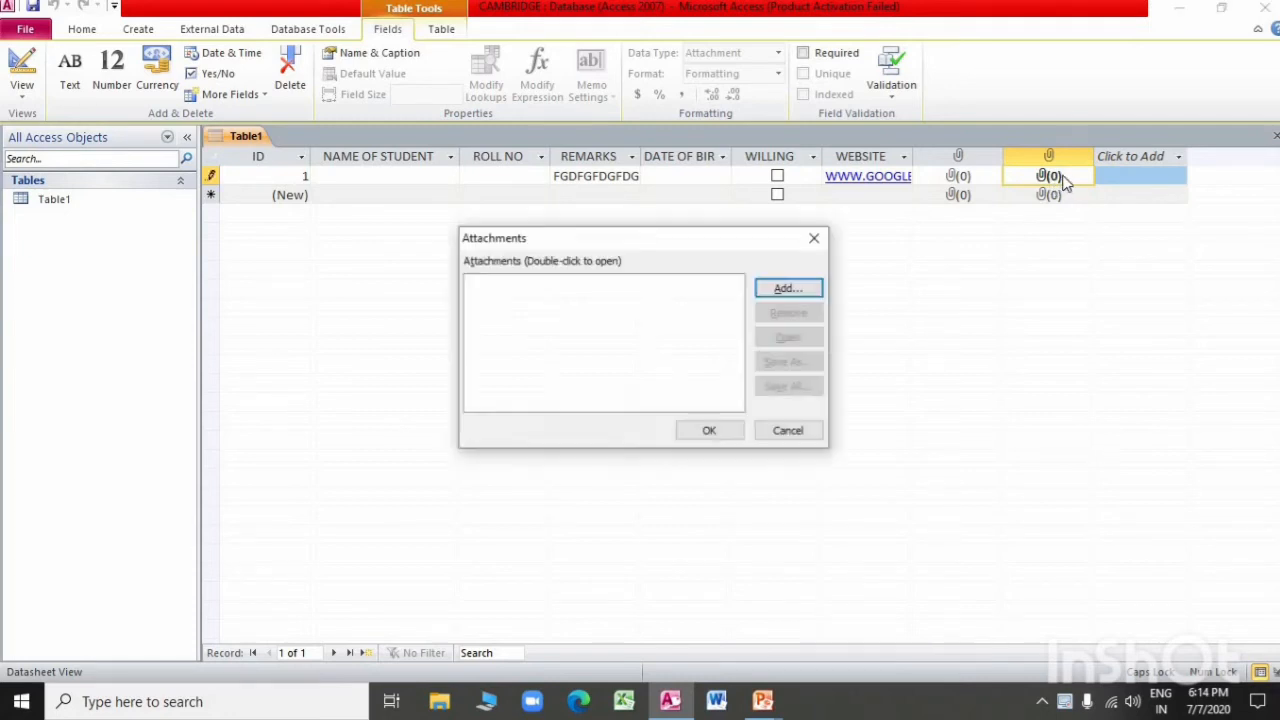
click(786, 289)
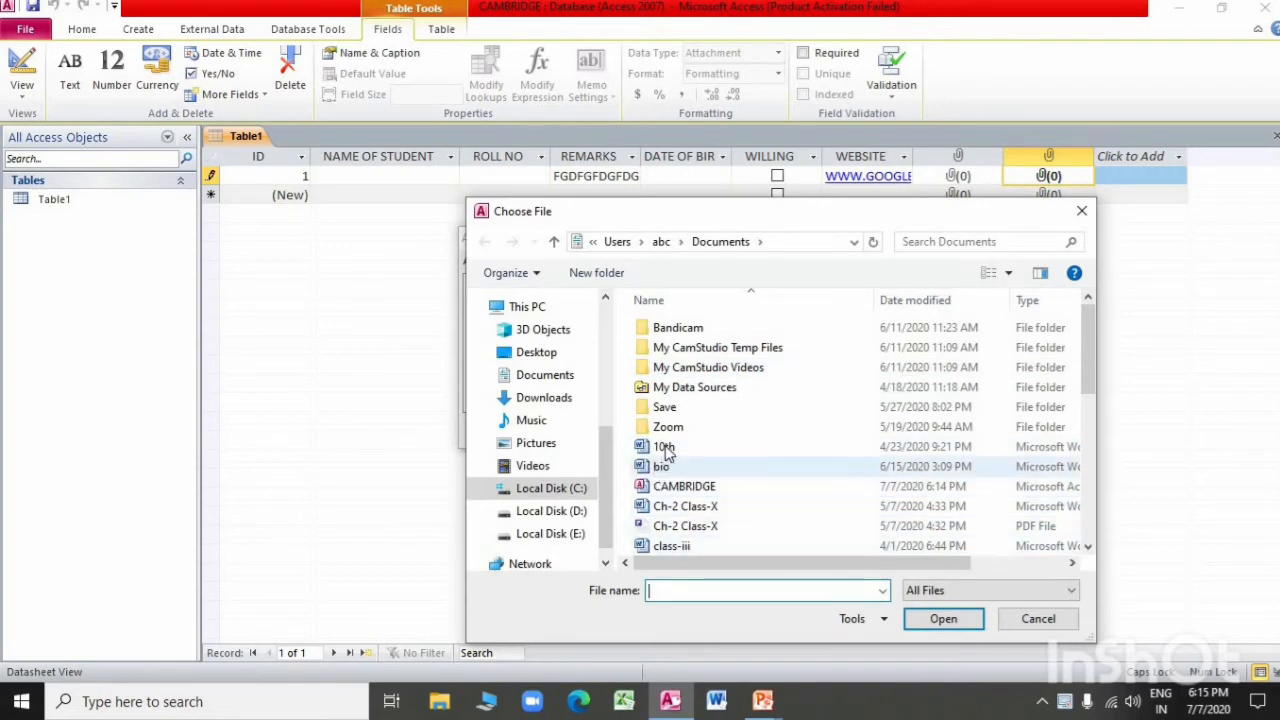
scroll(668, 465, down, 4)
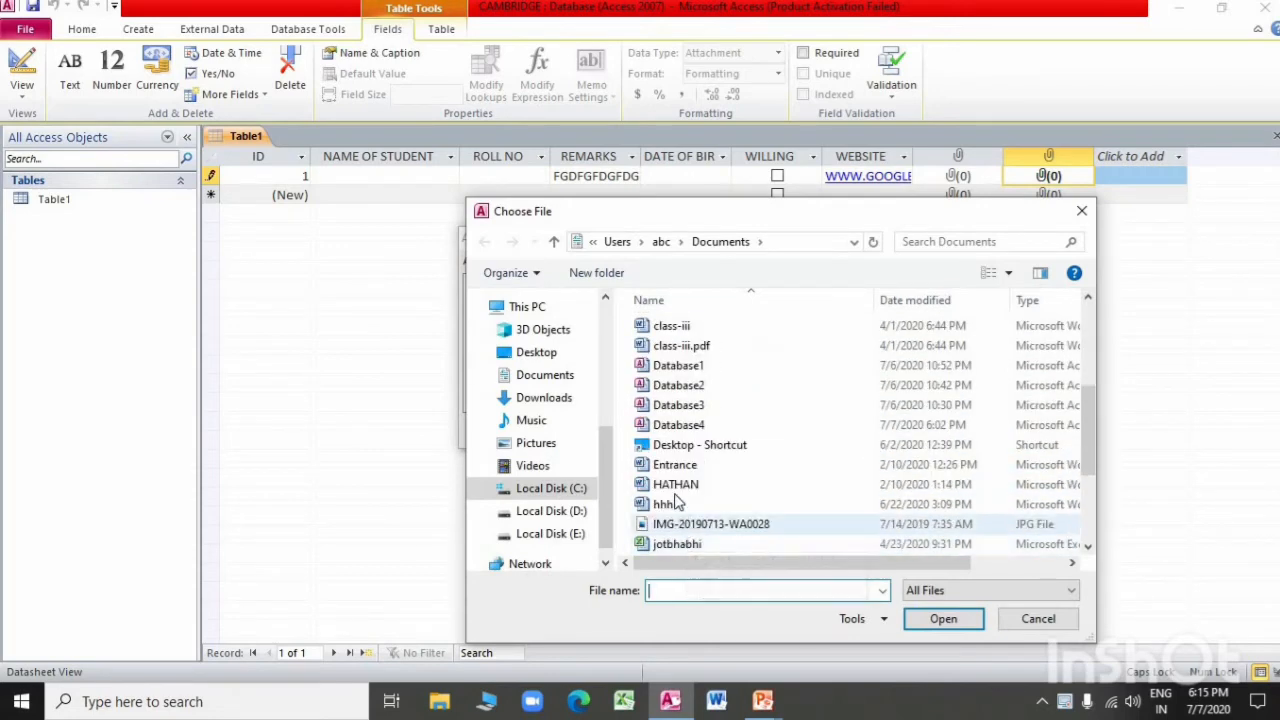
scroll(670, 490, down, 3)
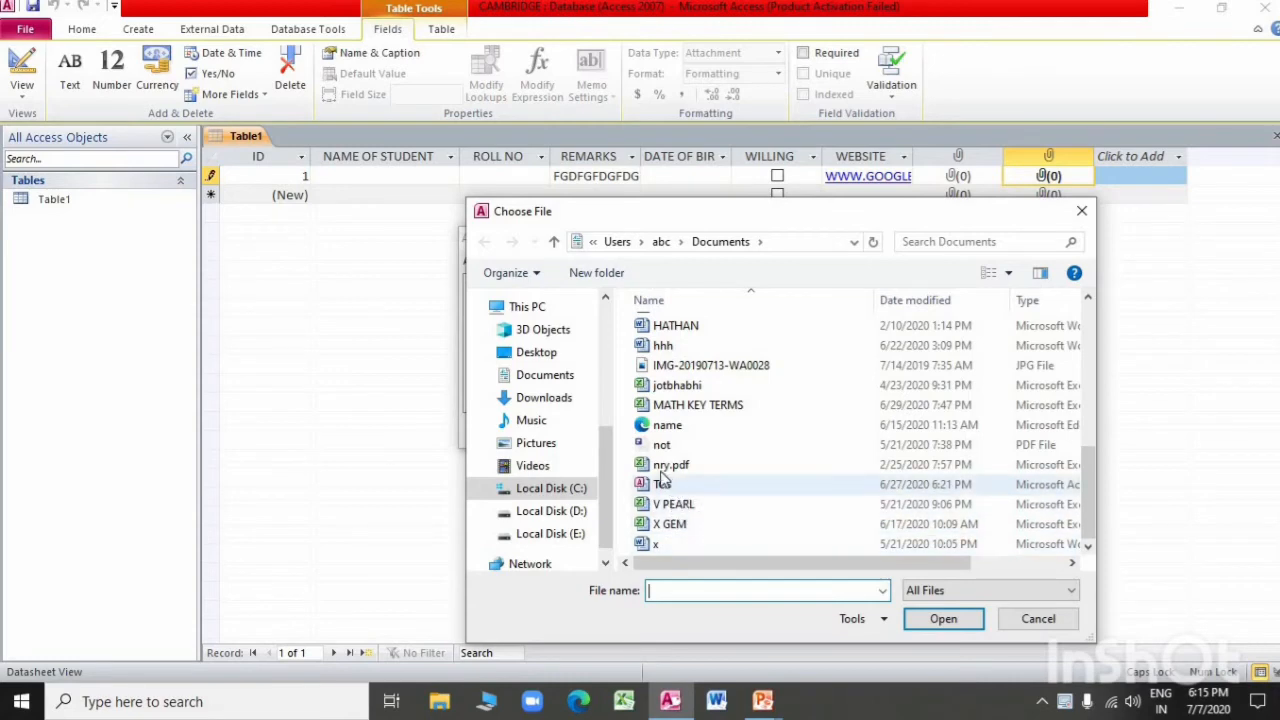
double_click(678, 412)
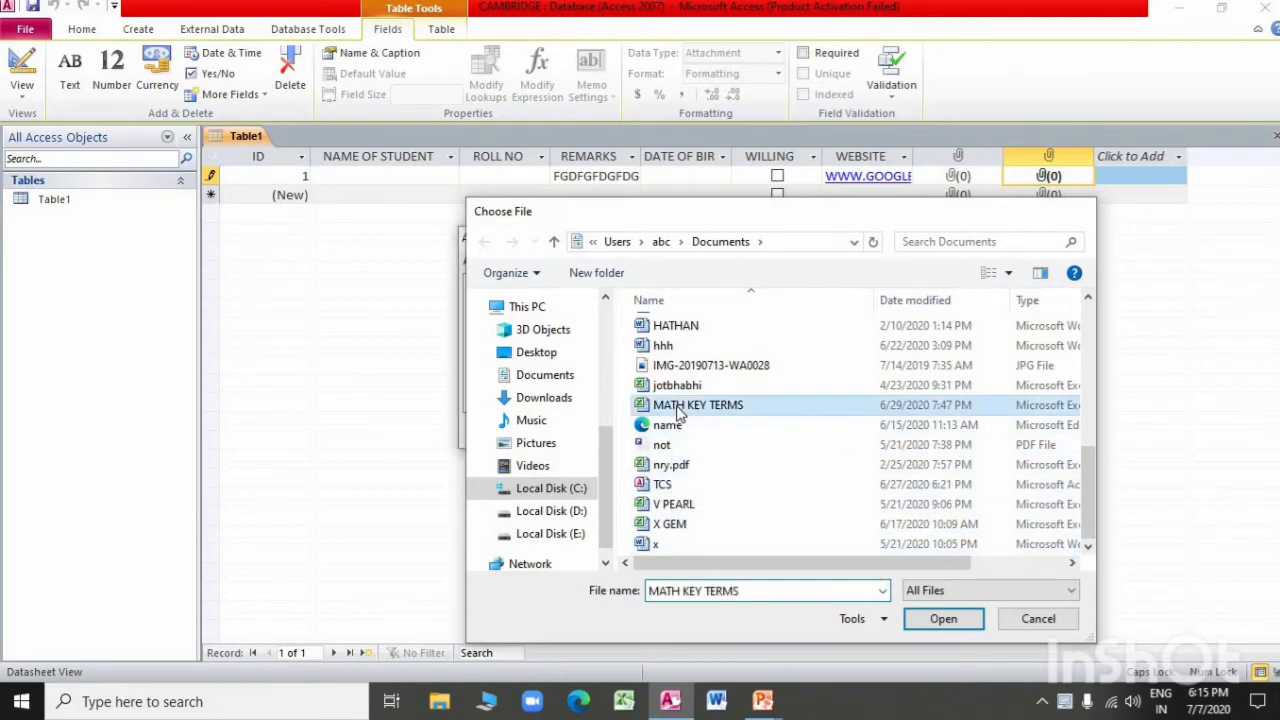
click(709, 431)
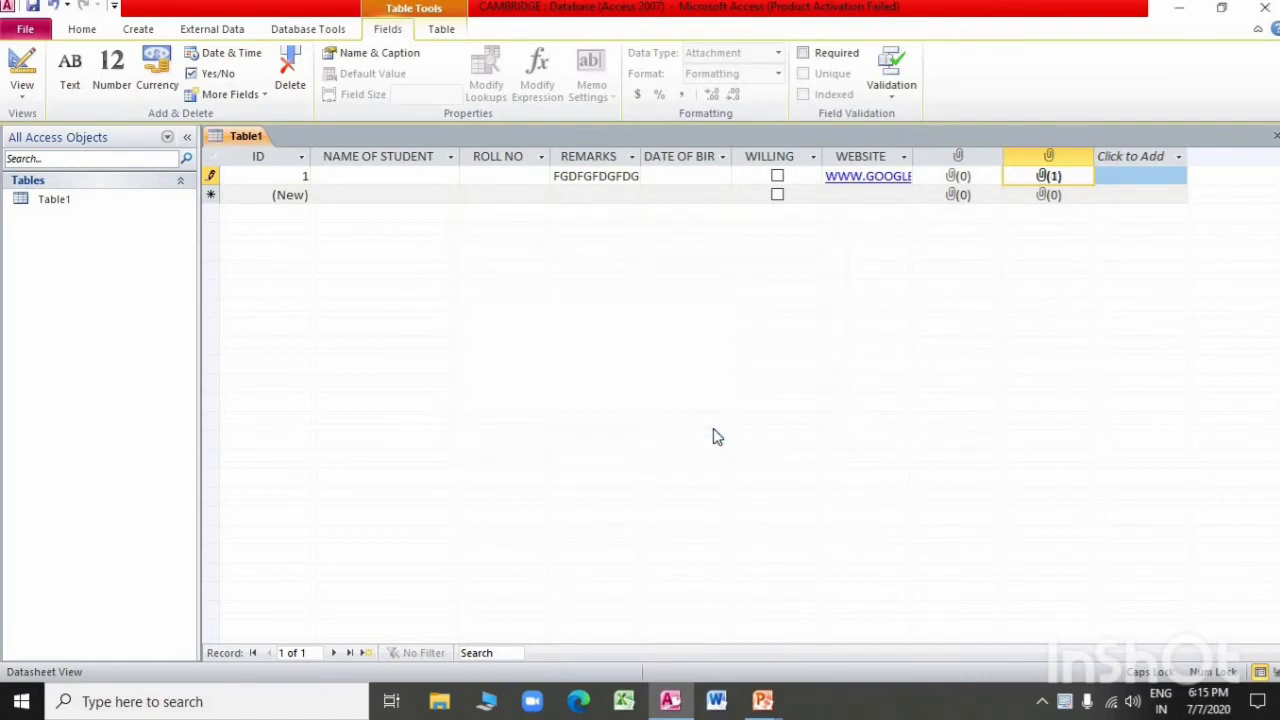
Step: Open MATH KEY TERMS.xlsx from record 1's Manage Attachments list
right_click(1050, 180)
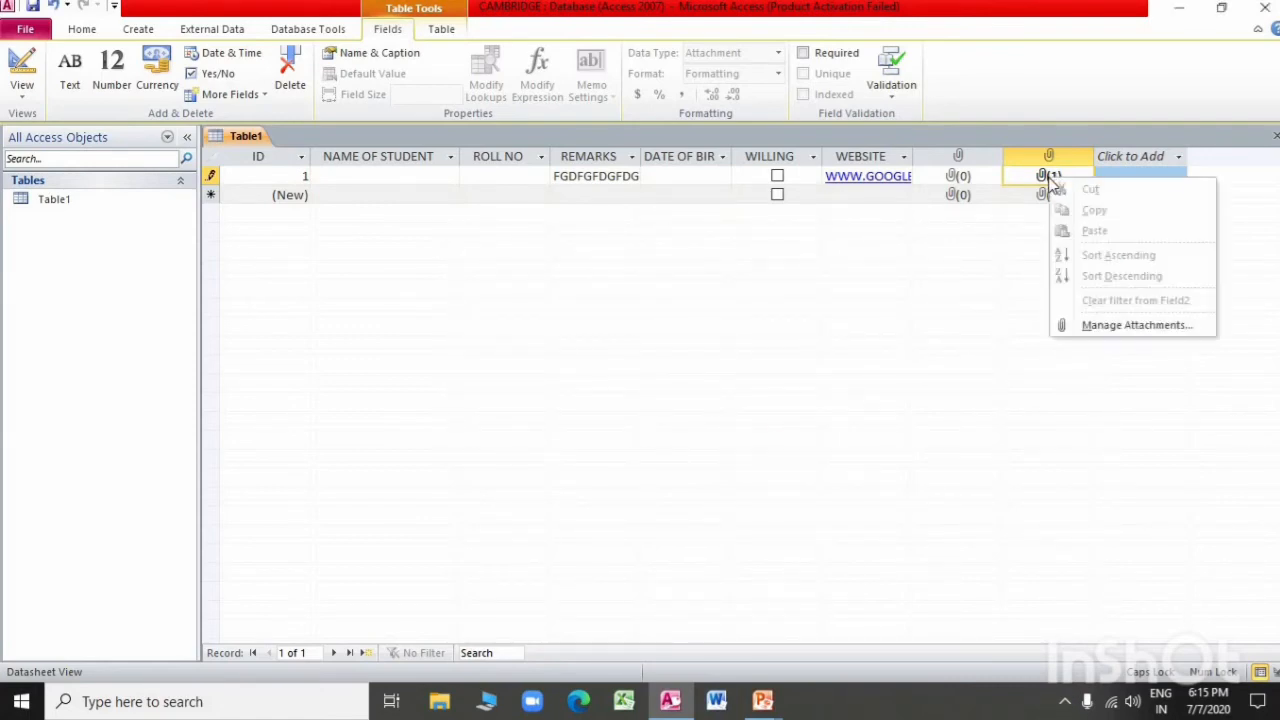
key(Escape)
right_click(1048, 177)
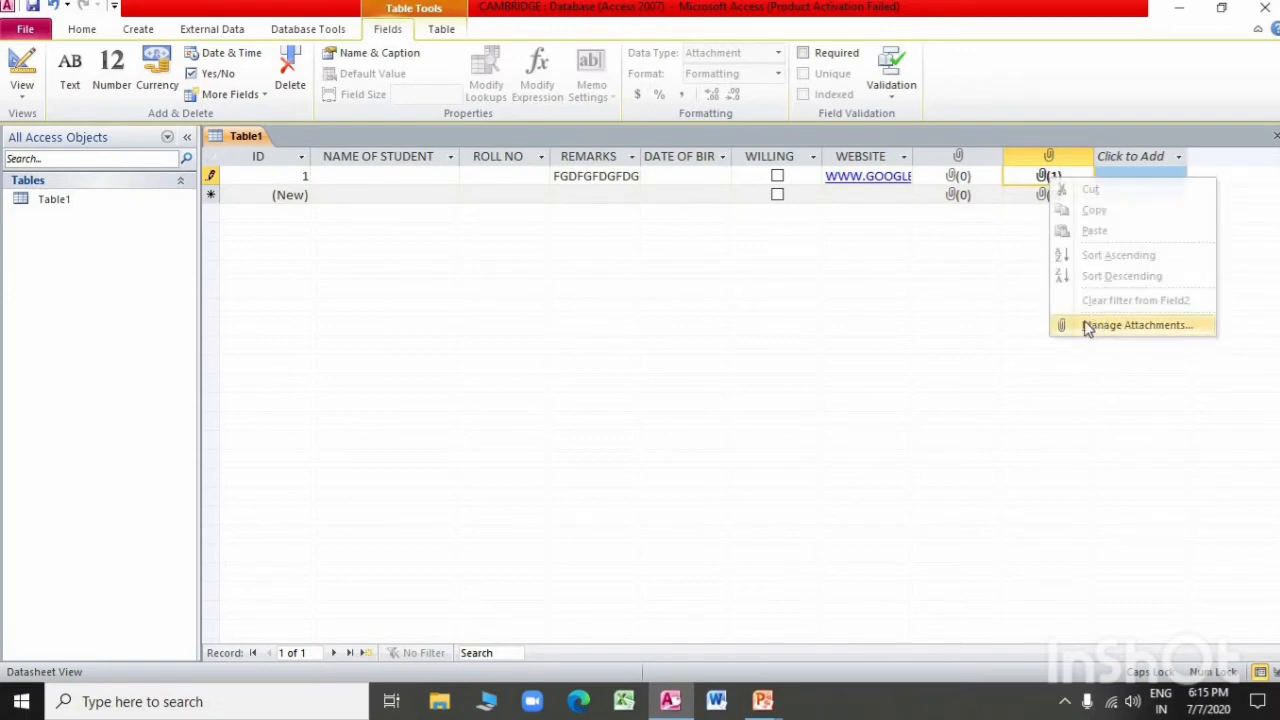
click(1092, 326)
click(592, 288)
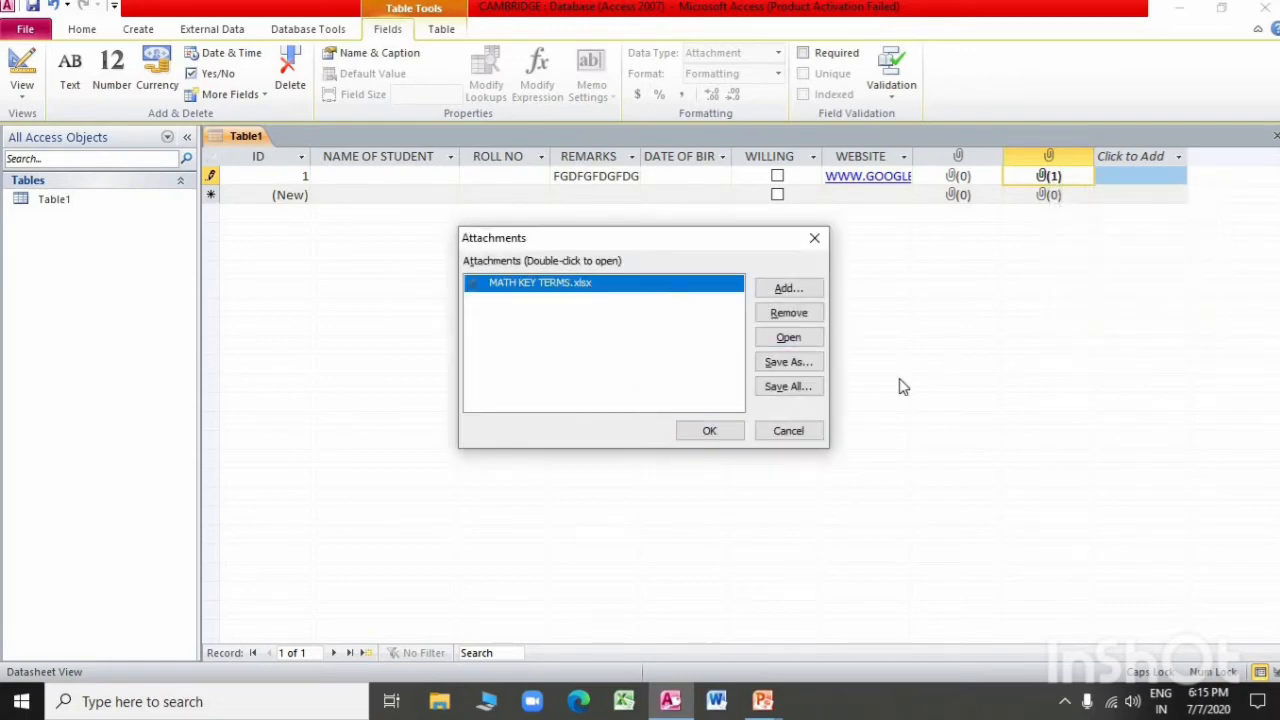
click(803, 338)
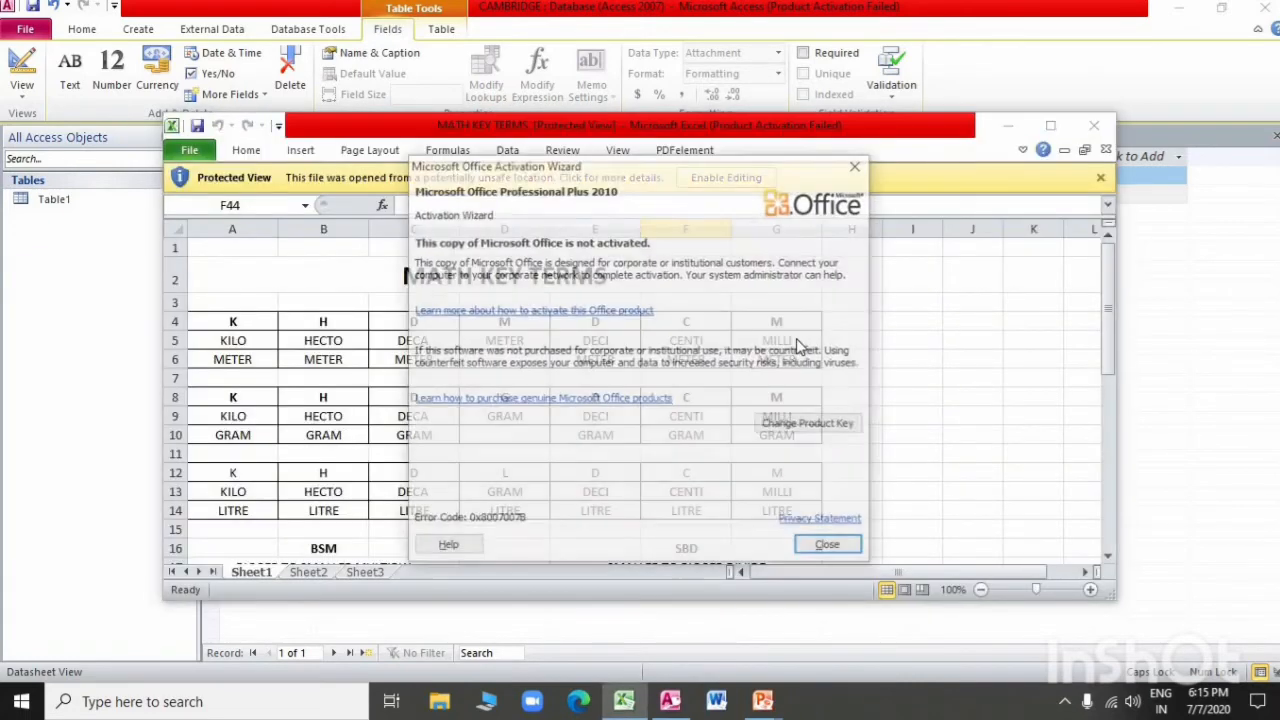
Step: Dismiss Excel's activation notice over MATH KEY TERMS, then switch back to Access's Attachments dialog
click(817, 549)
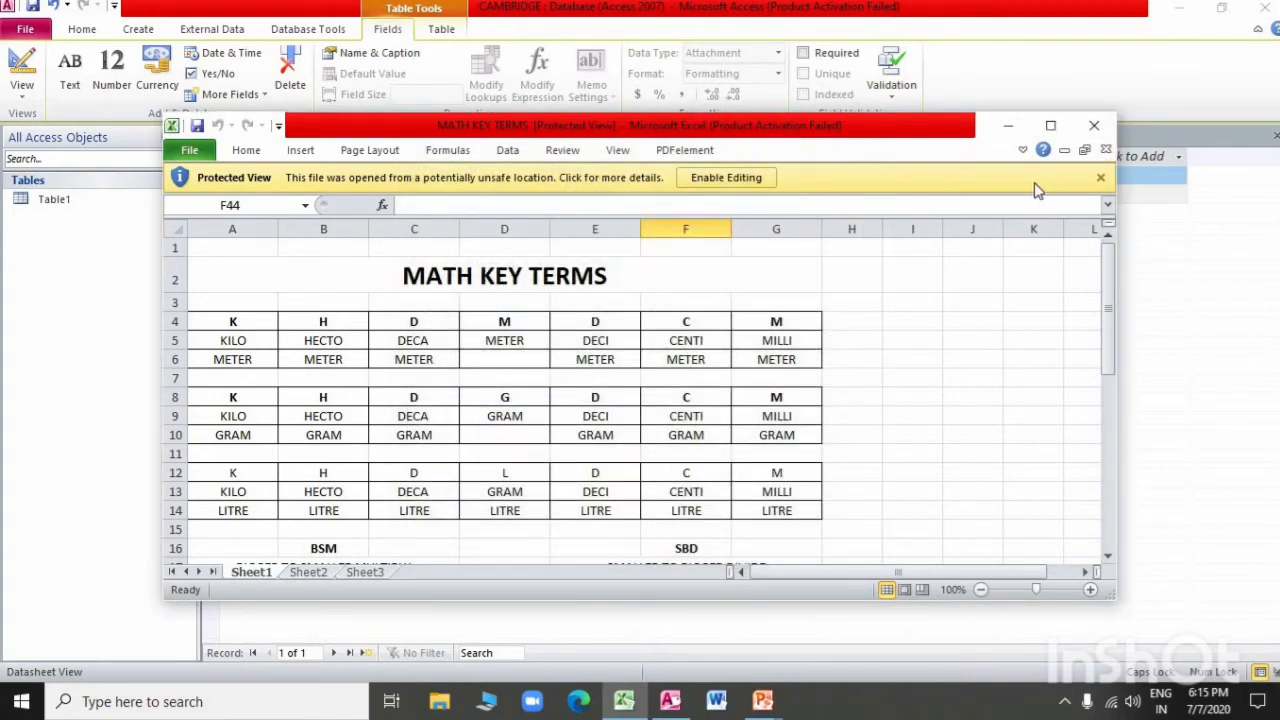
key(alt+Tab)
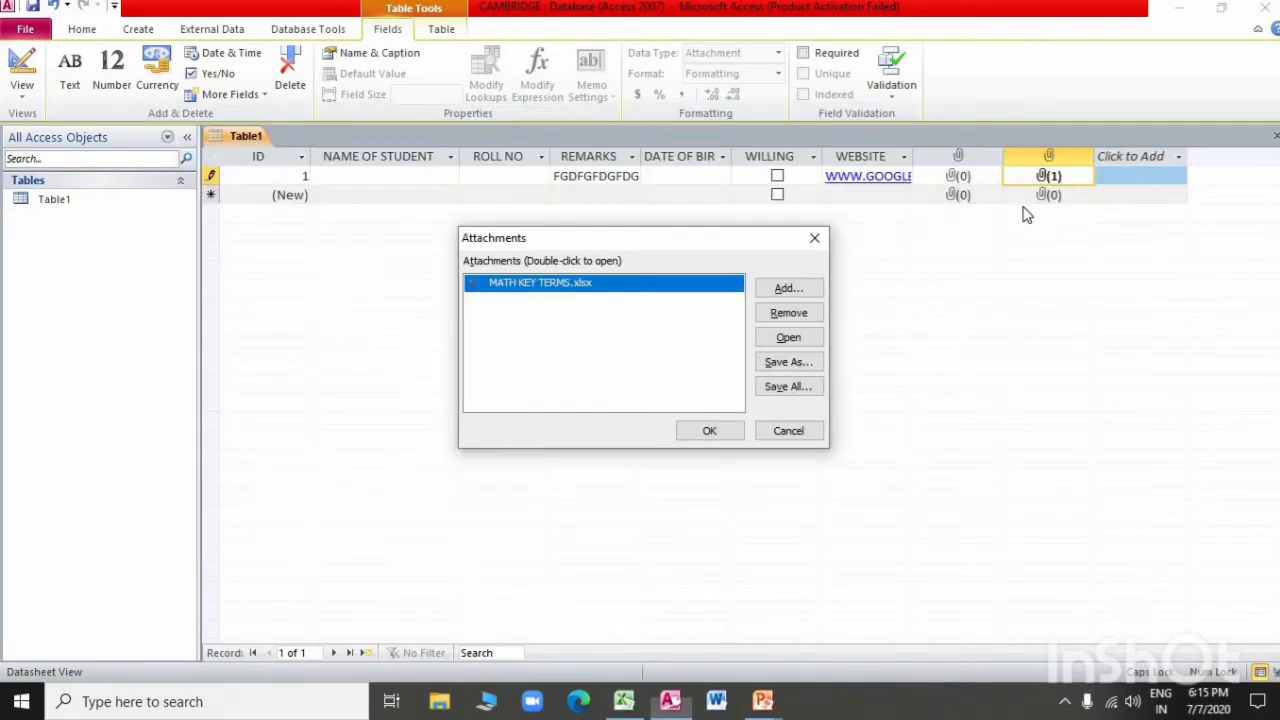
key(alt+Tab)
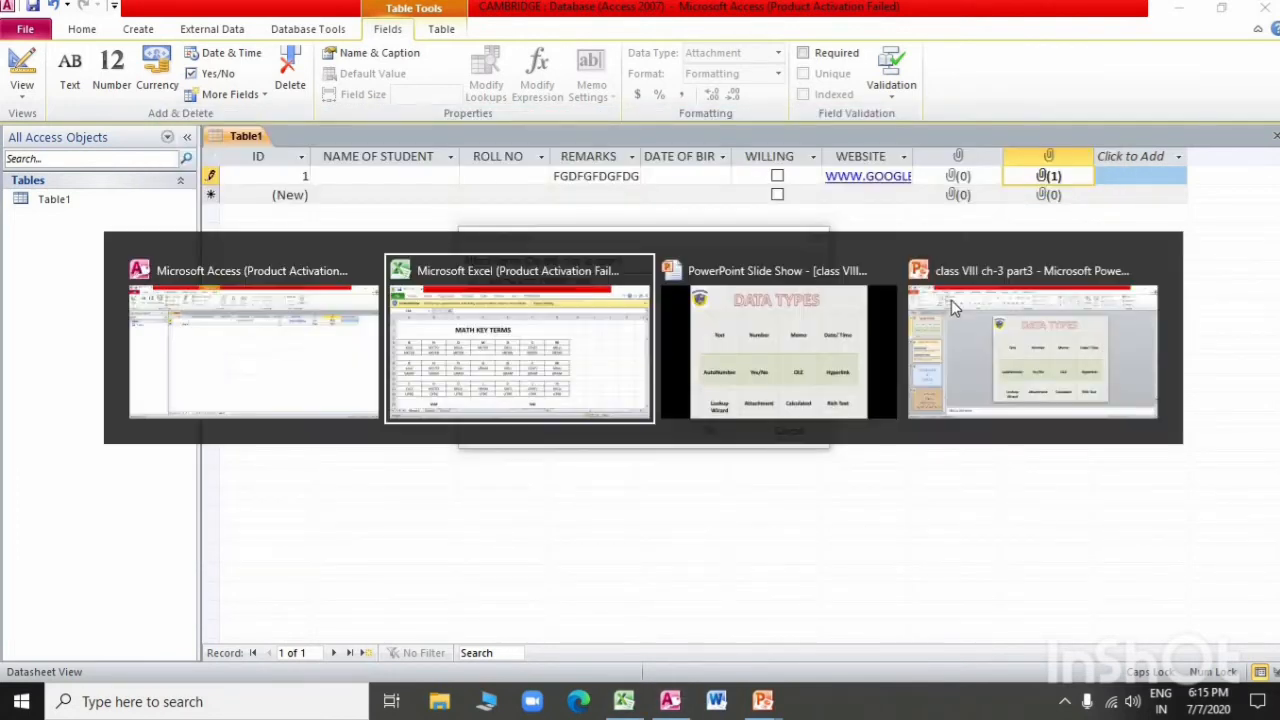
Step: Show the PowerPoint DATA TYPES slide, which lists field types from Text to Rich Text
click(866, 350)
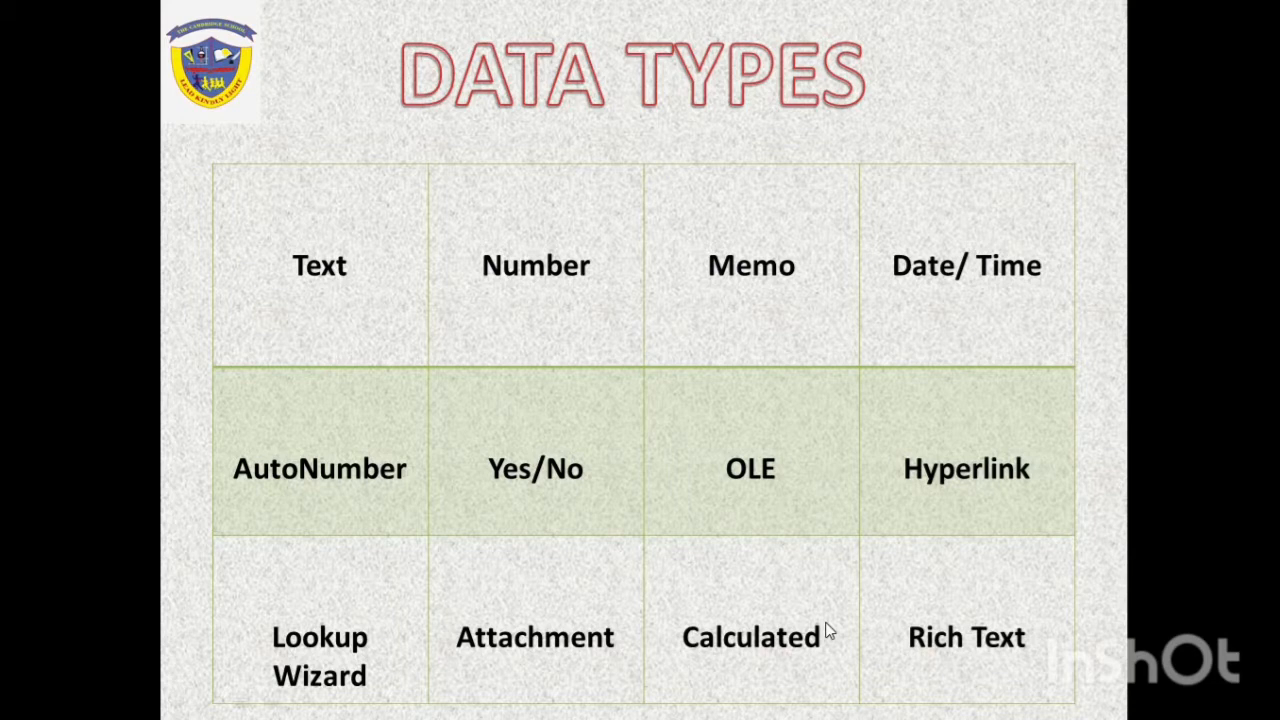
key(alt+Tab)
key(alt+Tab)
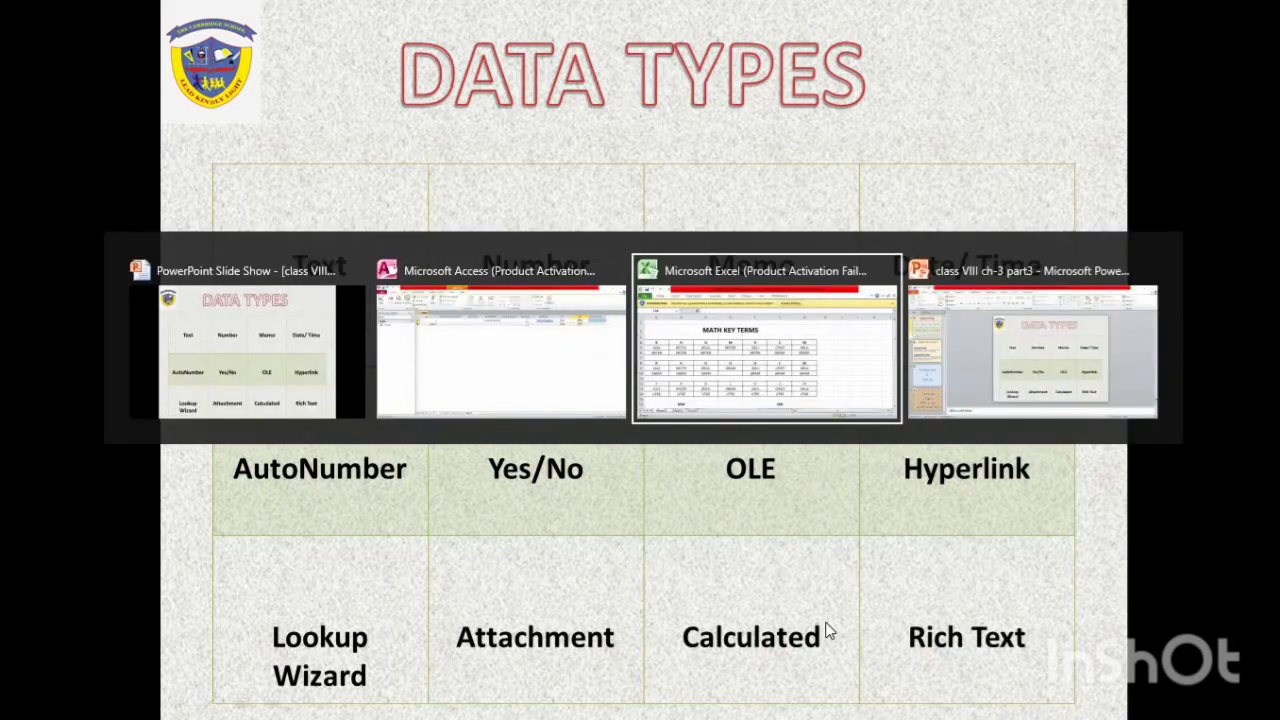
key(alt+Tab)
key(alt+Tab)
key(alt+Tab)
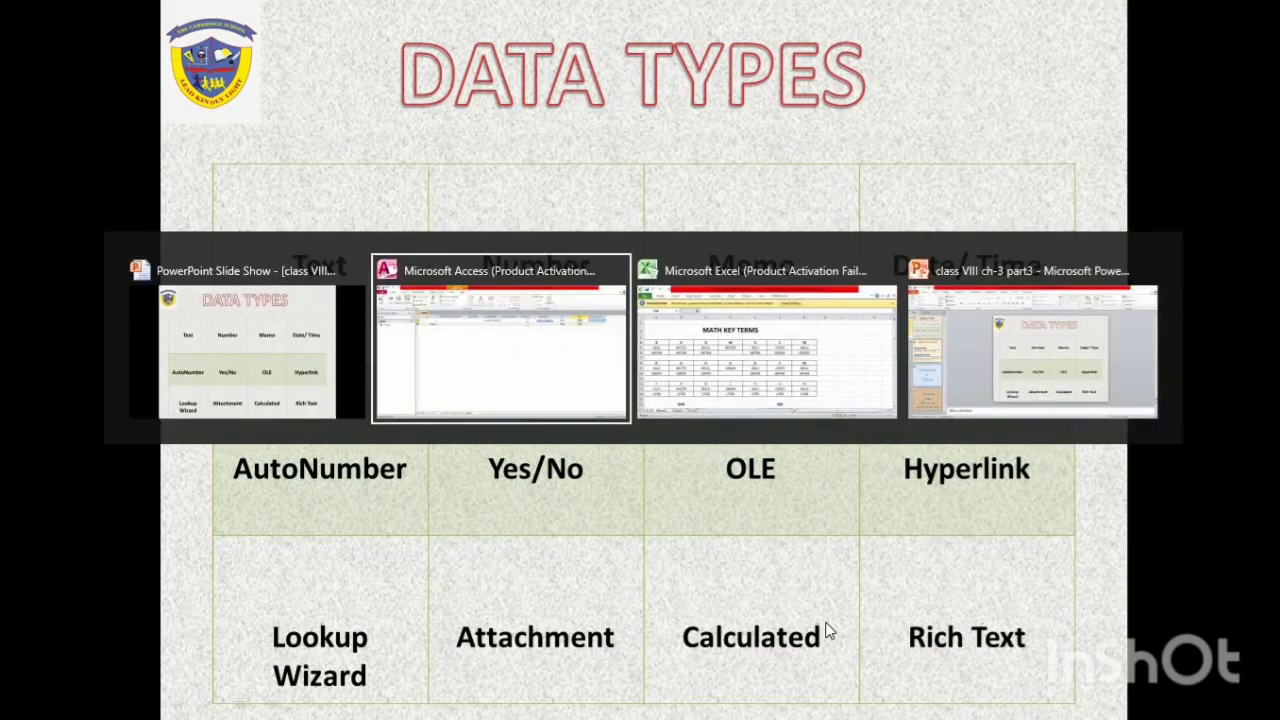
Step: Close the attachments window, confirming past the open-attachment warning
click(805, 431)
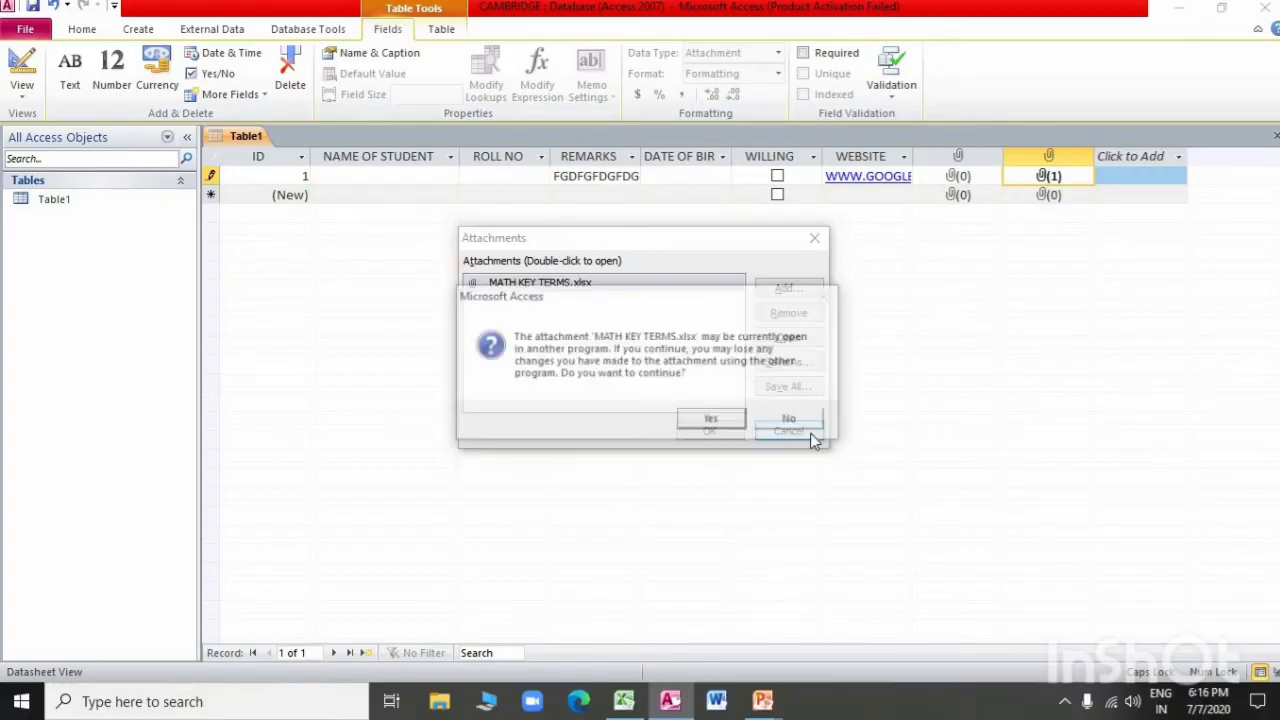
click(791, 421)
click(791, 430)
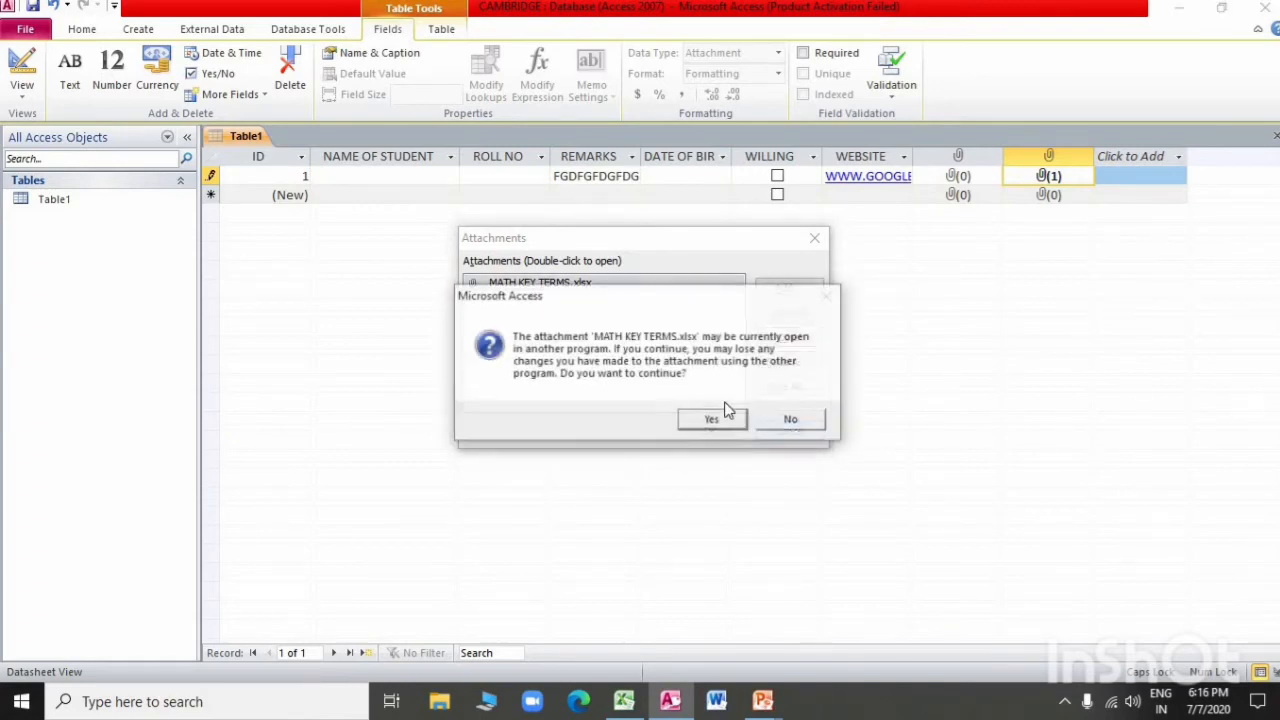
click(727, 418)
Step: Start a calculated Number field, then close Expression Builder without entering a formula
click(1177, 160)
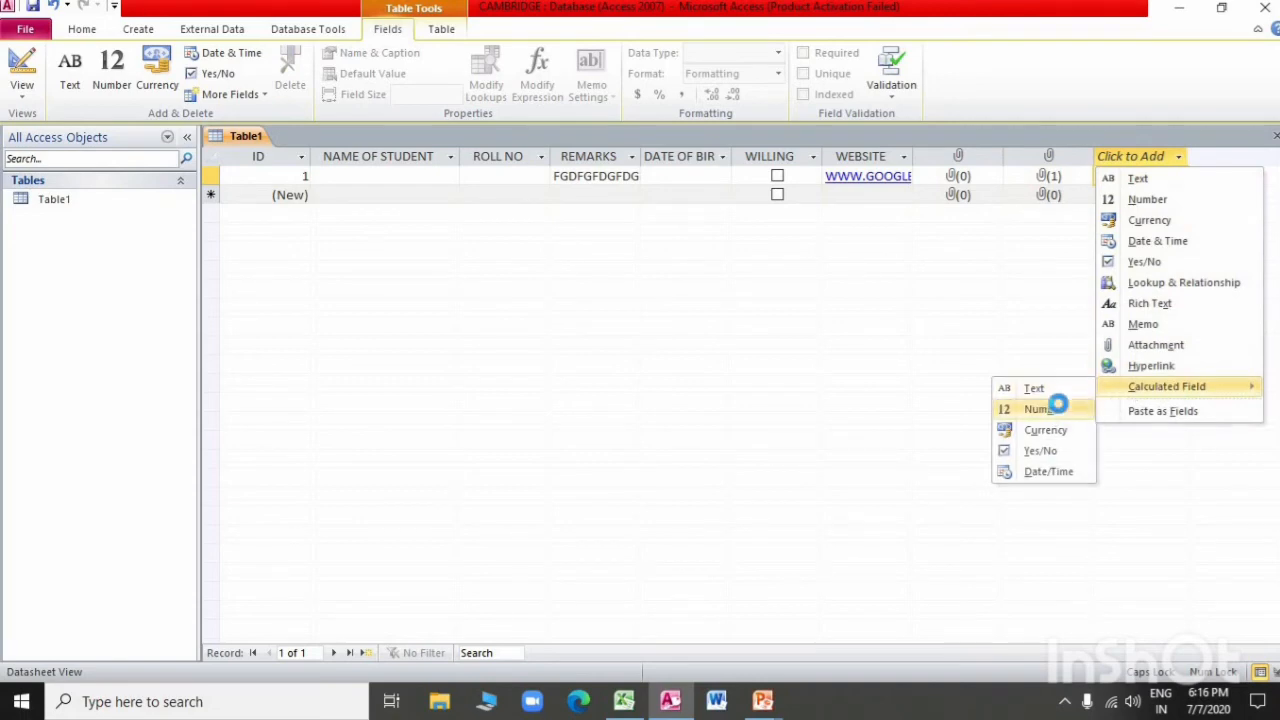
click(1052, 410)
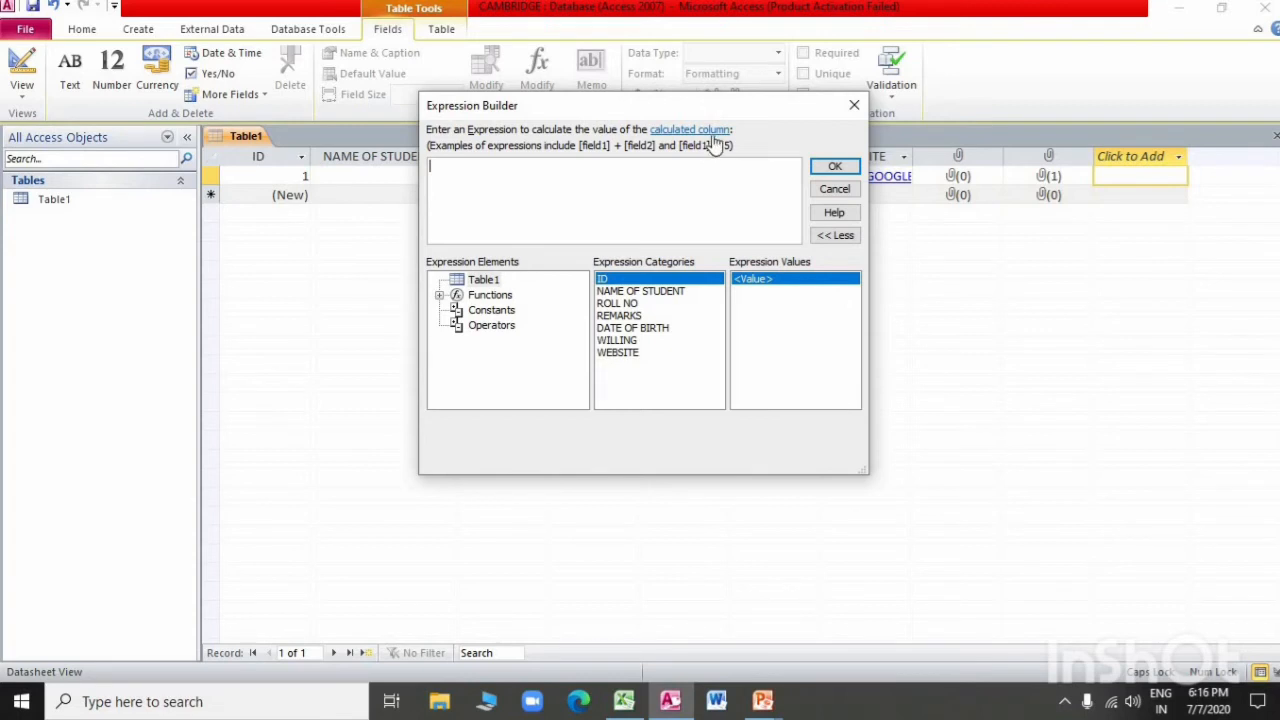
click(854, 106)
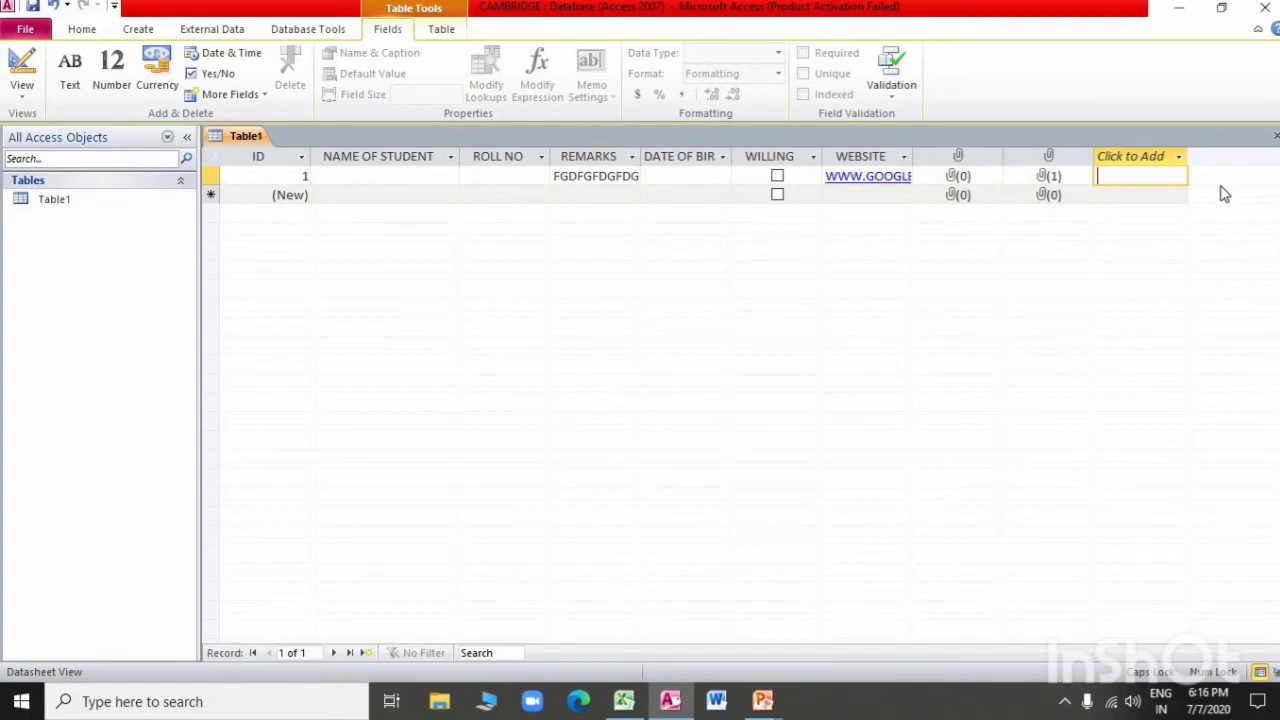
key(alt+Tab)
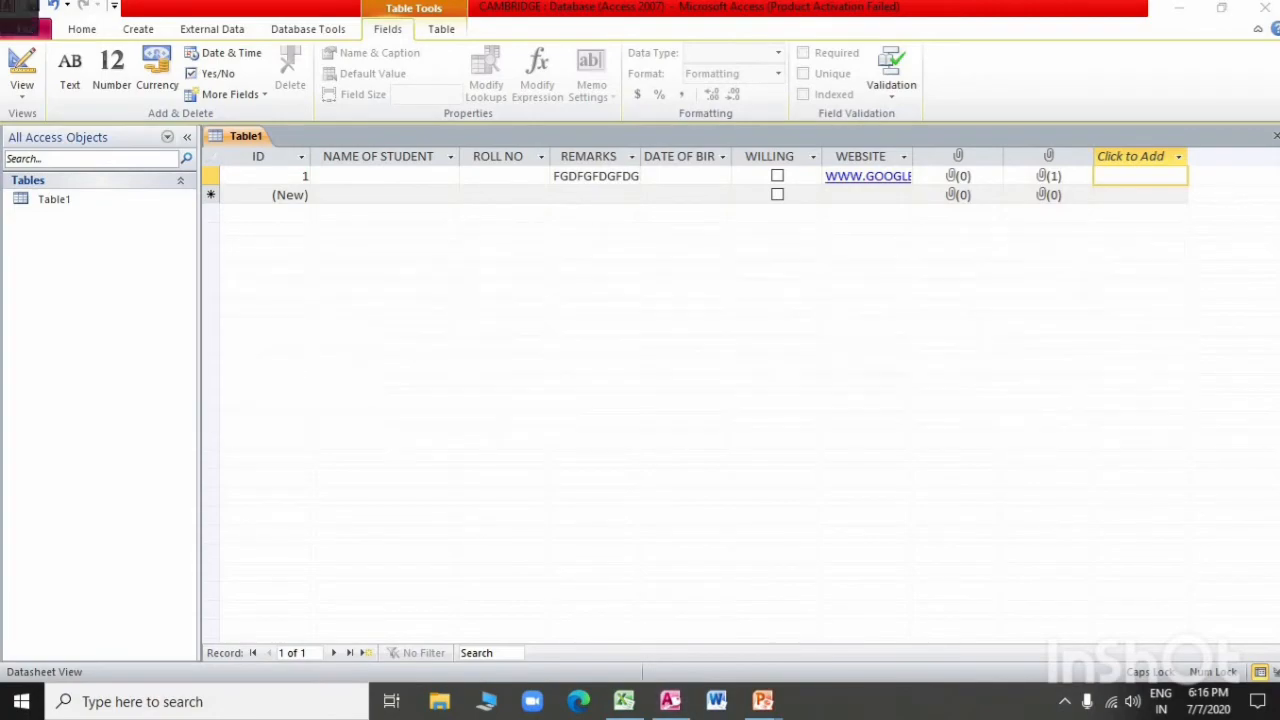
key(alt+Tab)
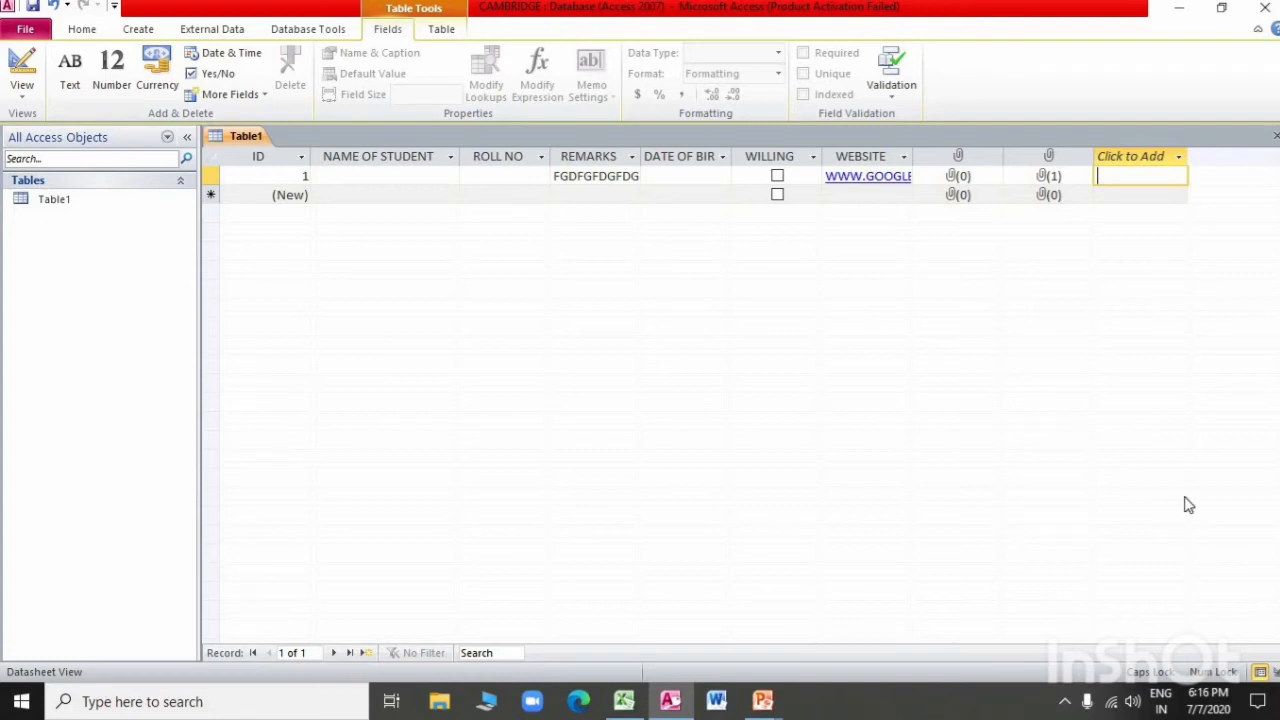
Step: Add a Rich Text field to Table1 named CITY
click(1181, 158)
mouse_move(1170, 400)
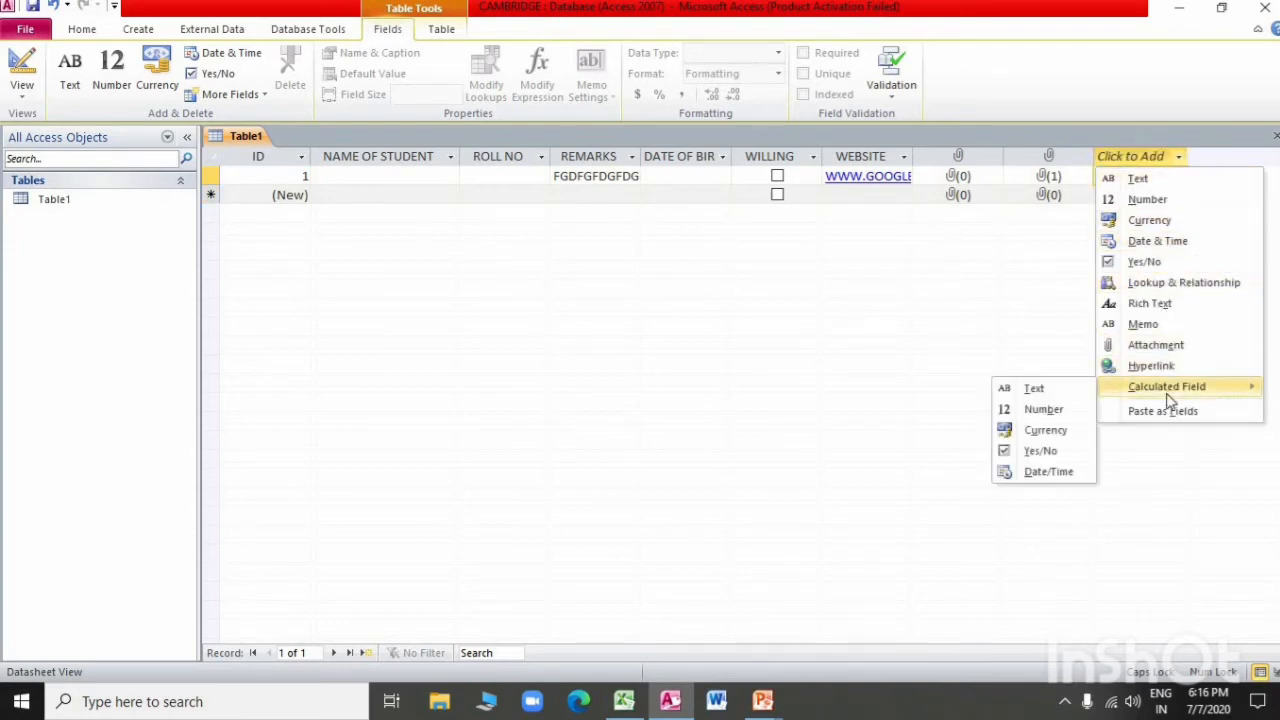
click(1170, 305)
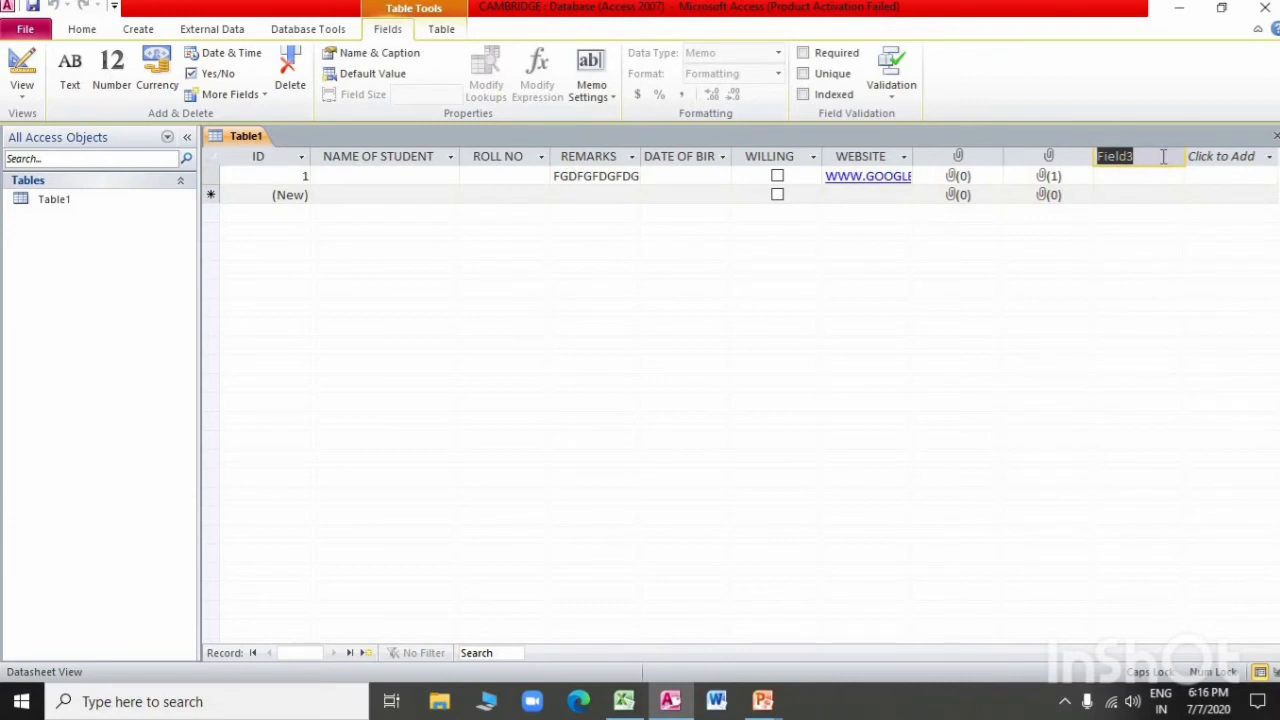
text(city)
key(BackSpace)
key(BackSpace)
key(BackSpace)
key(BackSpace)
text(CITY)
Step: Enter FGFGFGD as record 1's CITY value
click(1166, 175)
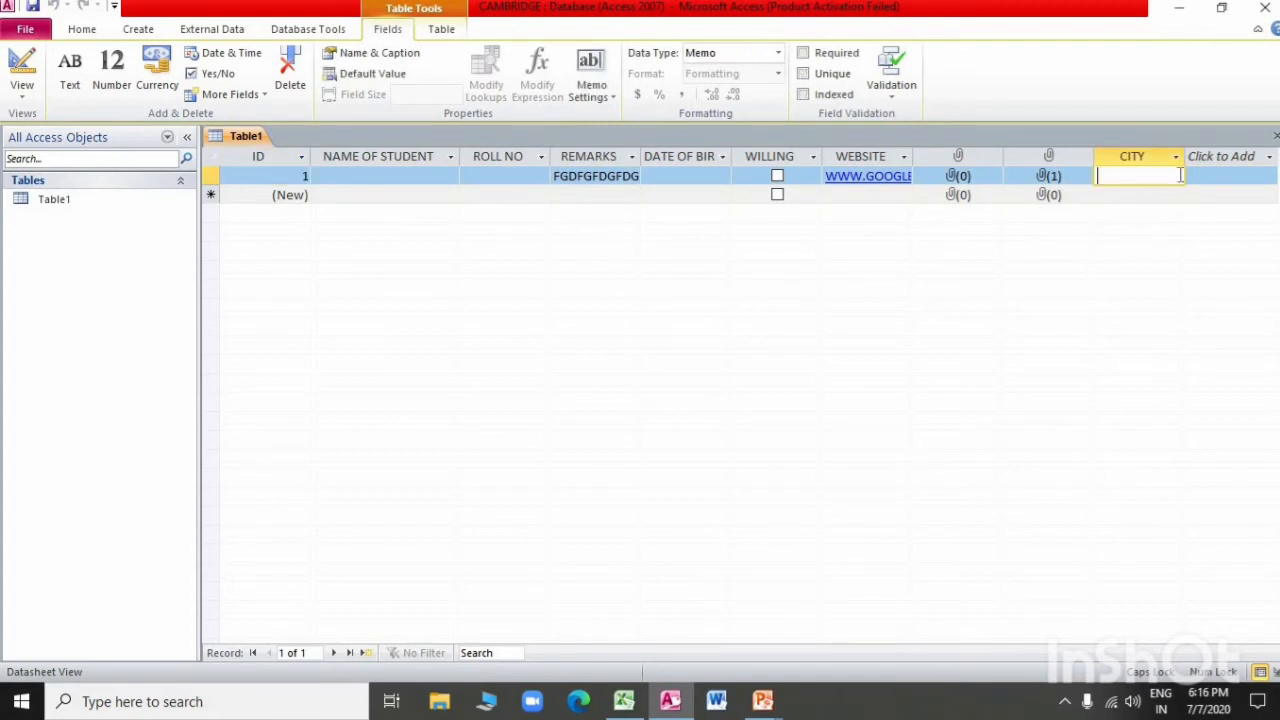
text(FGFGFGD)
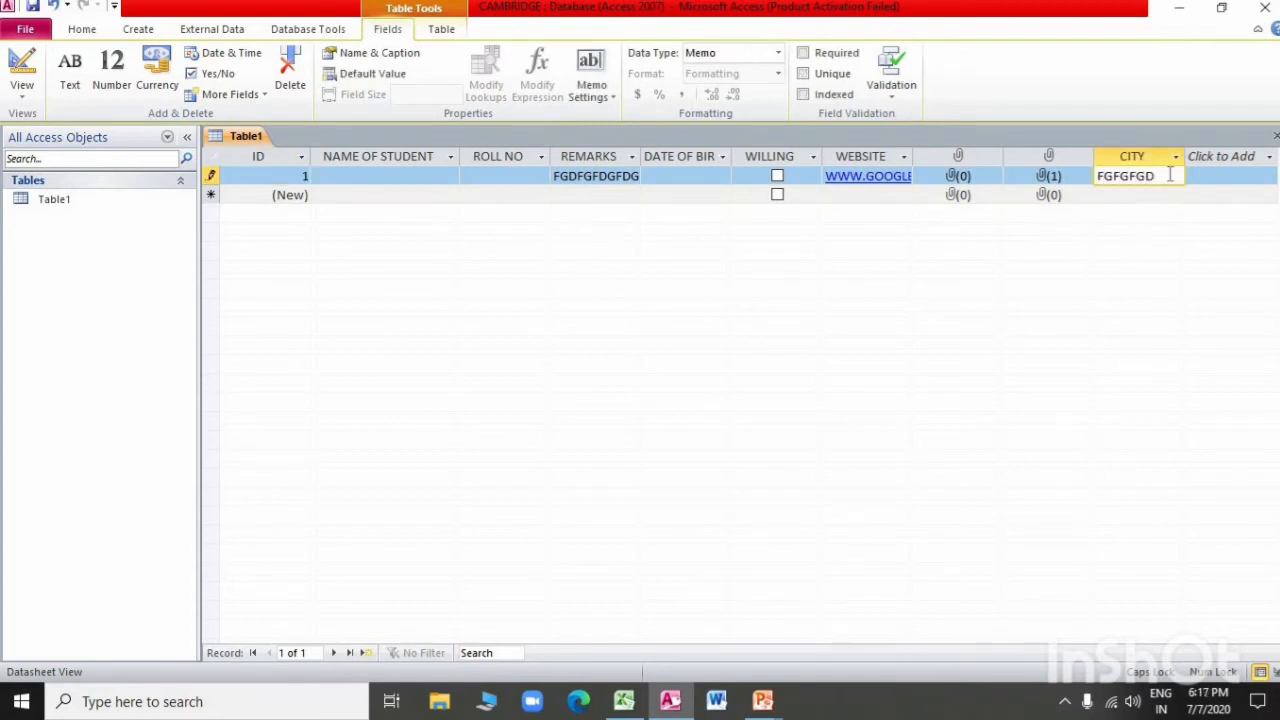
click(1099, 172)
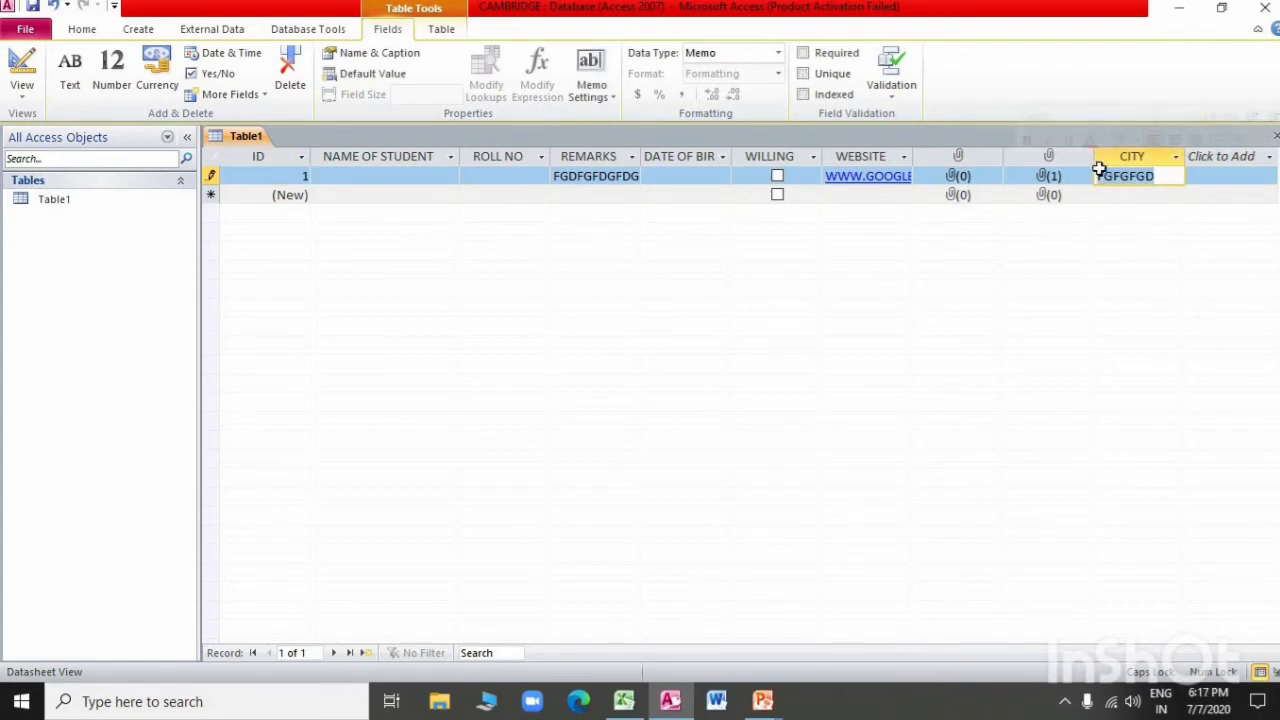
Step: Apply a Does Not Contain FGFGFGD filter on CITY, then view the Views of a Table slide
click(74, 31)
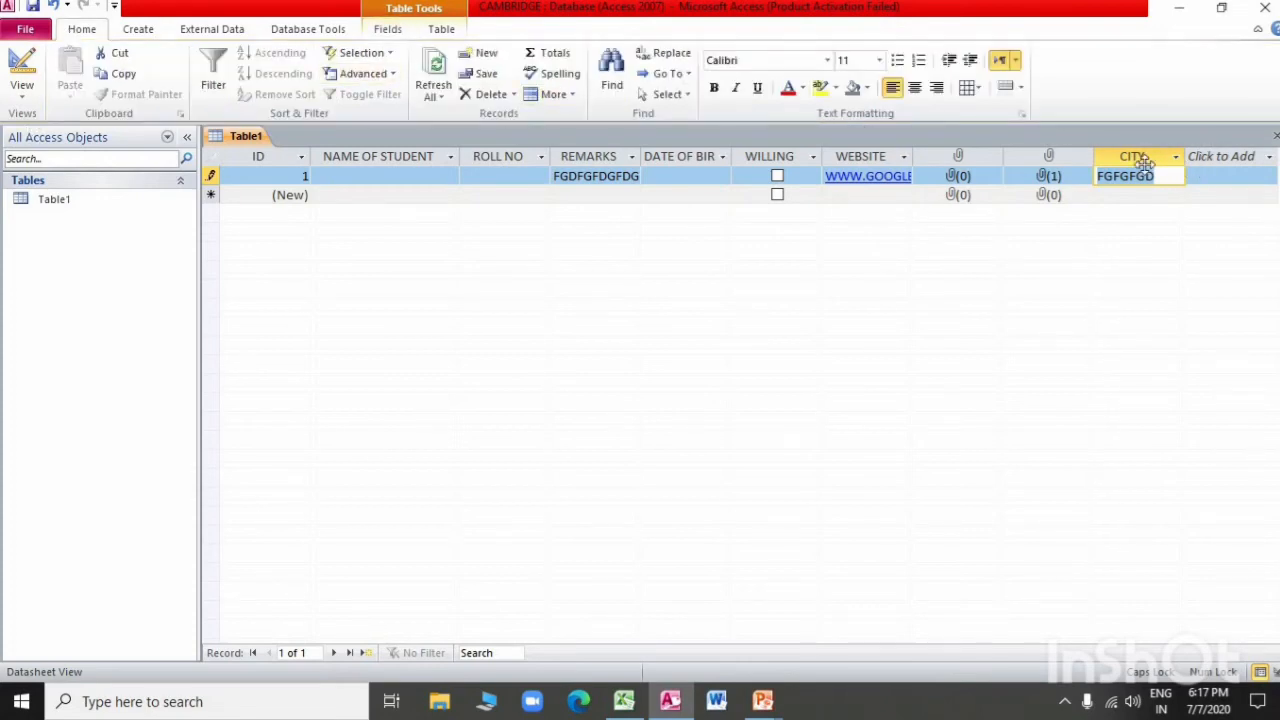
right_click(1138, 176)
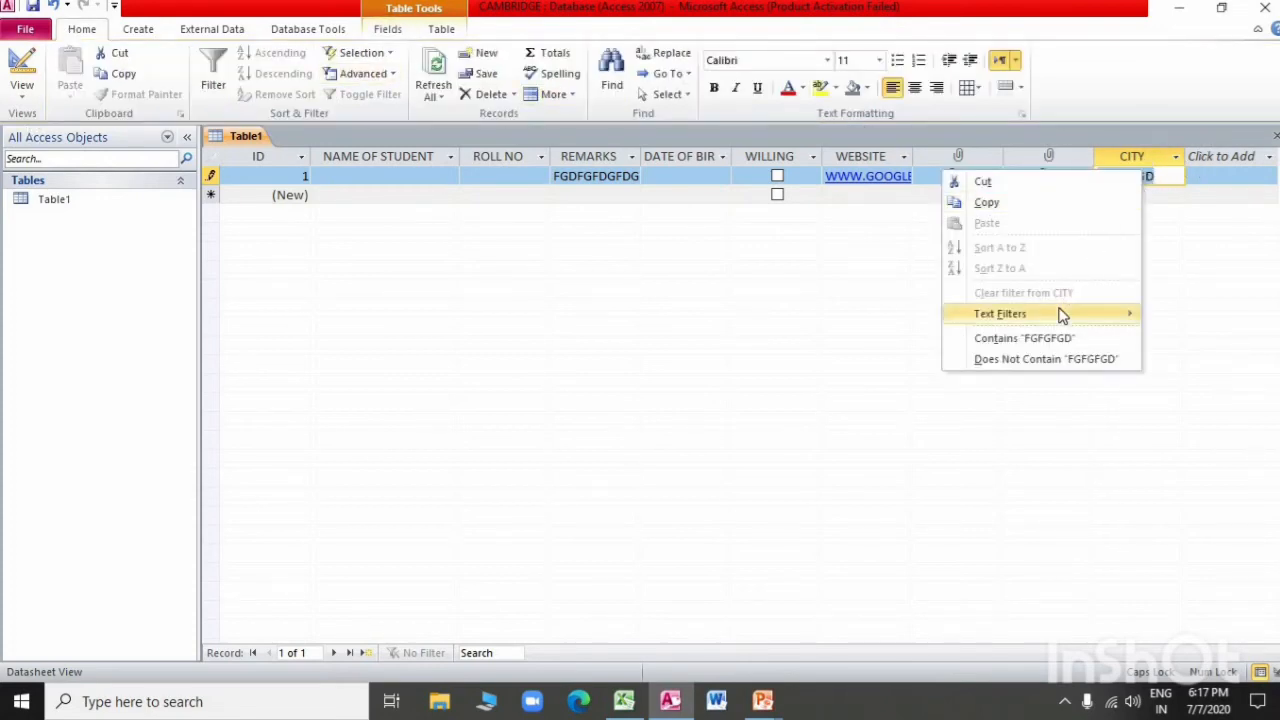
mouse_move(1005, 314)
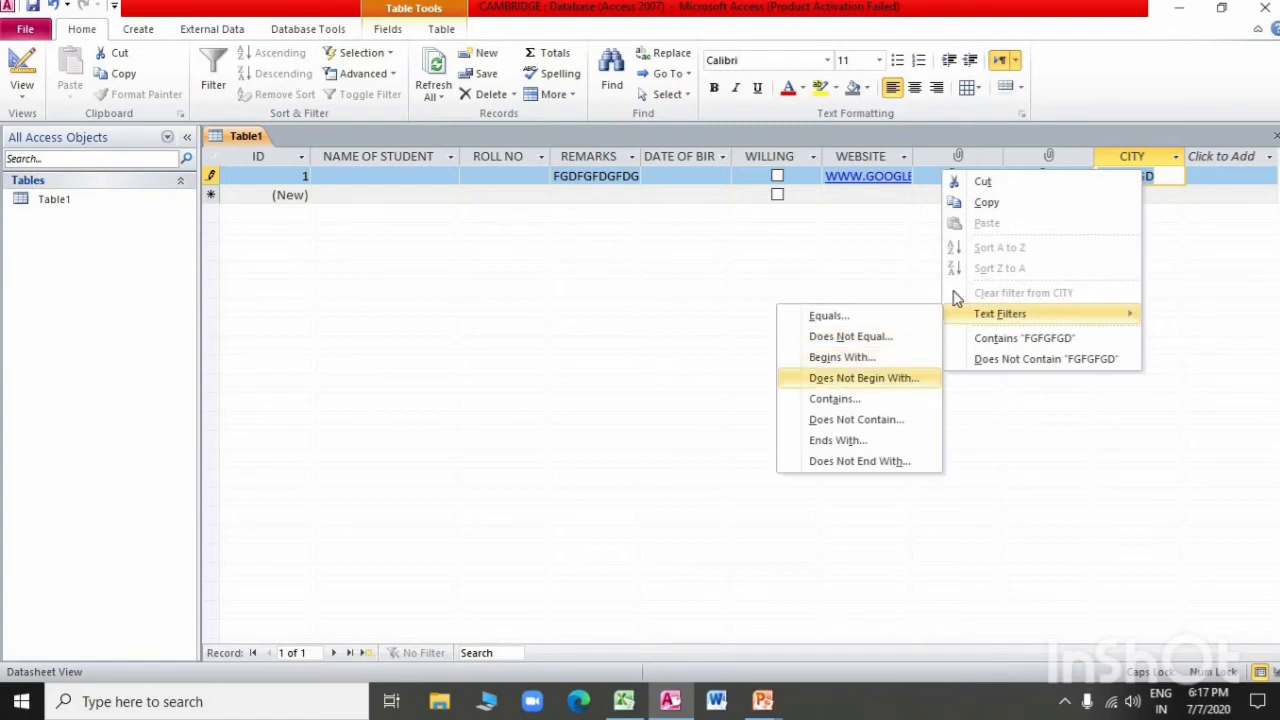
click(1016, 358)
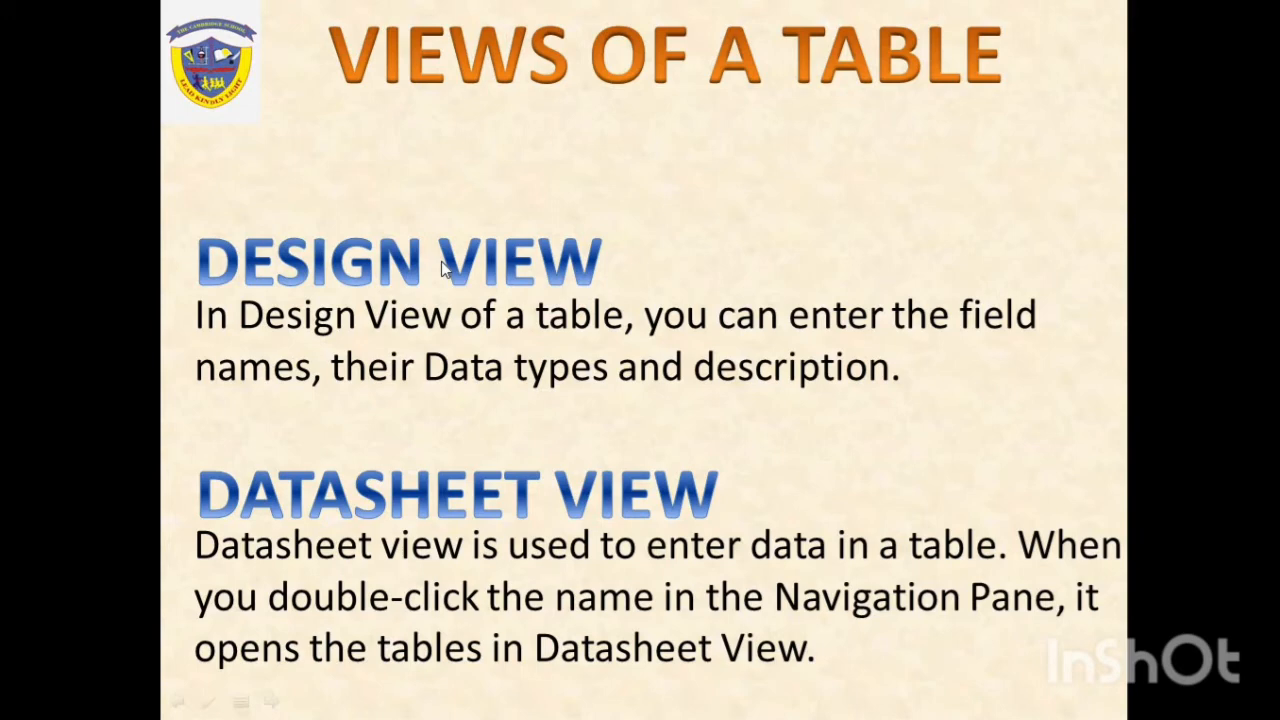
key(alt+Tab)
key(alt+Tab)
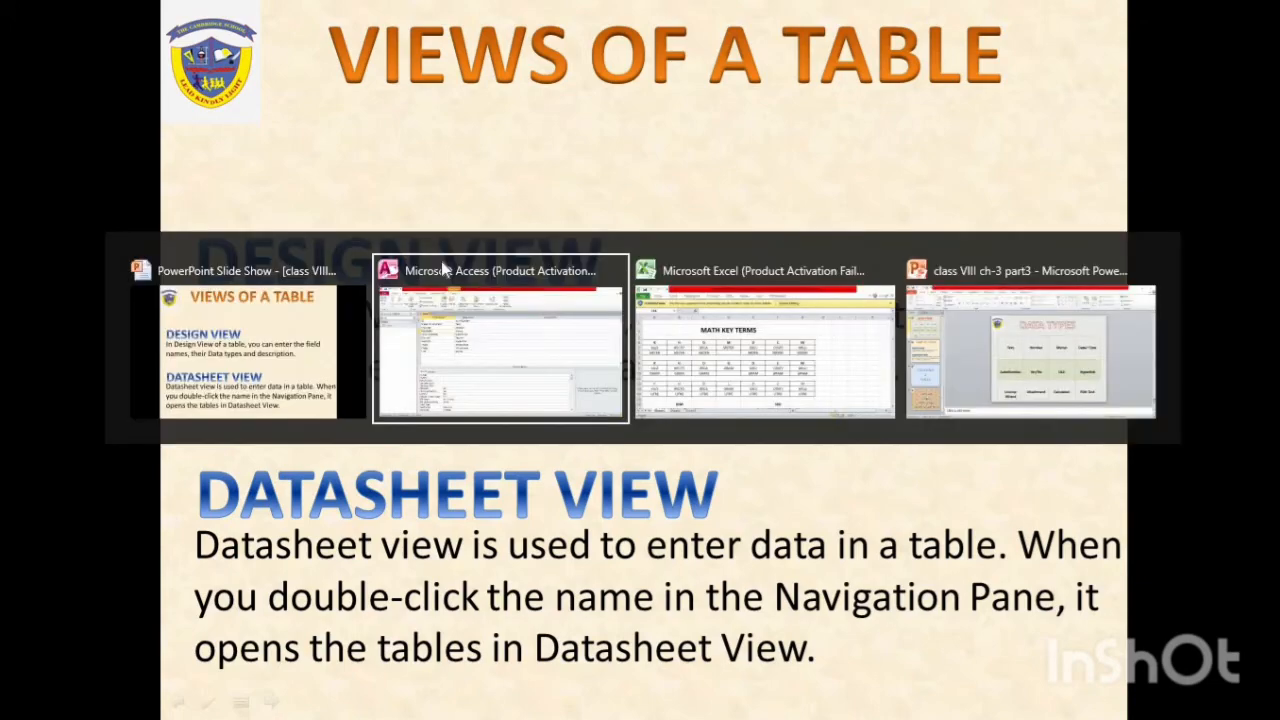
key(alt+Tab)
key(alt+Tab)
key(alt+Tab)
key(alt+Tab)
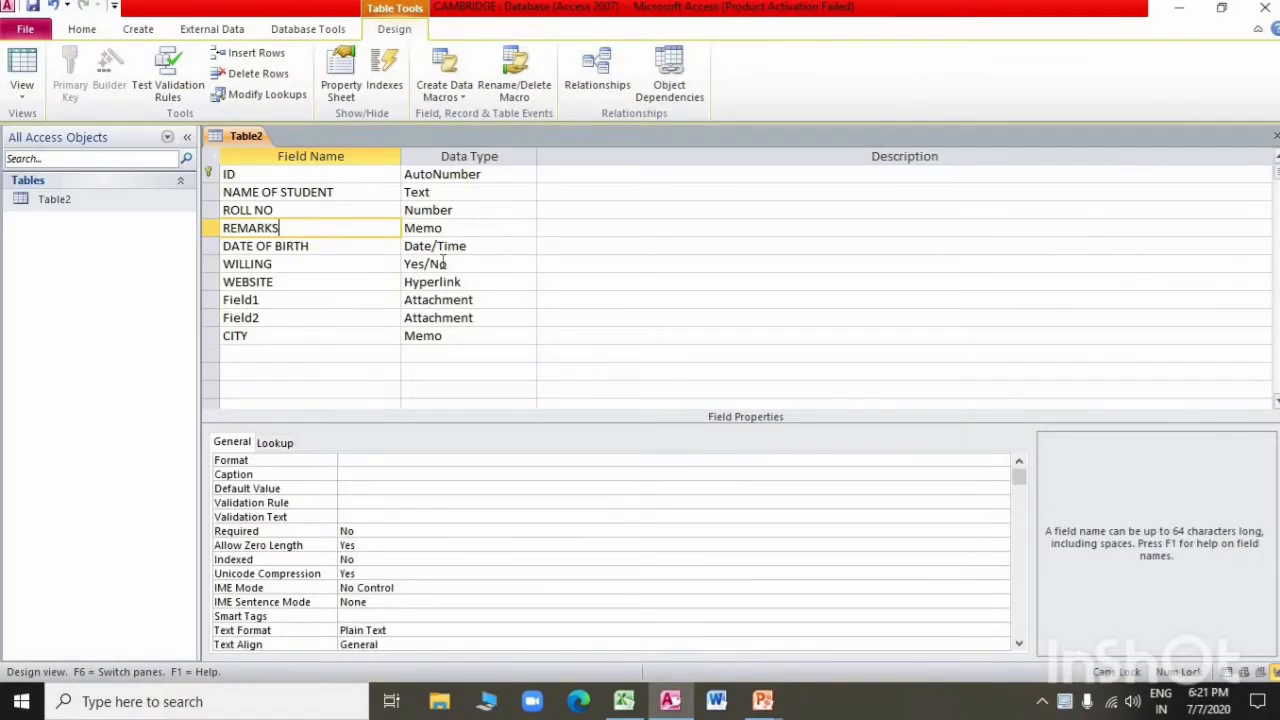
Step: Create blank database Database5 from File > New, discarding Table2's unsaved design changes
click(26, 32)
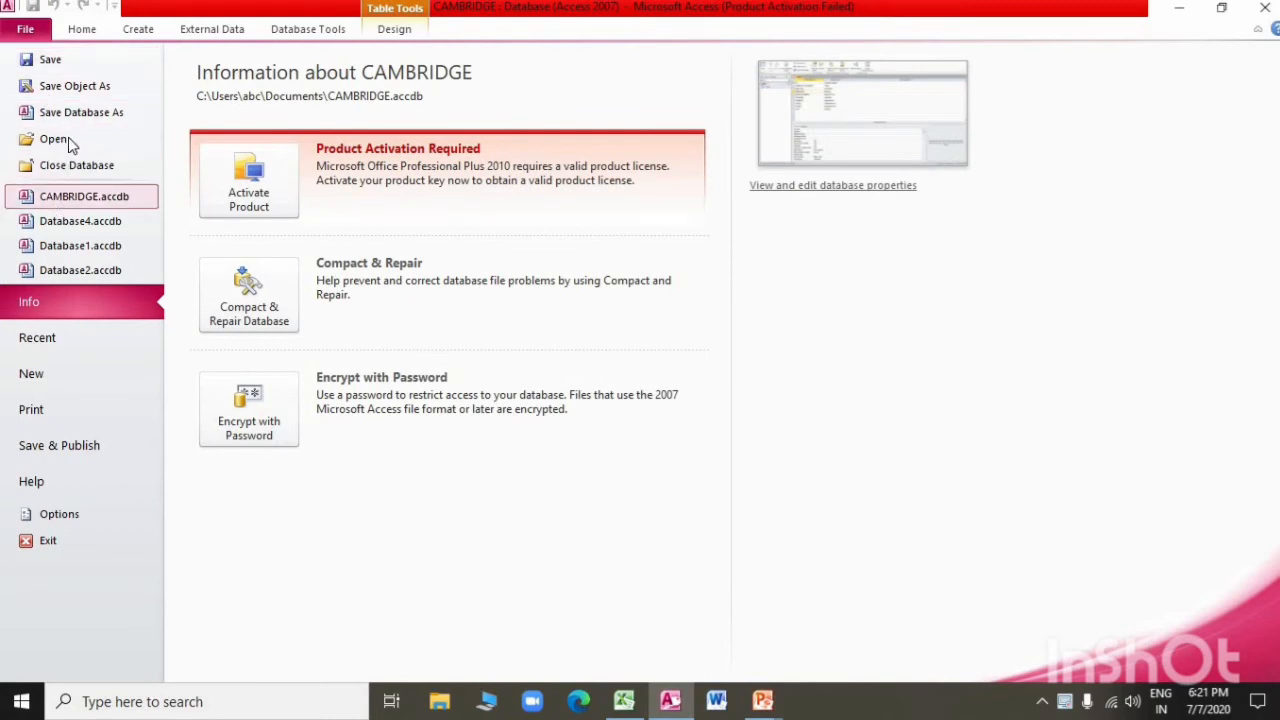
click(48, 378)
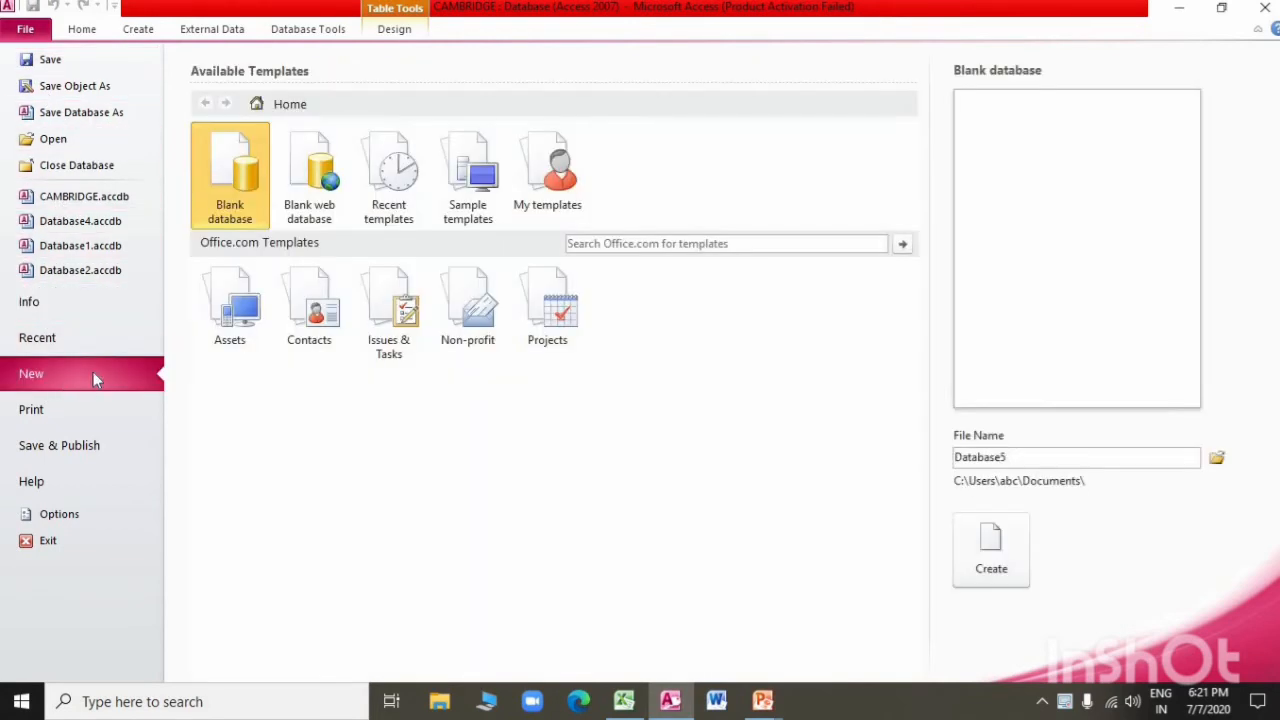
click(985, 556)
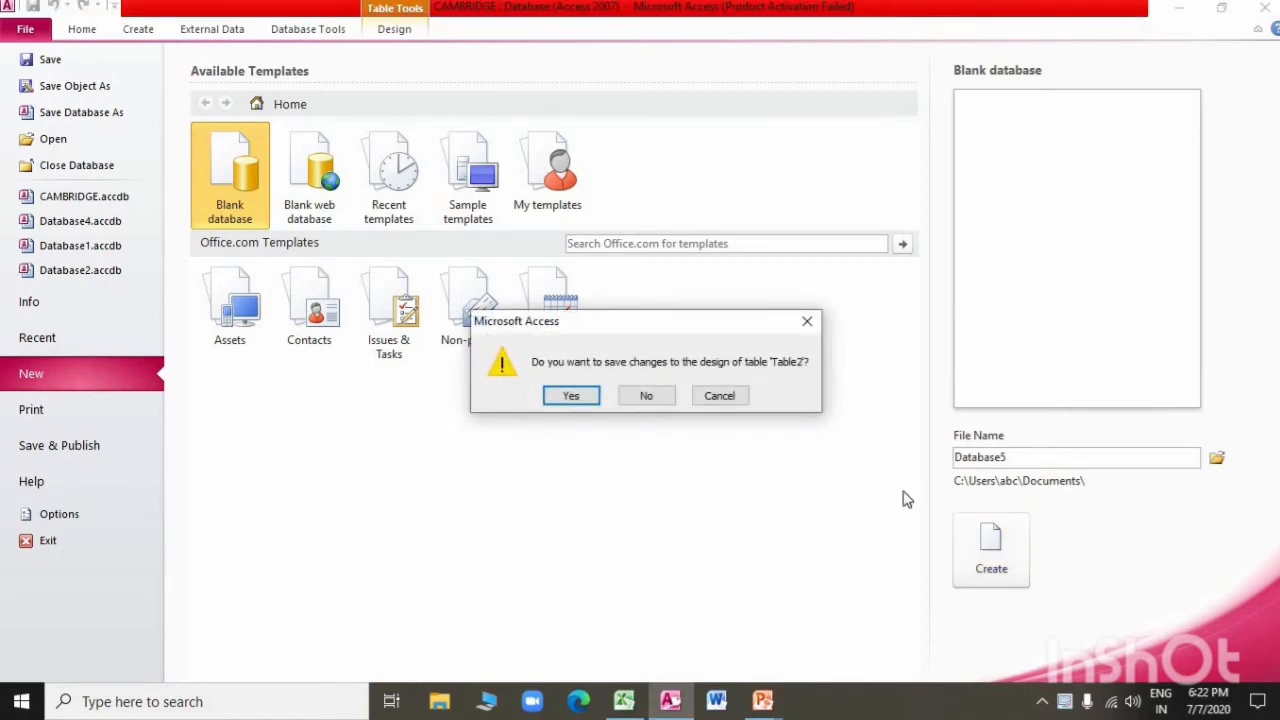
click(648, 396)
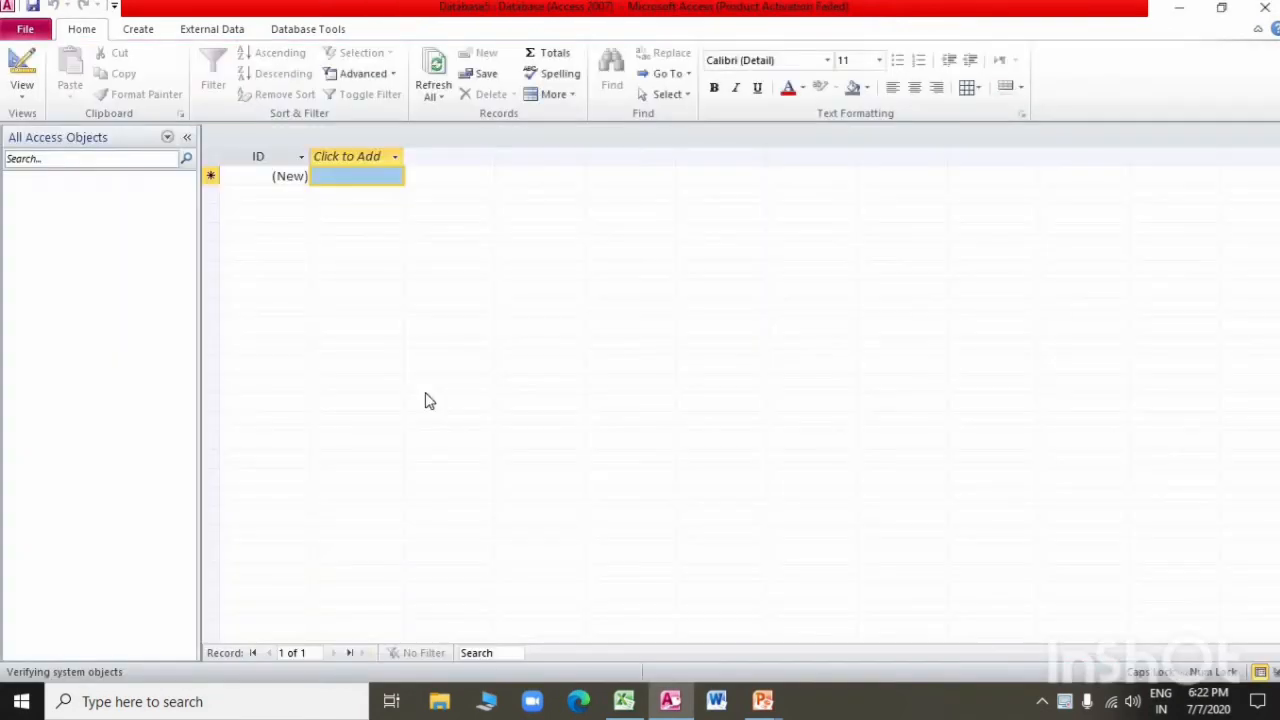
Step: Switch the new table to Design View and save it as Table1
click(22, 92)
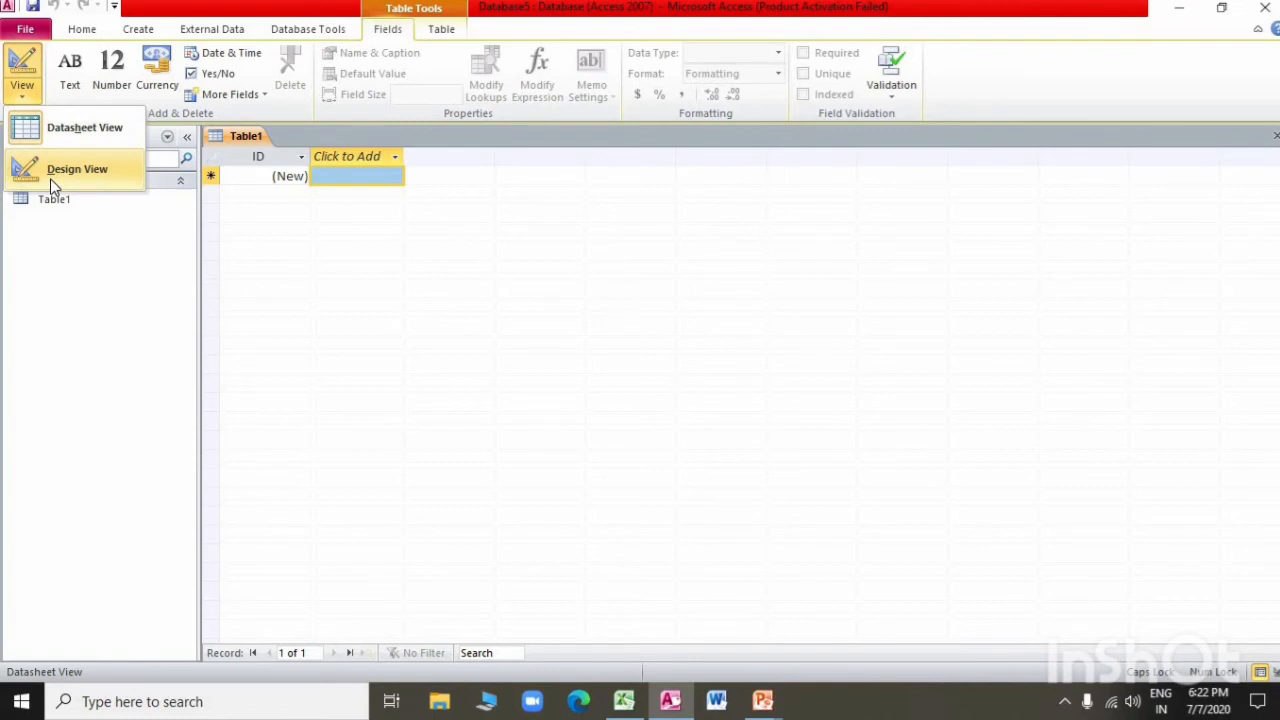
click(77, 169)
click(674, 273)
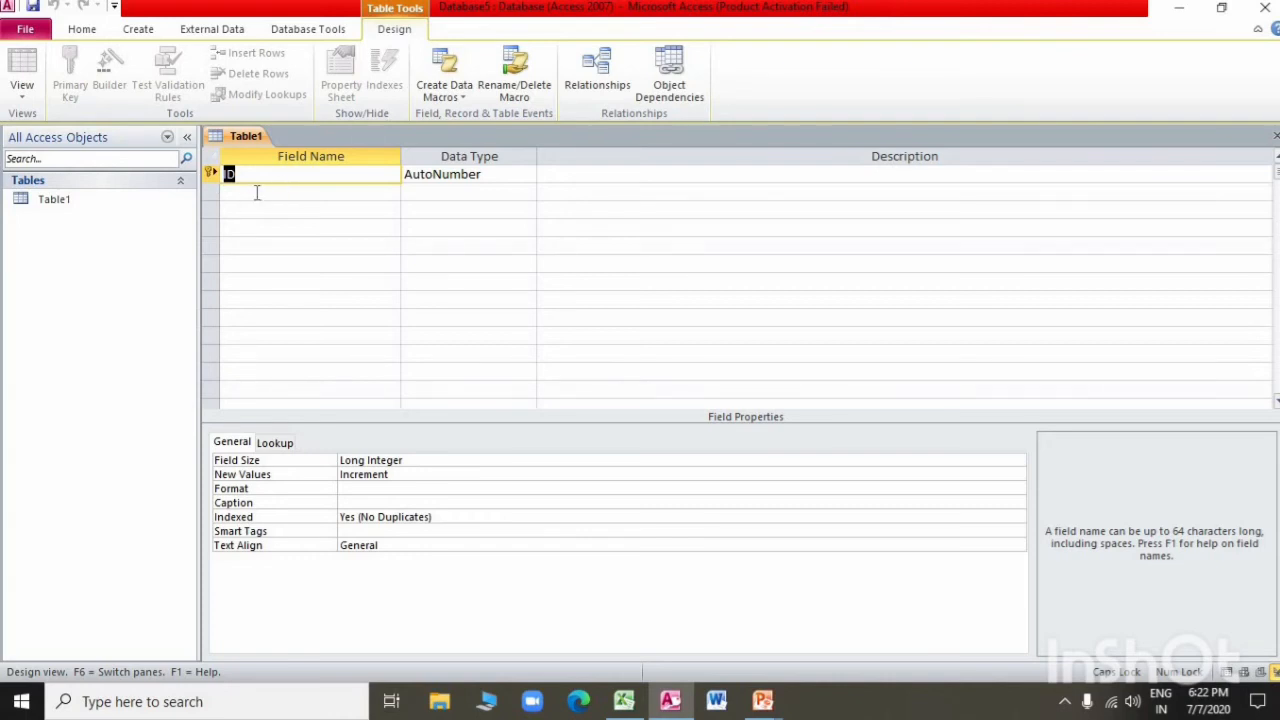
Step: Add fields NAME OF THE STUDENT as Text and ROLL NO as Number
click(256, 193)
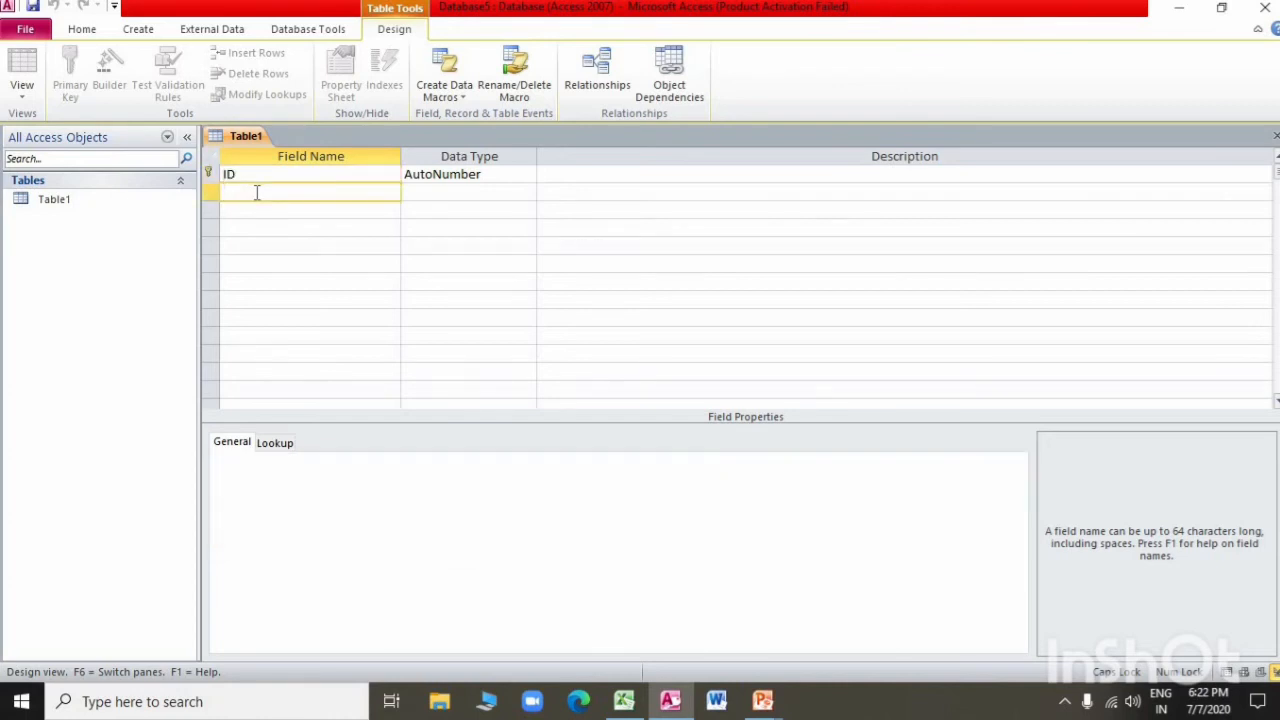
text(NAME OF THE STUDENT)
click(407, 198)
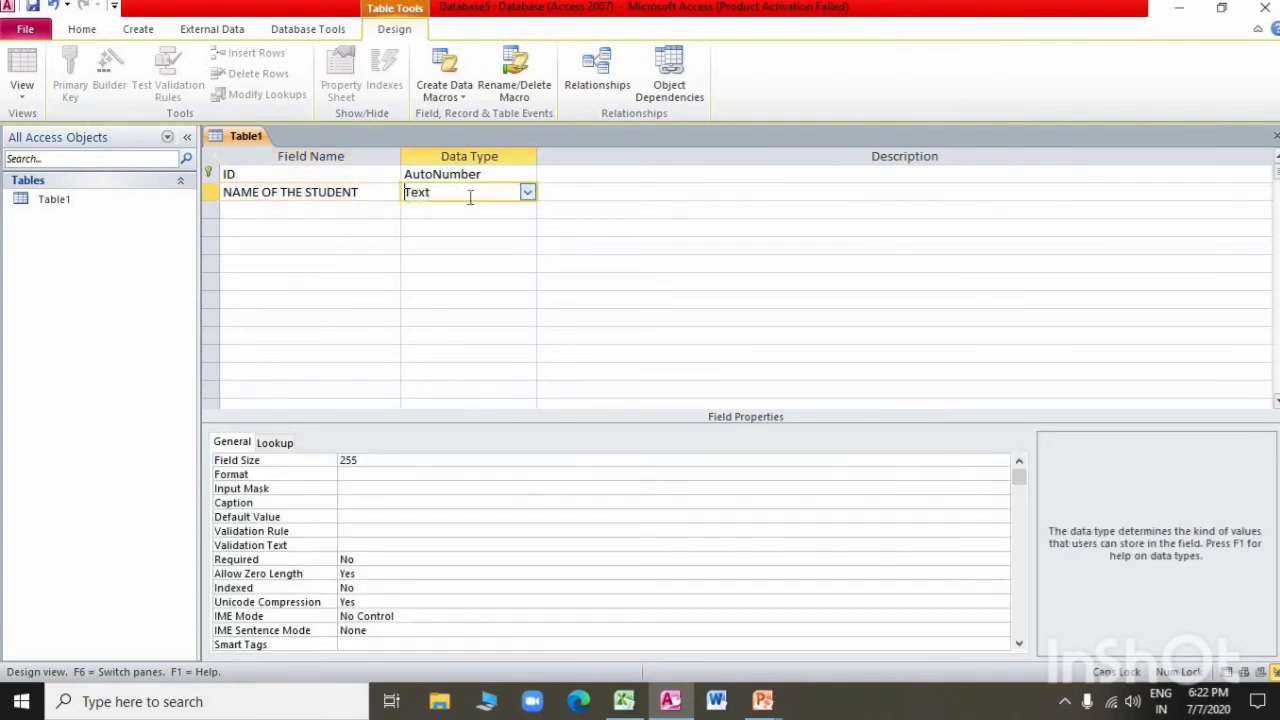
click(323, 208)
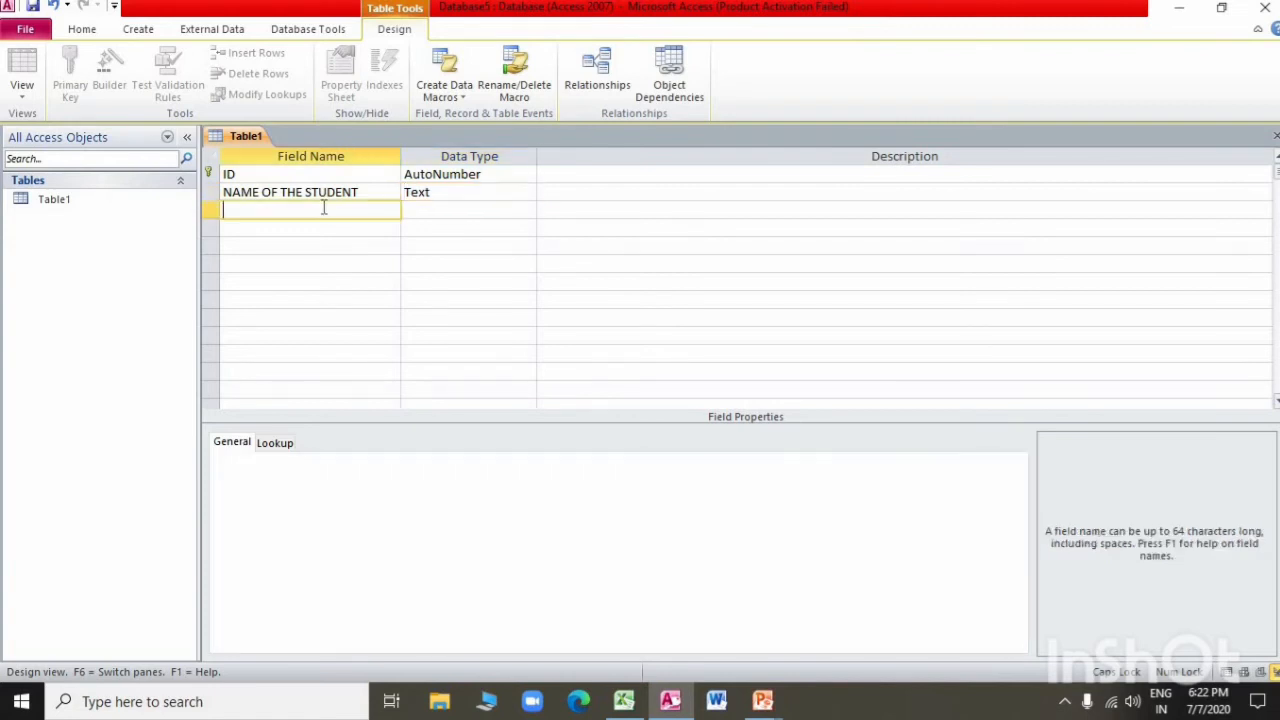
text(ROLL NO)
click(425, 210)
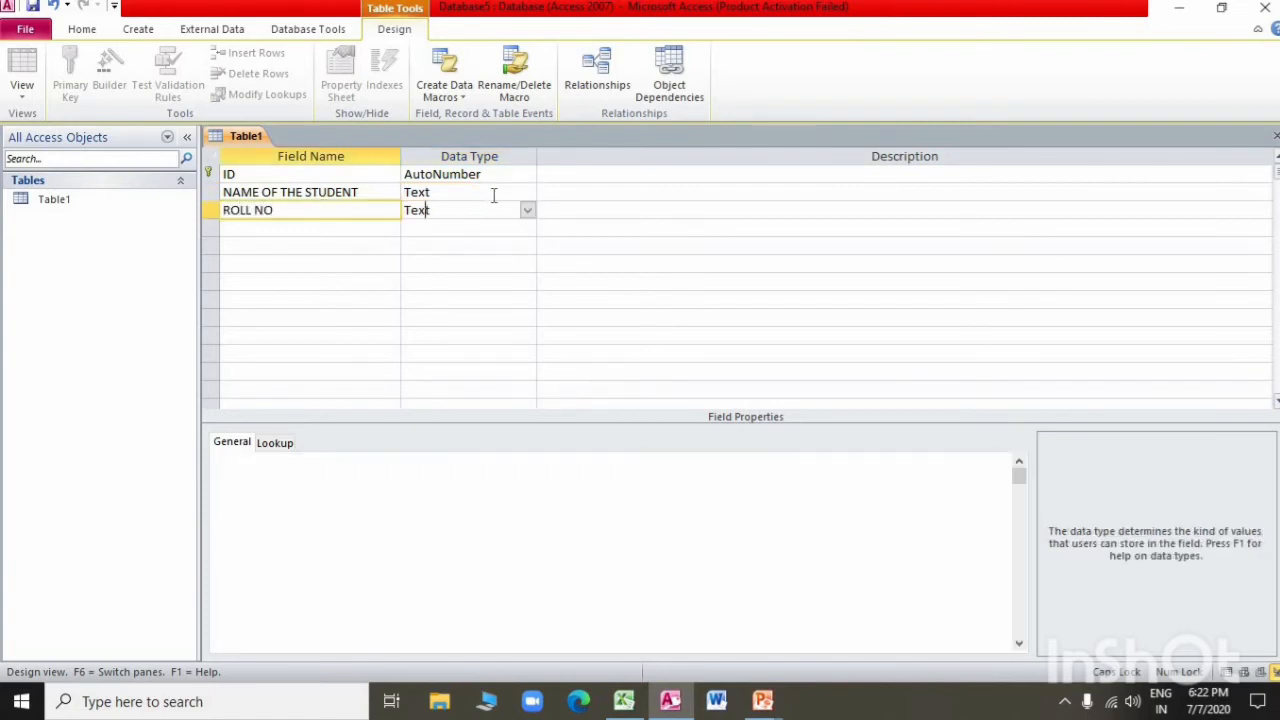
click(525, 208)
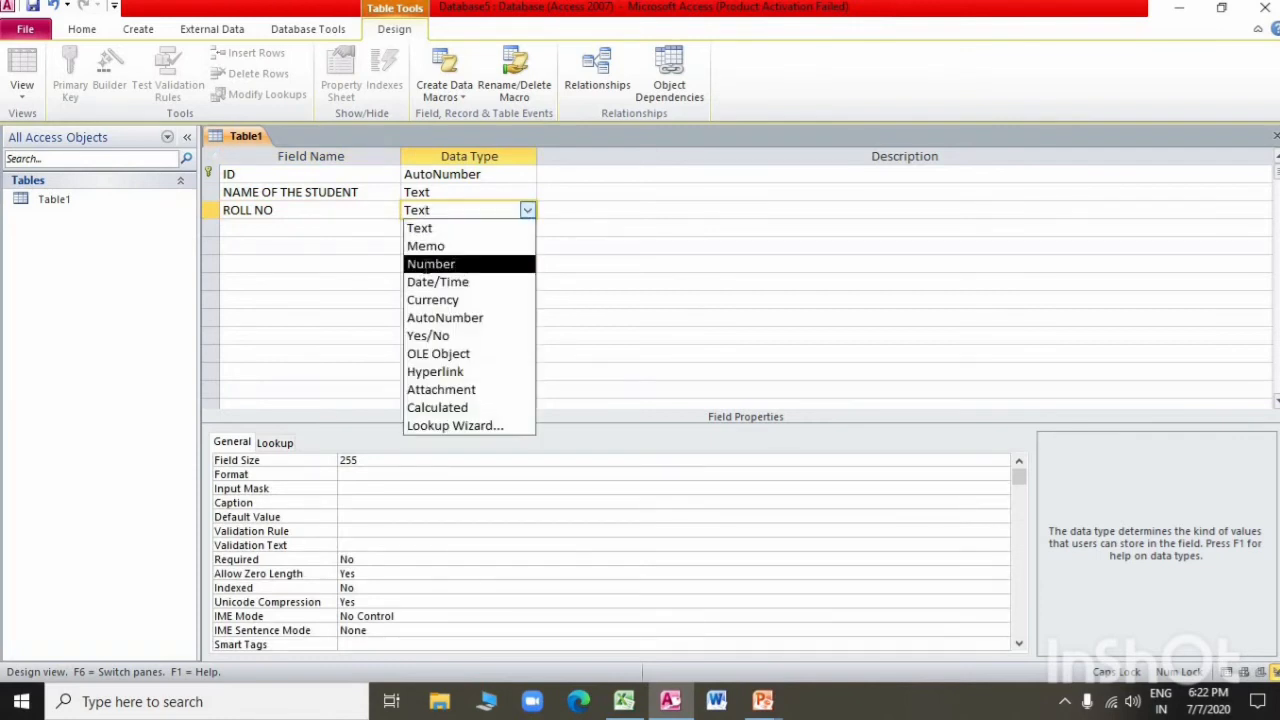
click(449, 264)
Step: Add a CITY field with the Text data type
click(320, 228)
text(CITY)
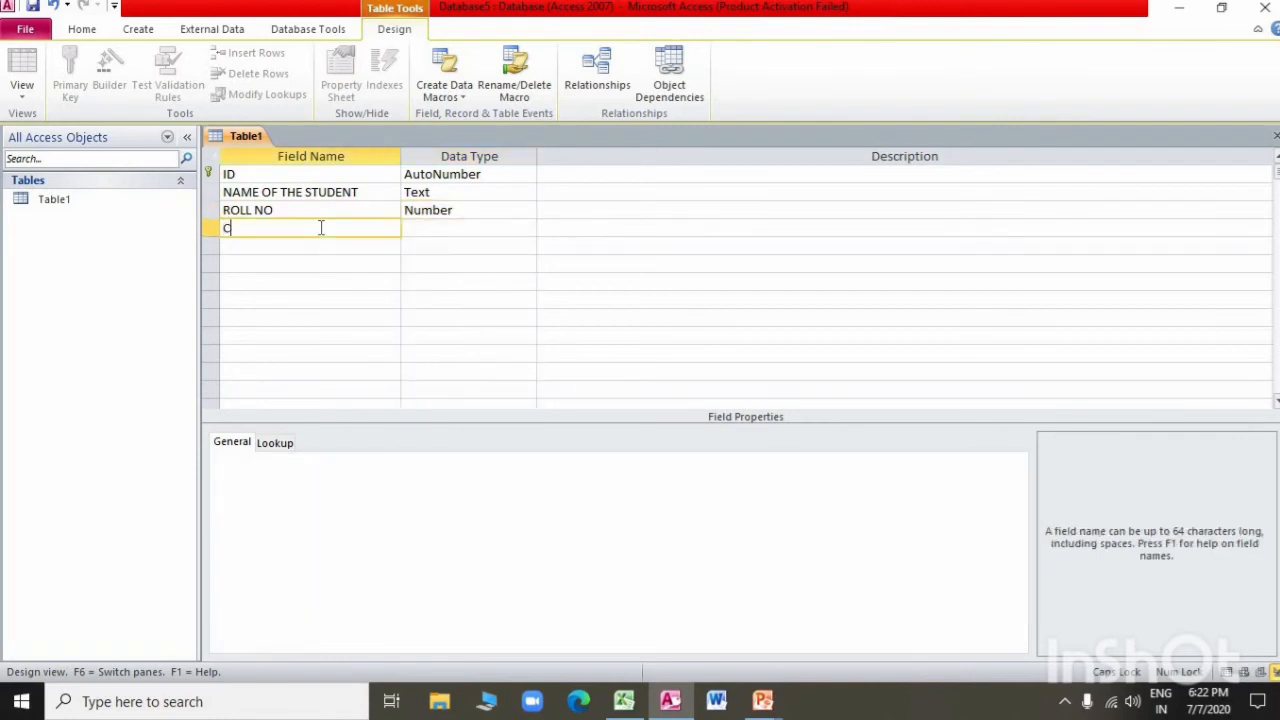
click(524, 234)
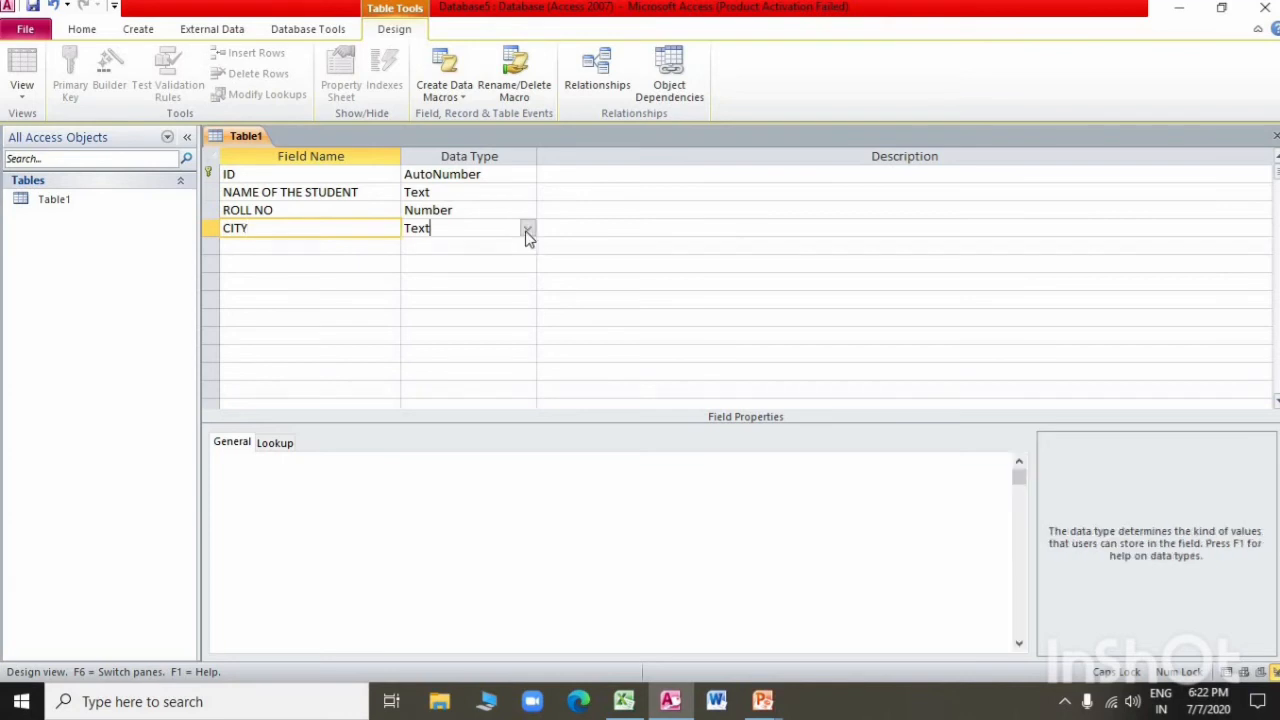
click(527, 232)
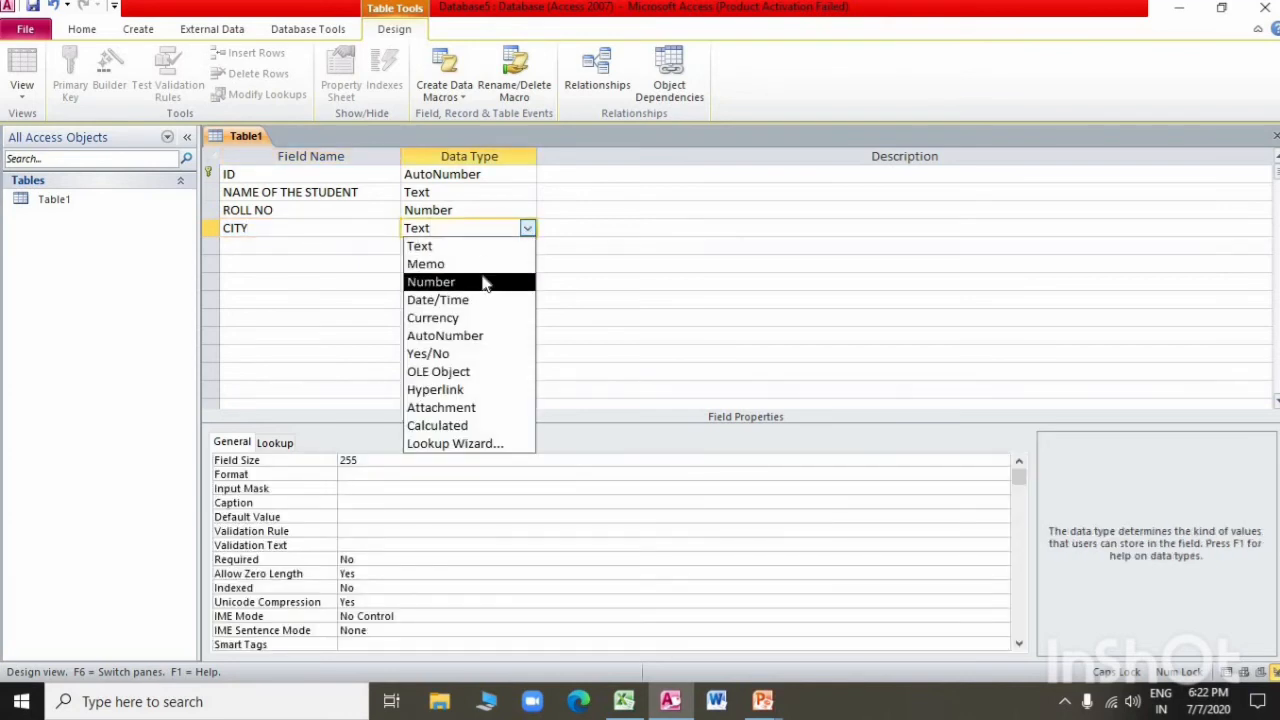
click(480, 250)
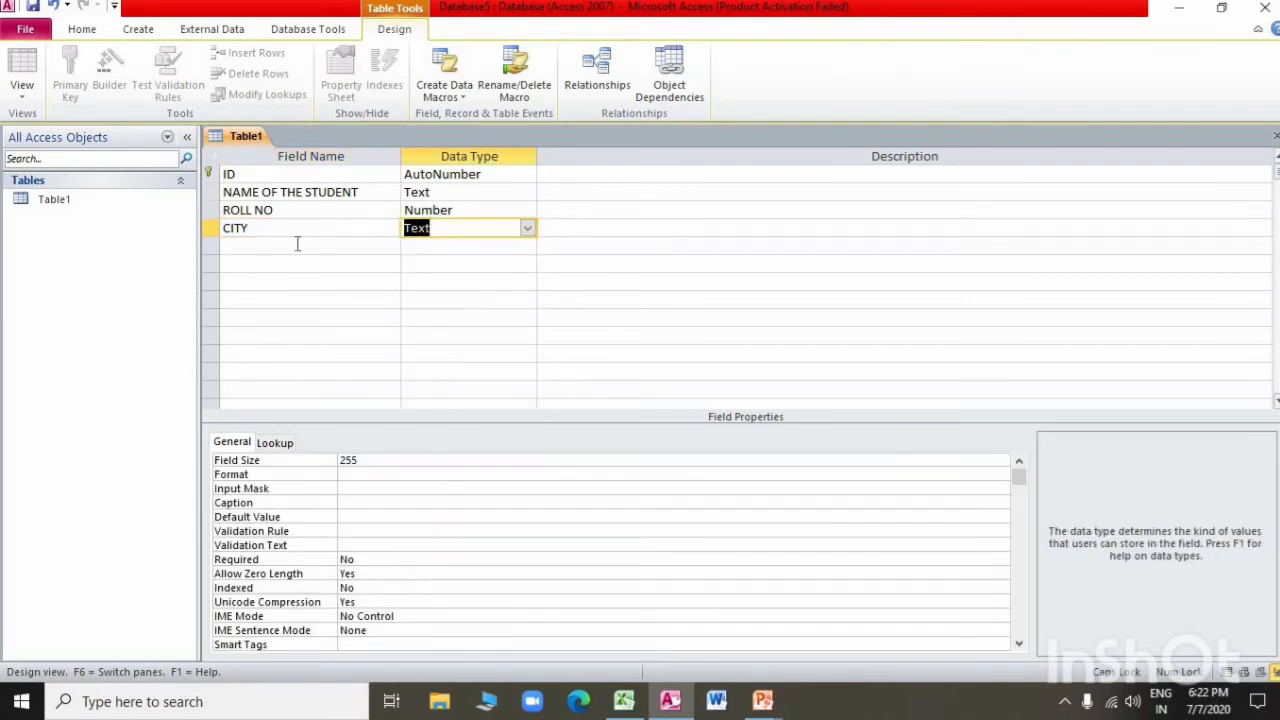
click(297, 243)
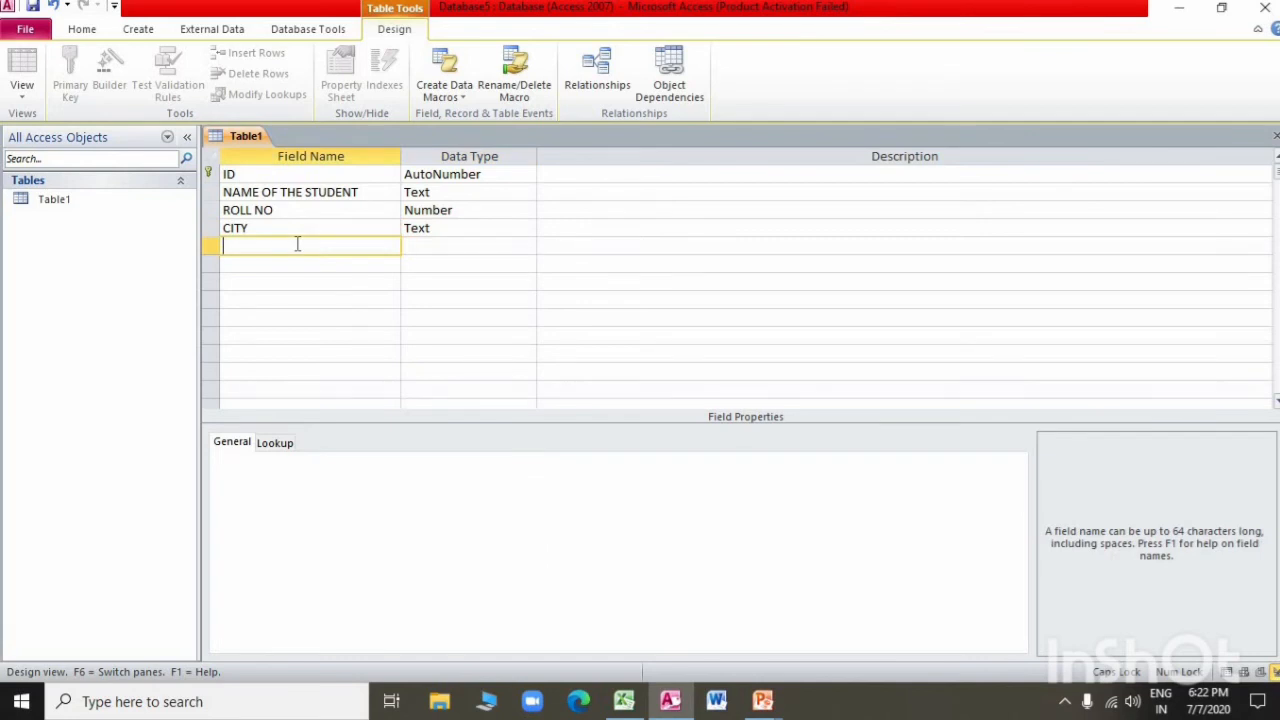
Step: Add a DATE OF BIRTH field with the Date/Time data type
text(DATE OF BIRTH)
click(430, 234)
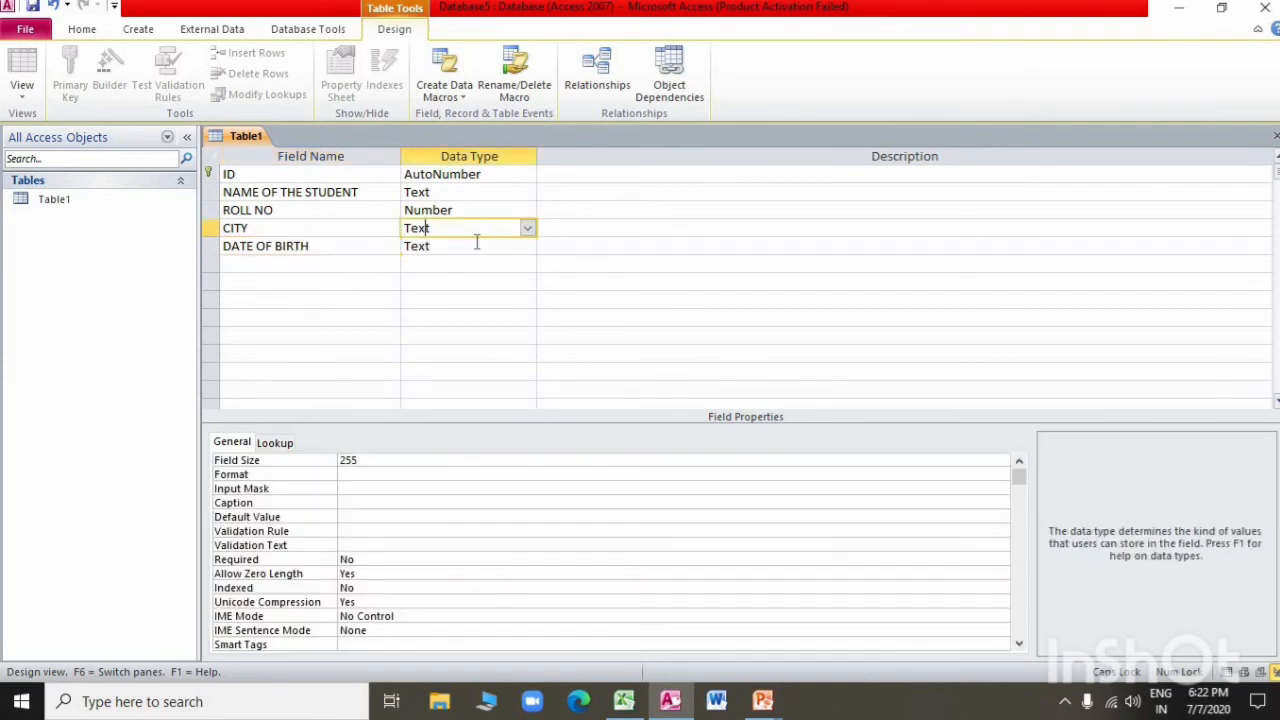
click(473, 248)
click(526, 246)
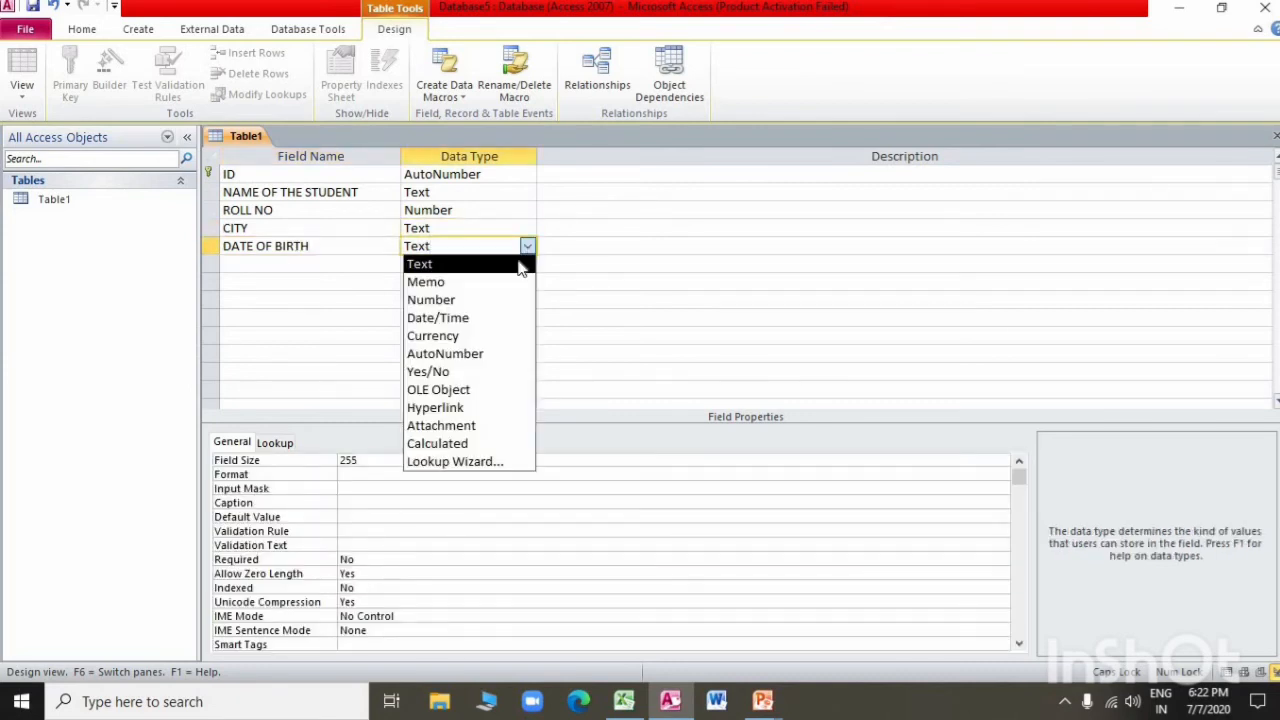
click(462, 322)
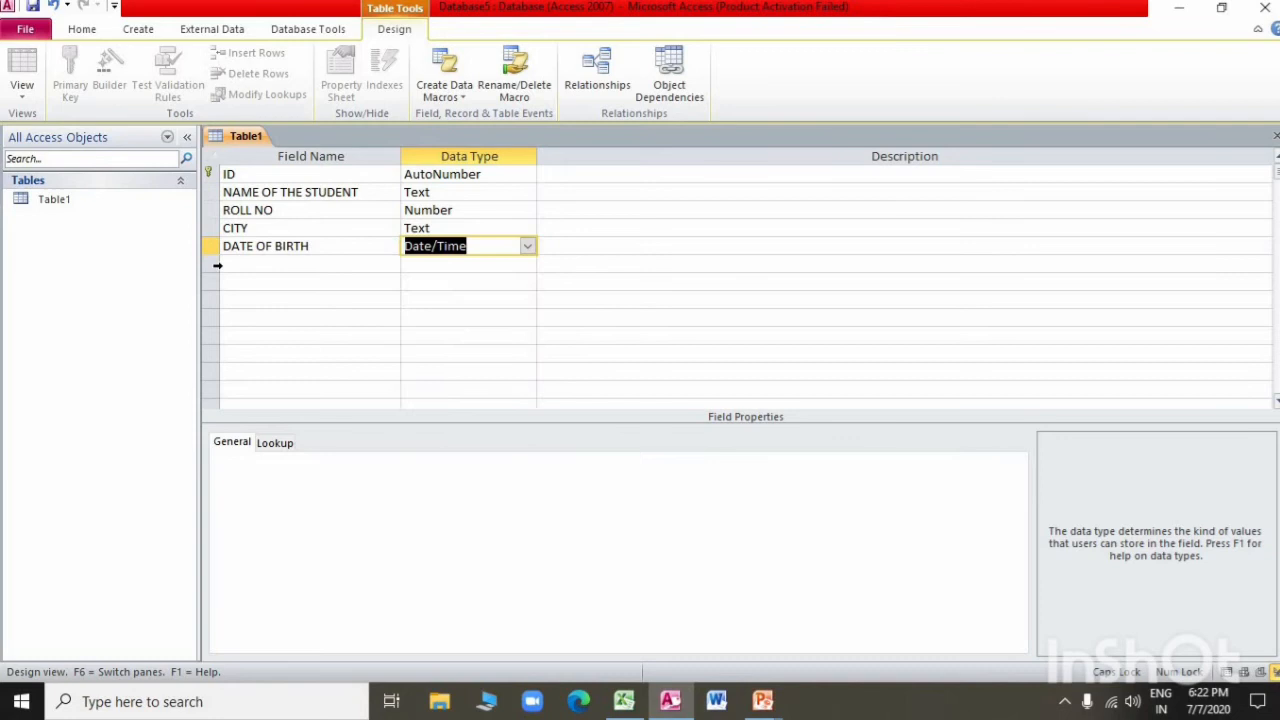
Step: Add a field first typed as MATRTIAL STATUS, rename it WILLING, and make it Yes/No
click(277, 264)
text(MA)
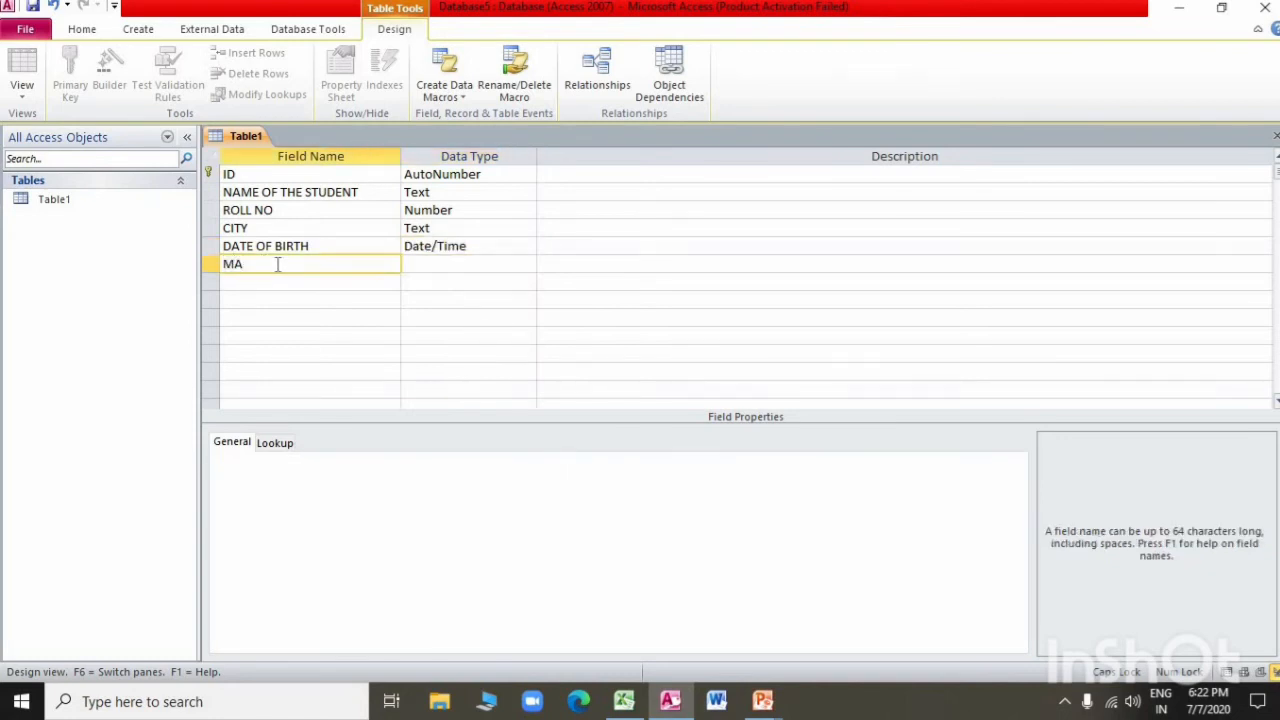
text(TRTIAL STATUS)
key(Tab)
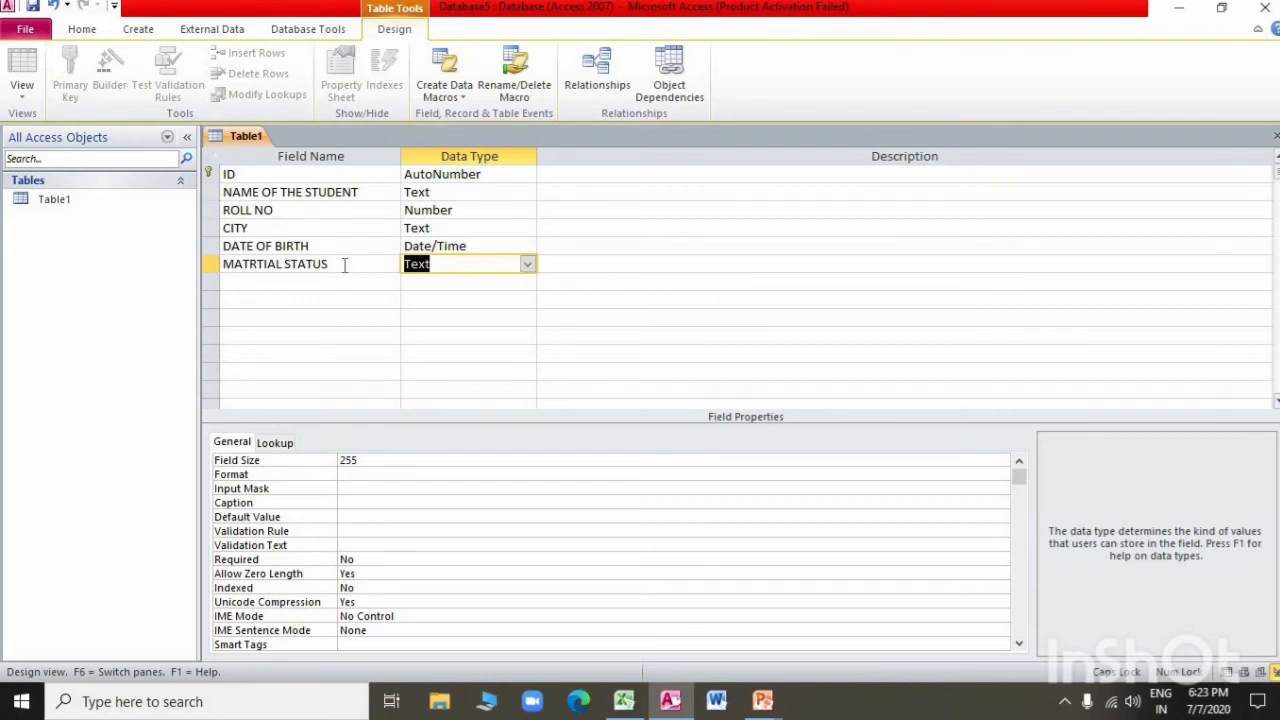
double_click(305, 264)
drag(229, 254, 232, 277)
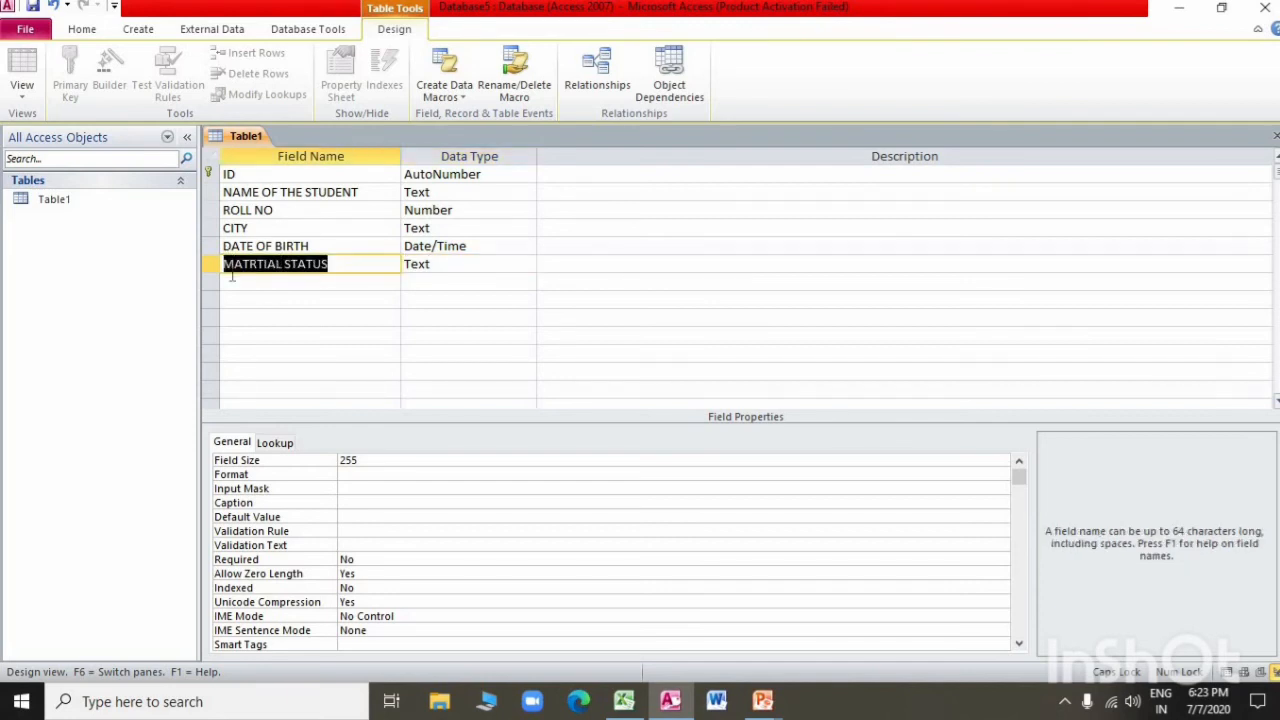
text(WILLING)
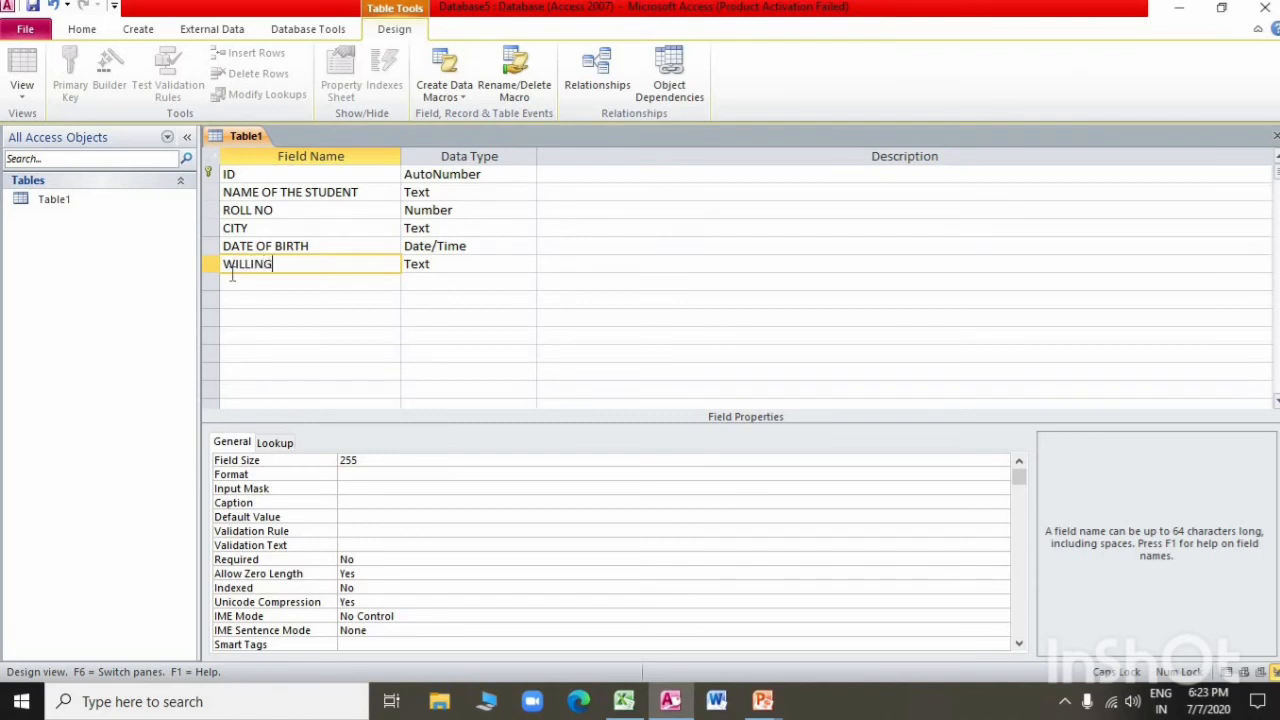
click(449, 265)
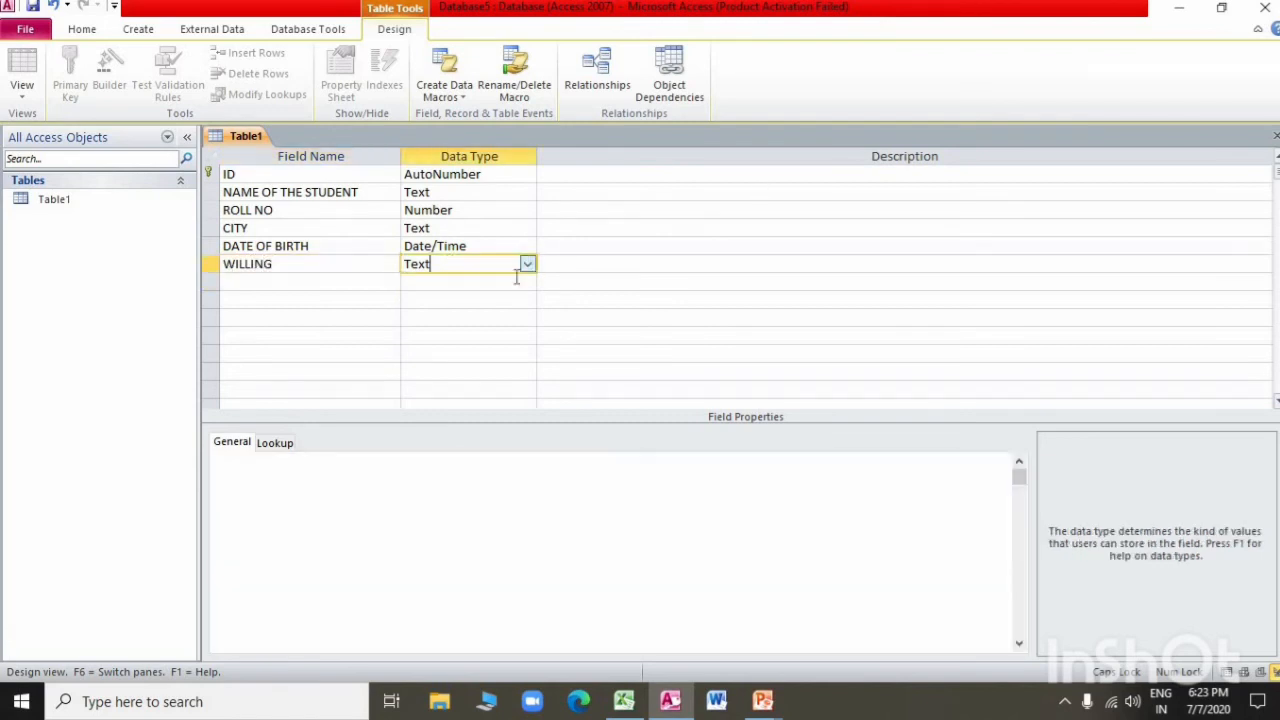
click(527, 264)
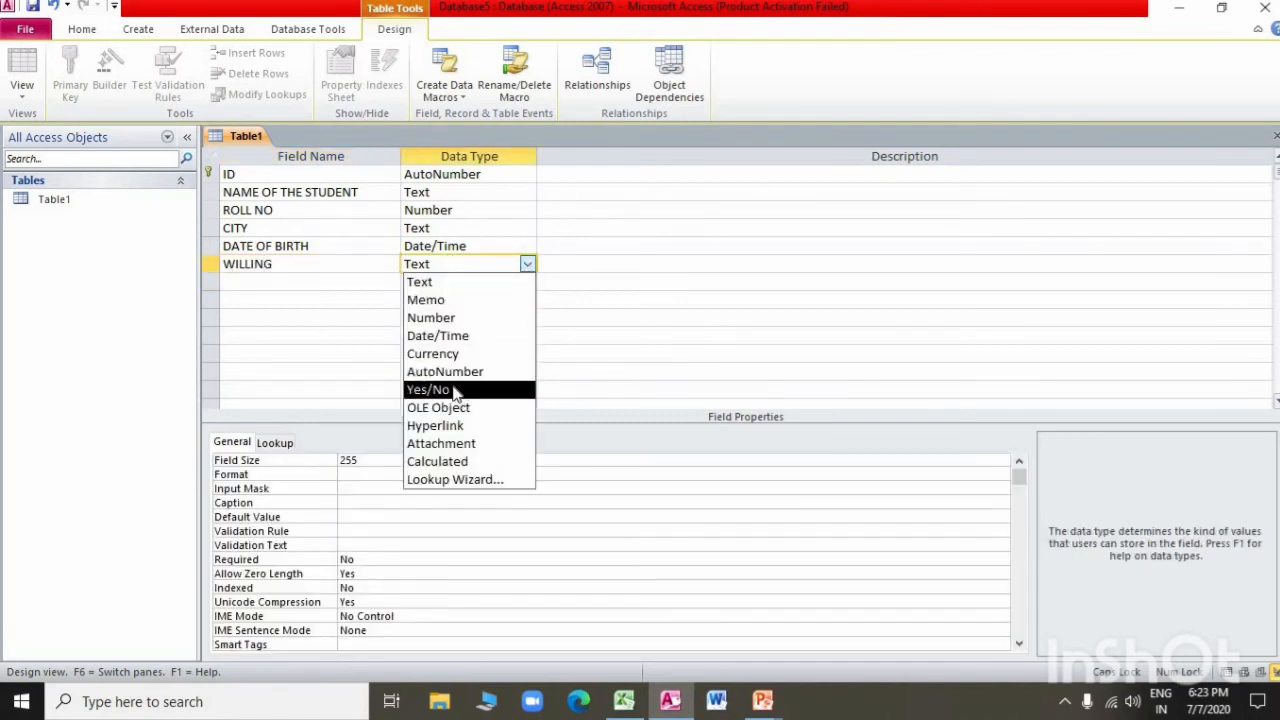
click(453, 390)
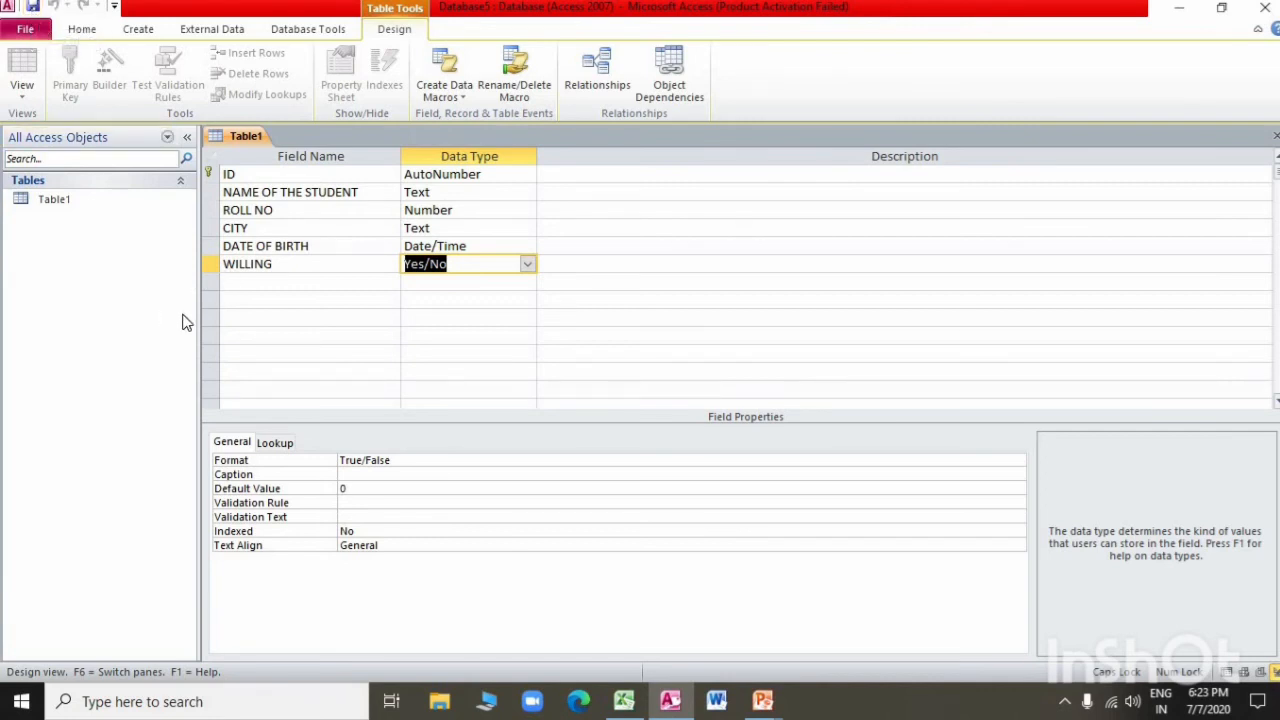
Step: Open Table1 in datasheet and widen the student name column to fit its header
click(78, 208)
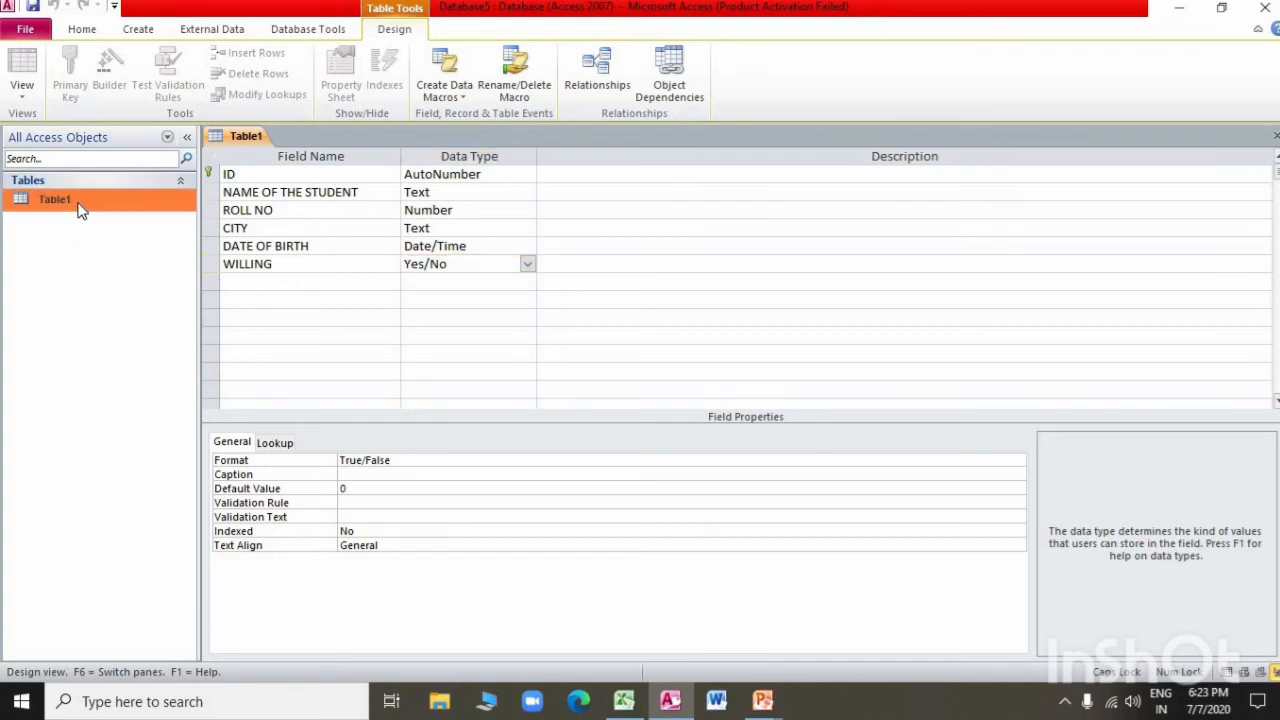
double_click(81, 208)
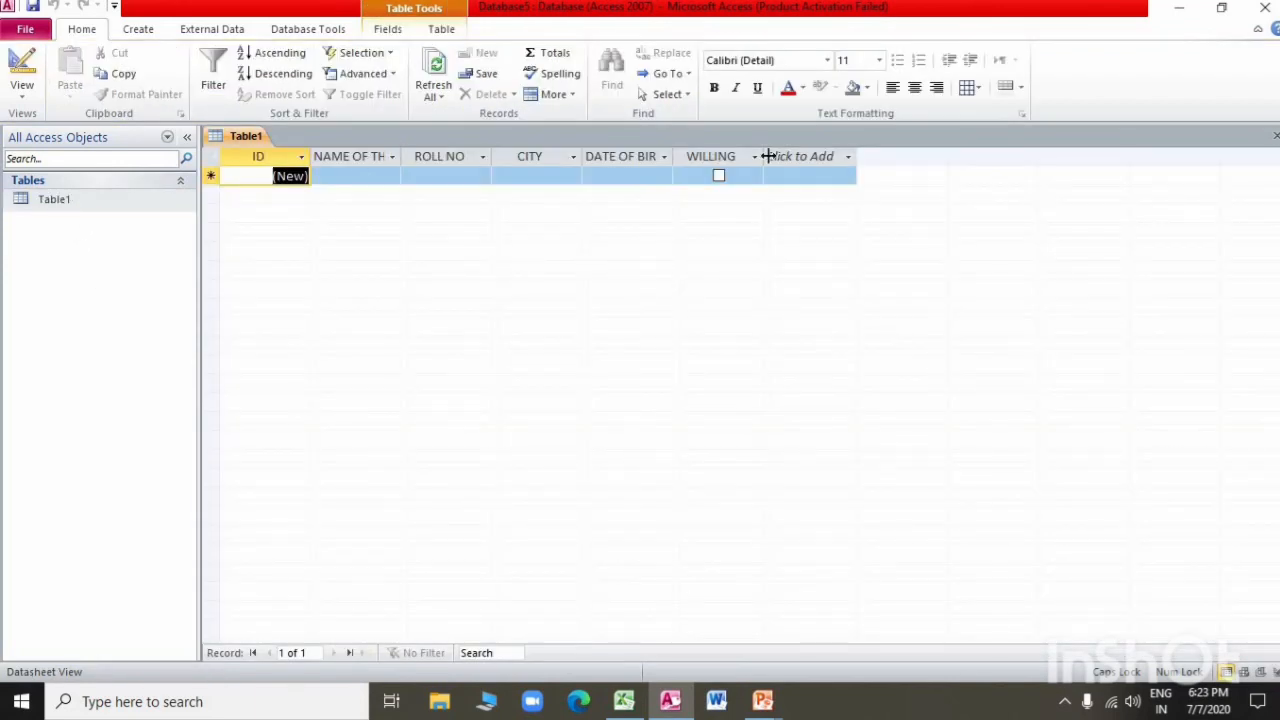
click(358, 176)
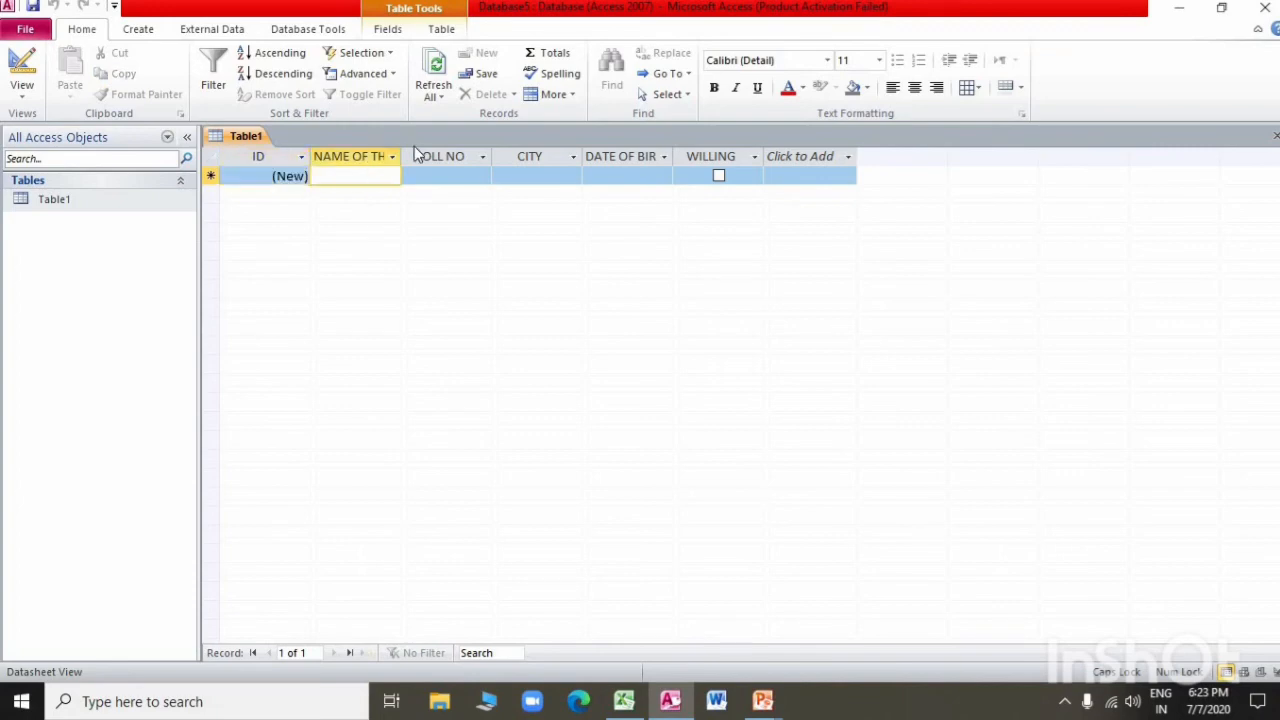
drag(402, 149, 458, 157)
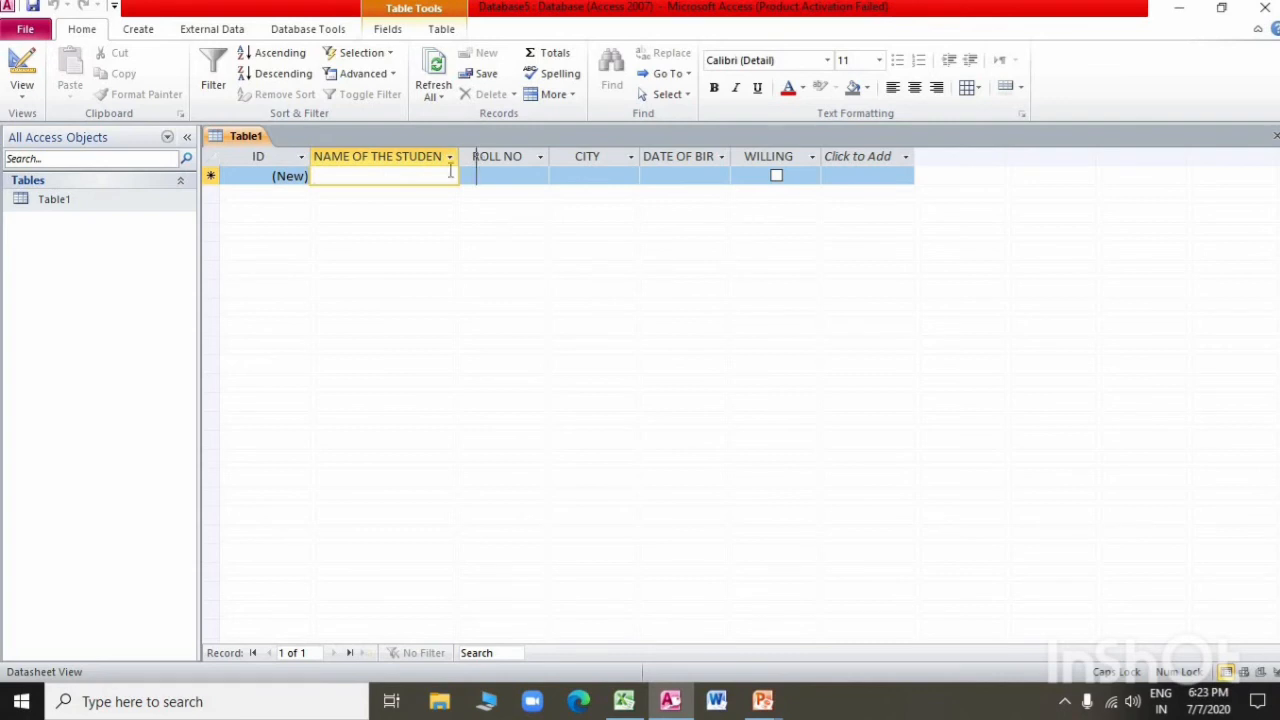
double_click(458, 157)
Step: Enter the student's name, roll no 1 and city MALERKOTLA in record 1
text(RA)
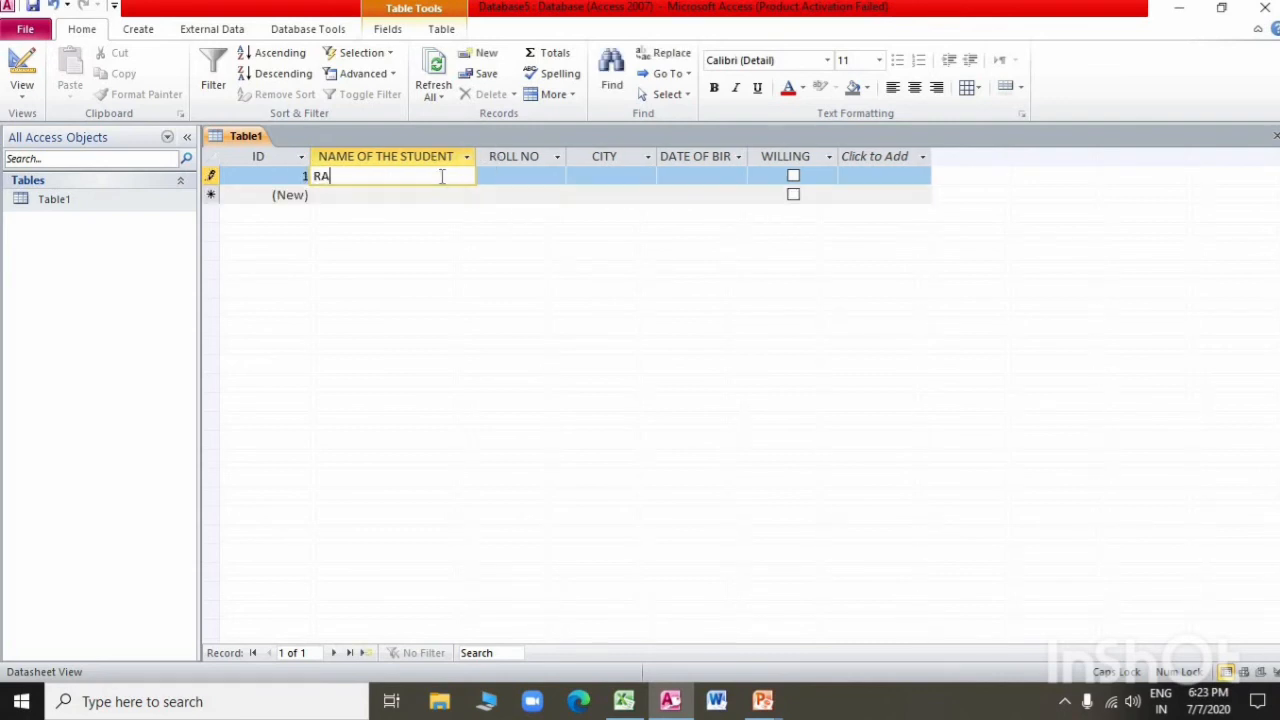
text(MAN)
key(Tab)
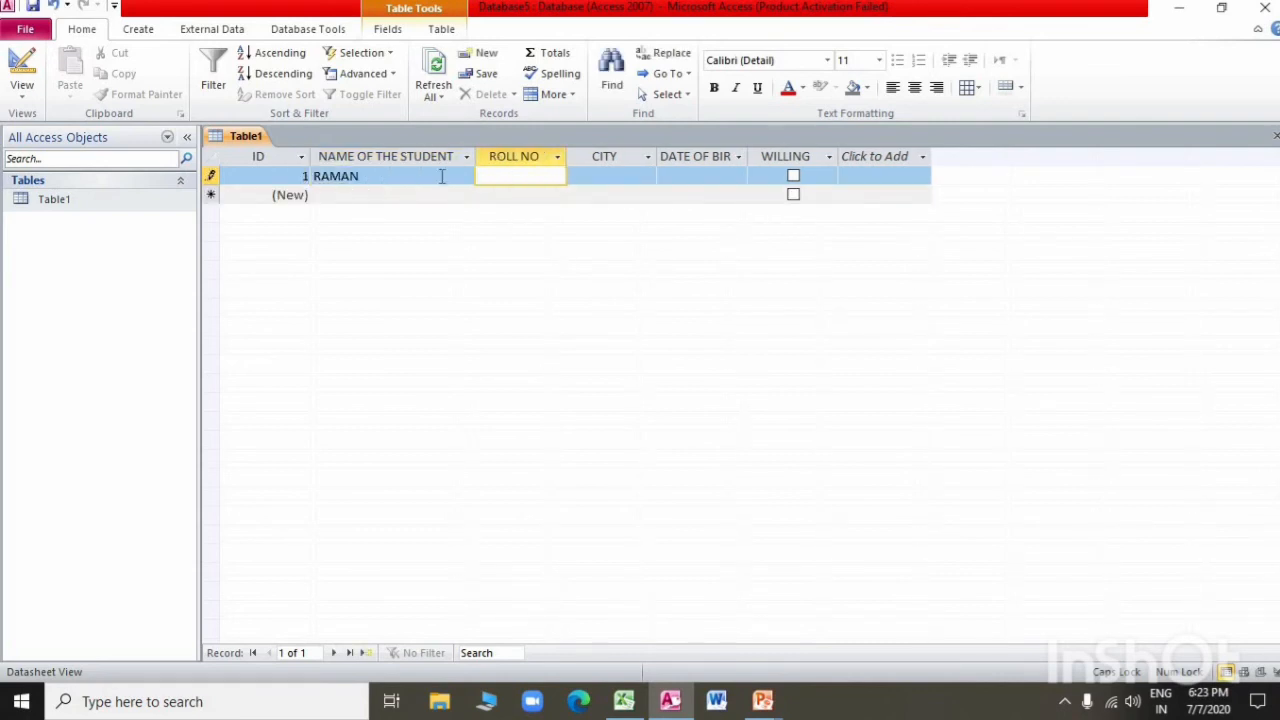
text(1)
key(Tab)
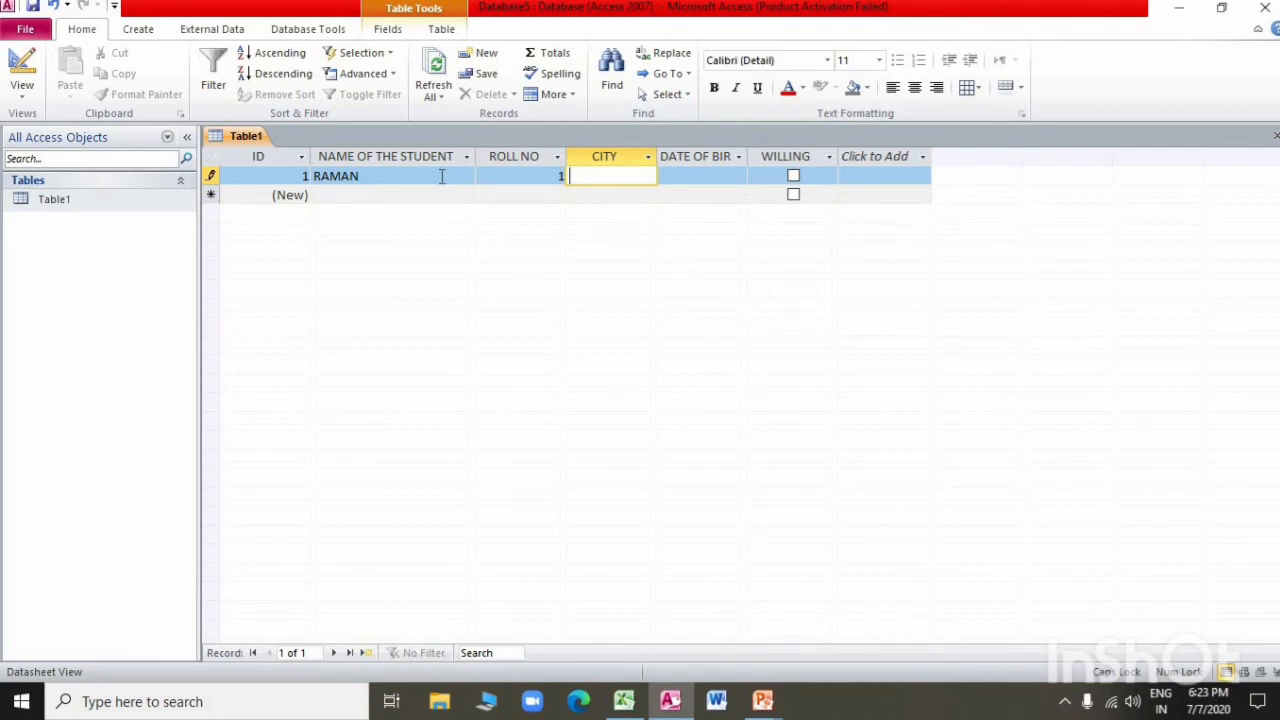
text(MALERKOTLA)
key(Tab)
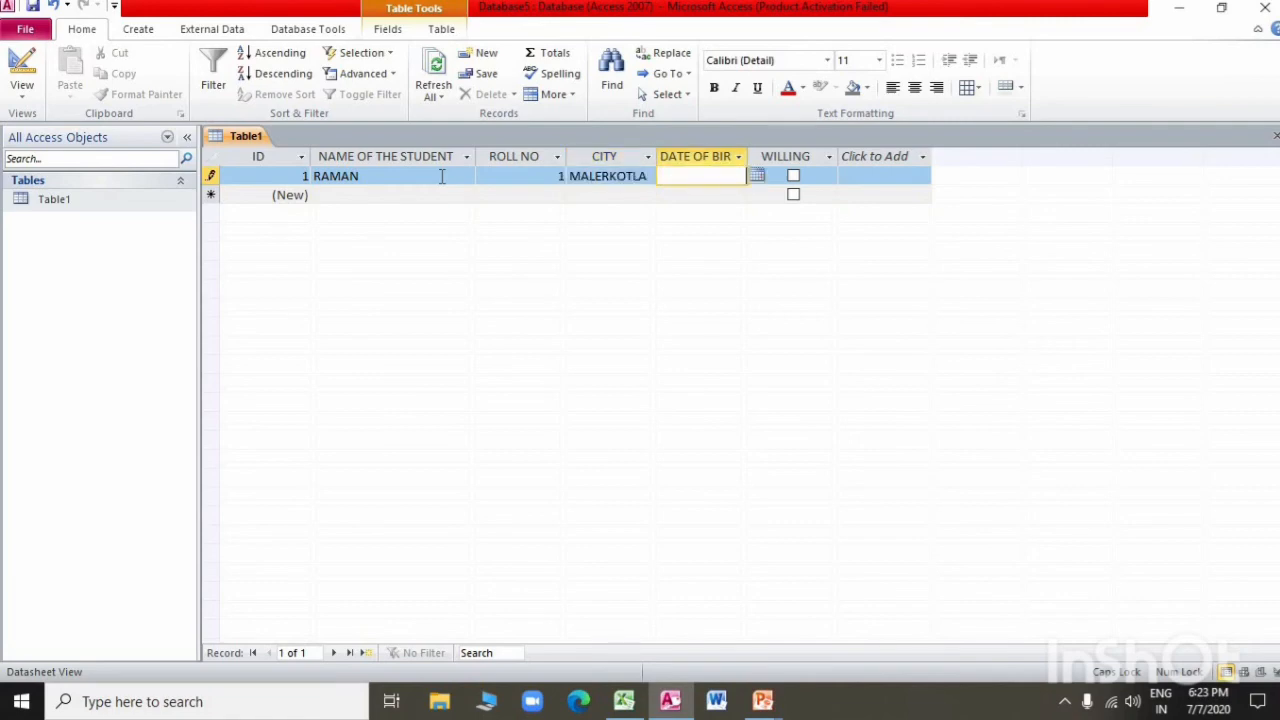
Step: Set the date of birth to 02/12/1996 and tick WILLING
click(757, 178)
click(712, 177)
text(02)
text(/12/)
text(1966)
key(BackSpace)
key(BackSpace)
text(96)
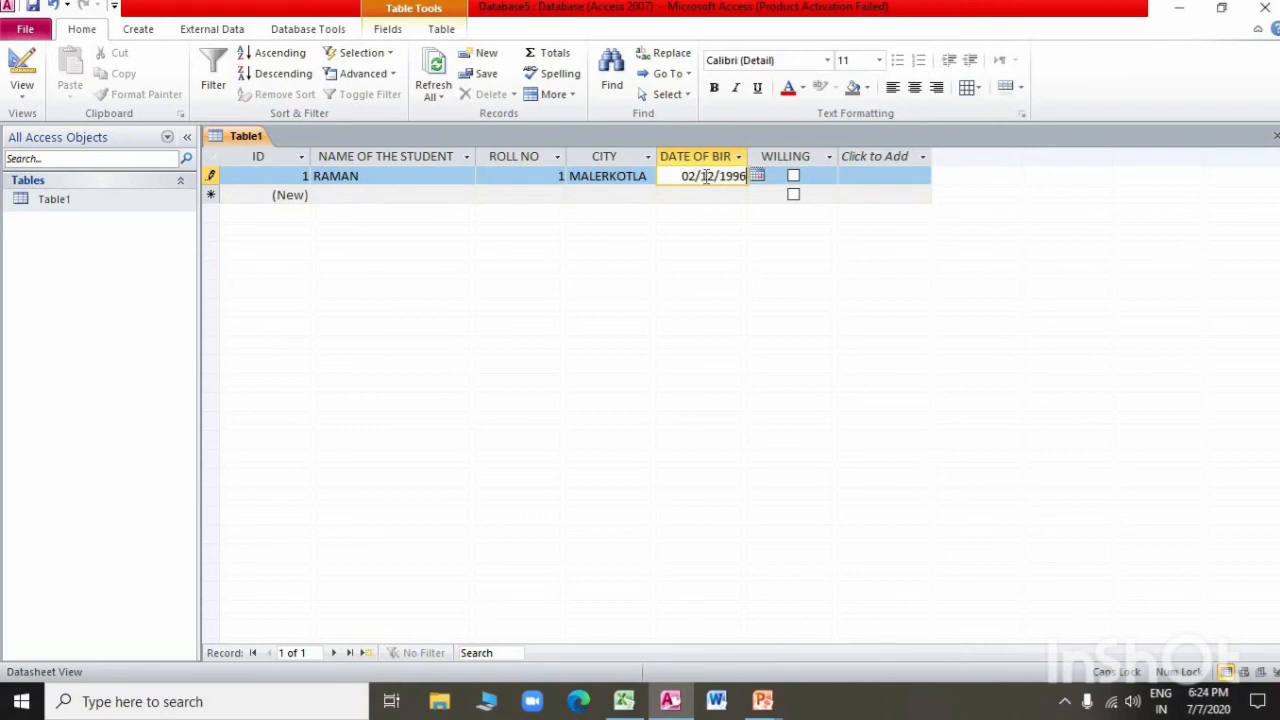
click(793, 179)
click(793, 178)
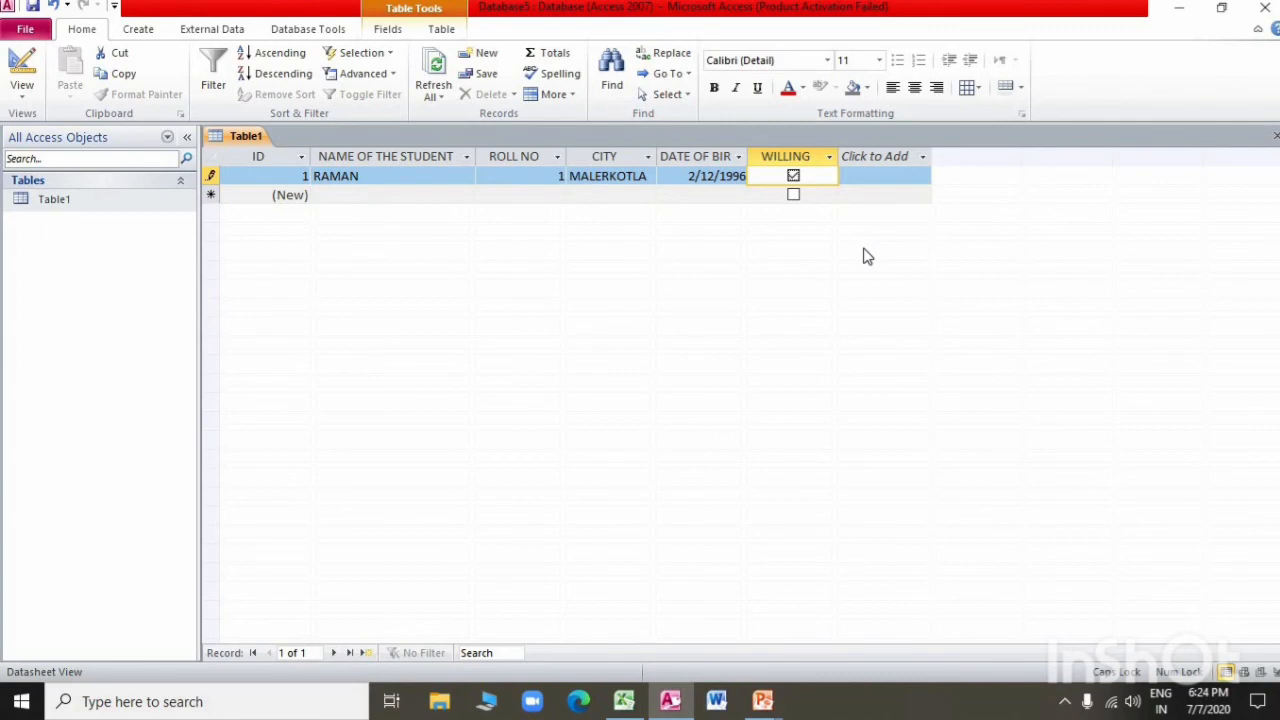
key(alt+Tab)
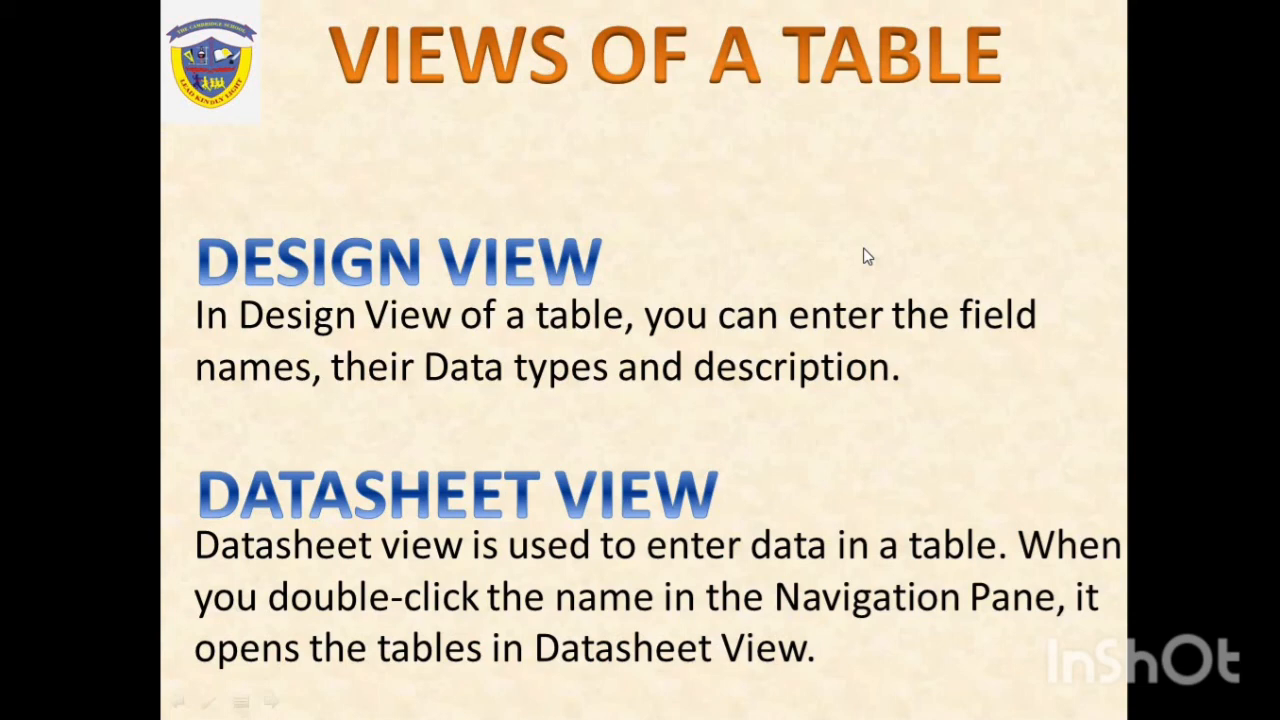
key(alt+Tab)
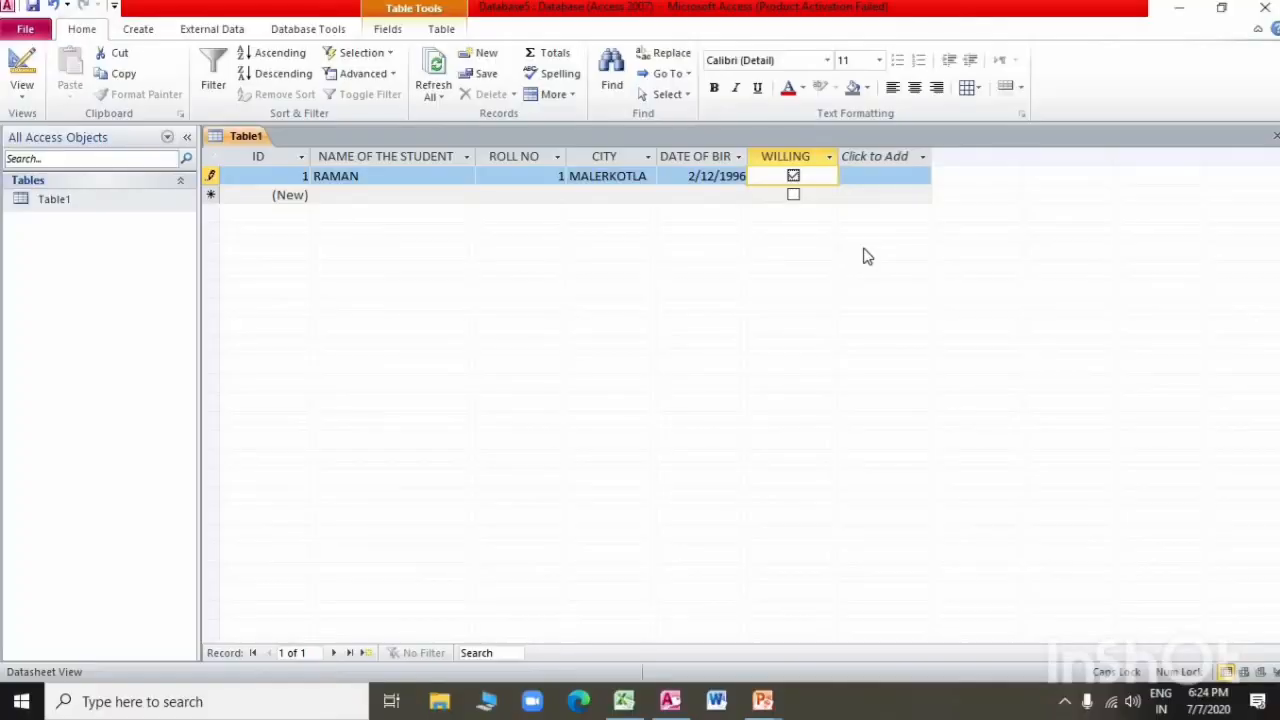
Step: Dismiss the navigation pane options and keep Table1 in Datasheet View
right_click(67, 224)
mouse_move(110, 274)
click(120, 447)
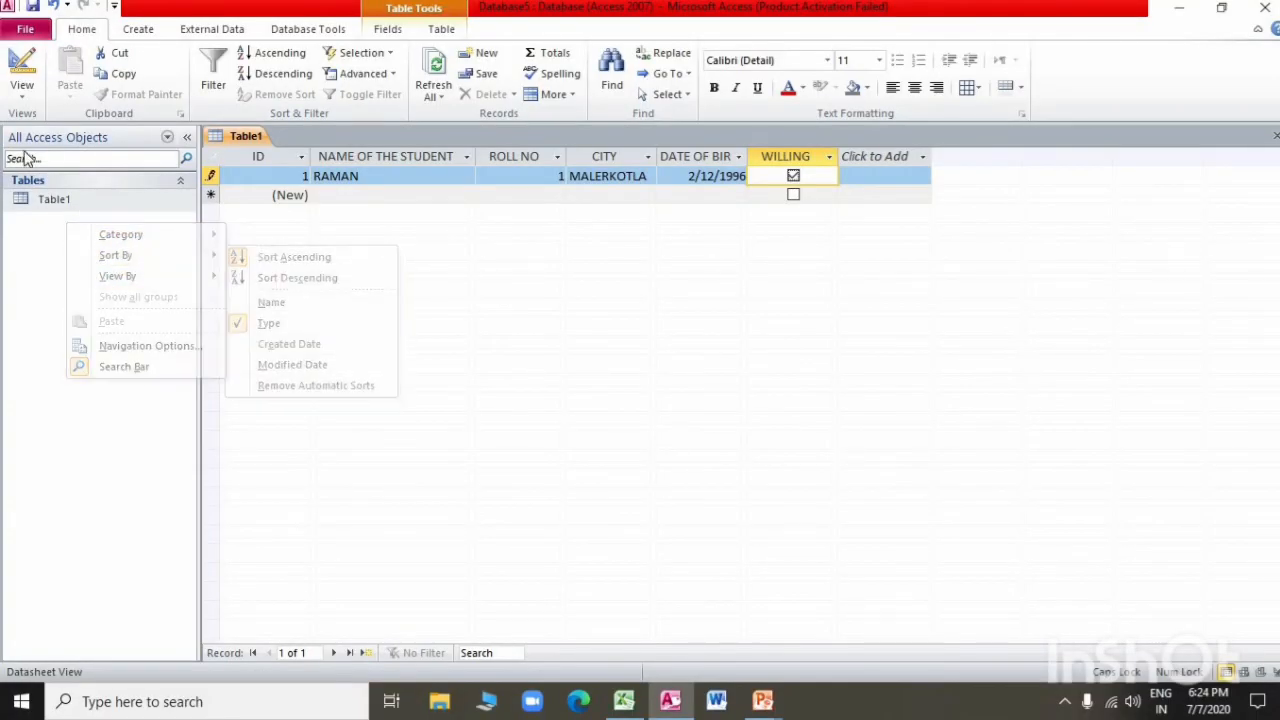
click(22, 95)
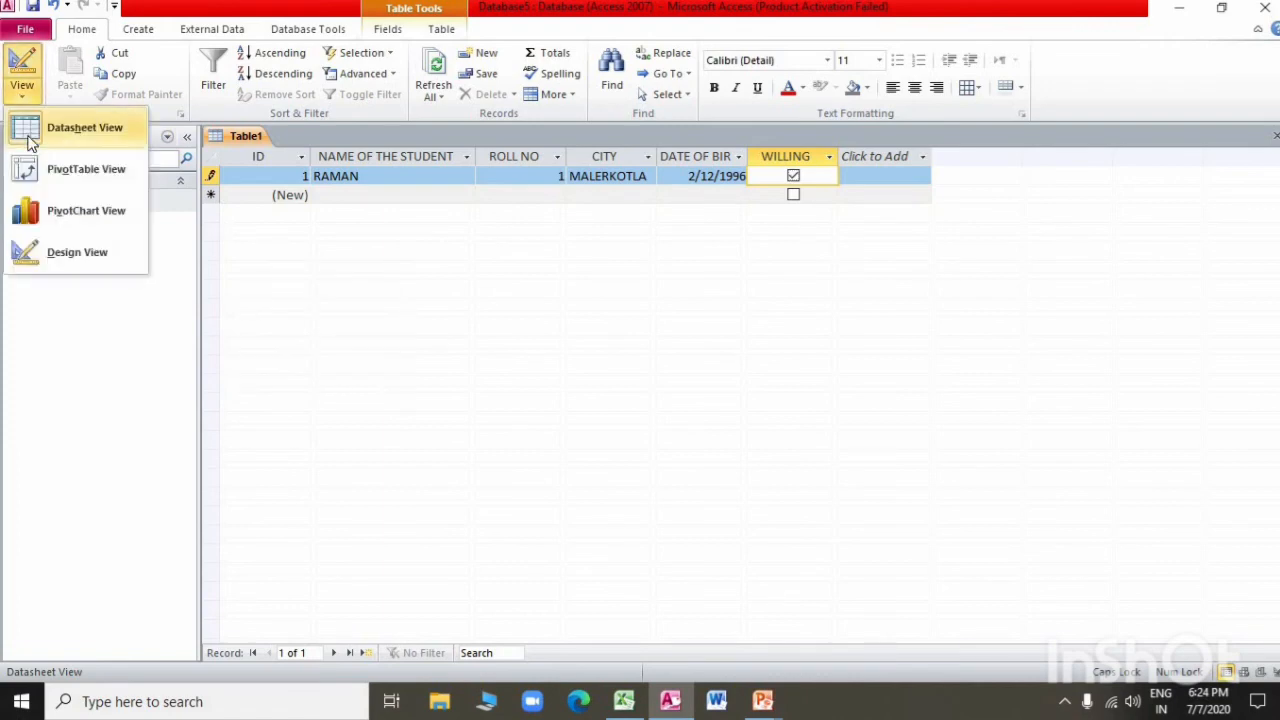
click(47, 133)
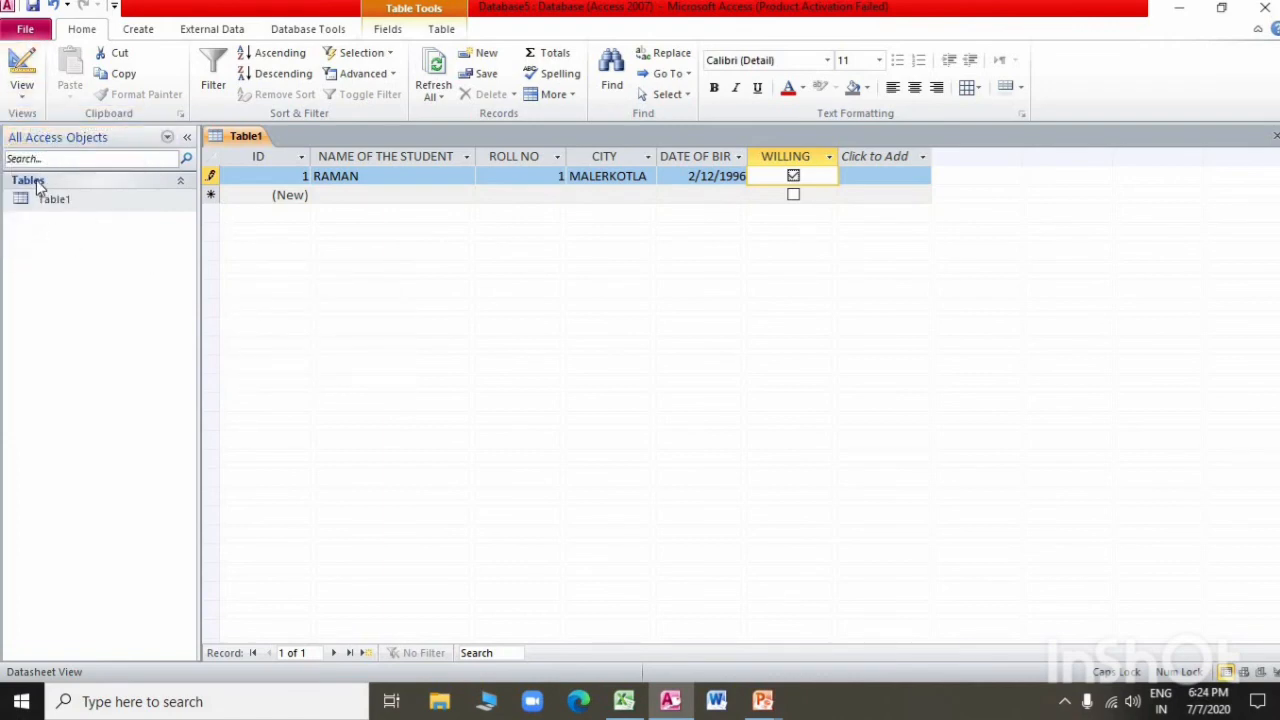
Step: Create a new blank table, Table2, and keep it in Datasheet View
click(130, 33)
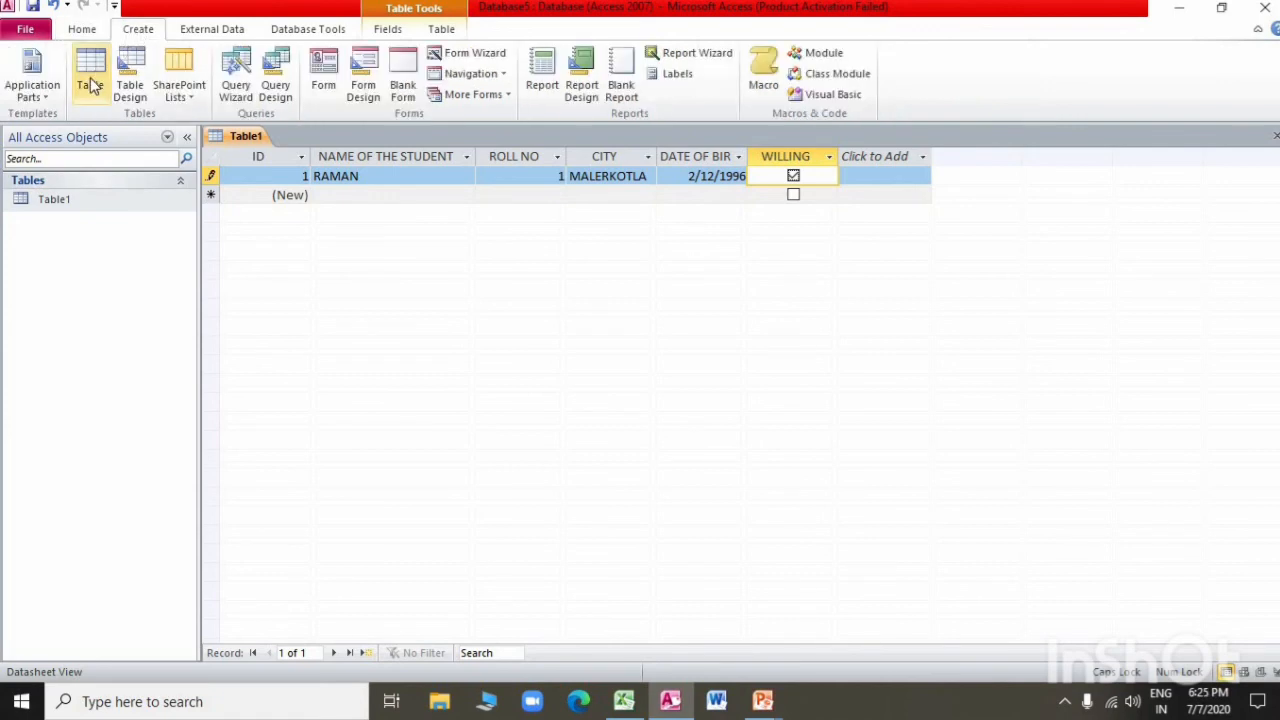
click(90, 80)
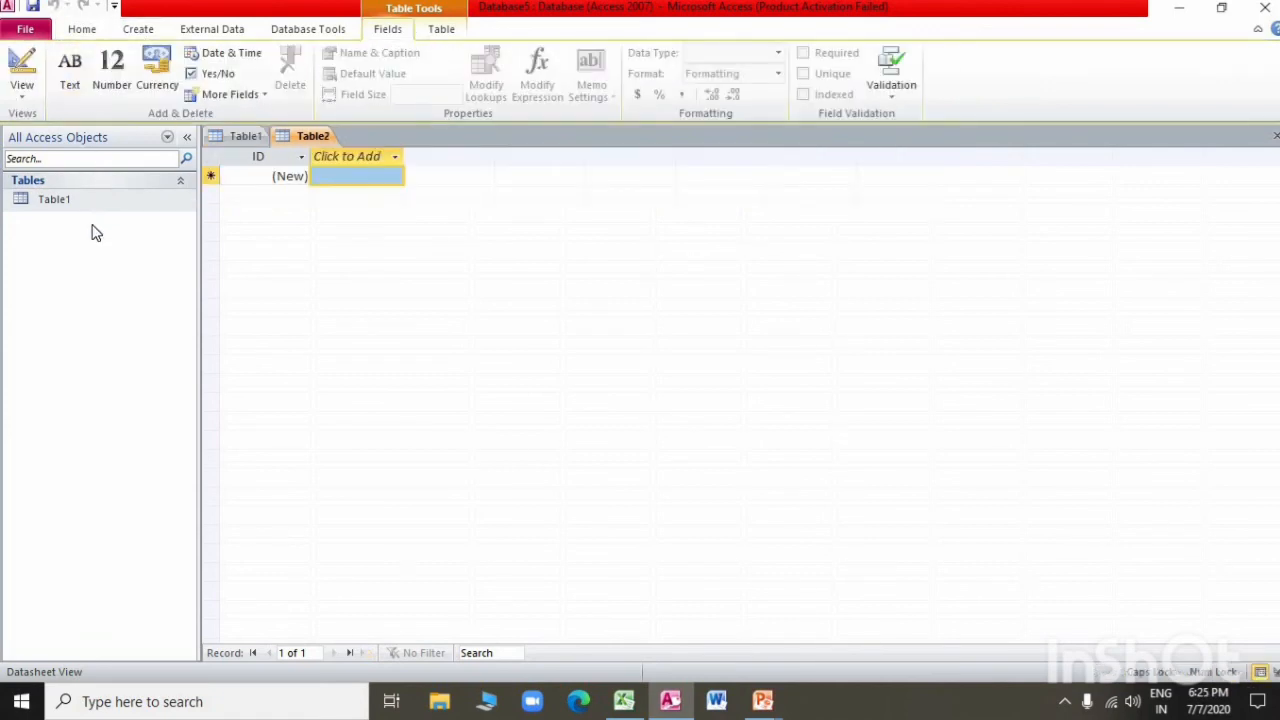
click(22, 88)
click(50, 130)
Step: Add a Text field headed NAME OF STU, dismissing the reserved-word warning
click(372, 157)
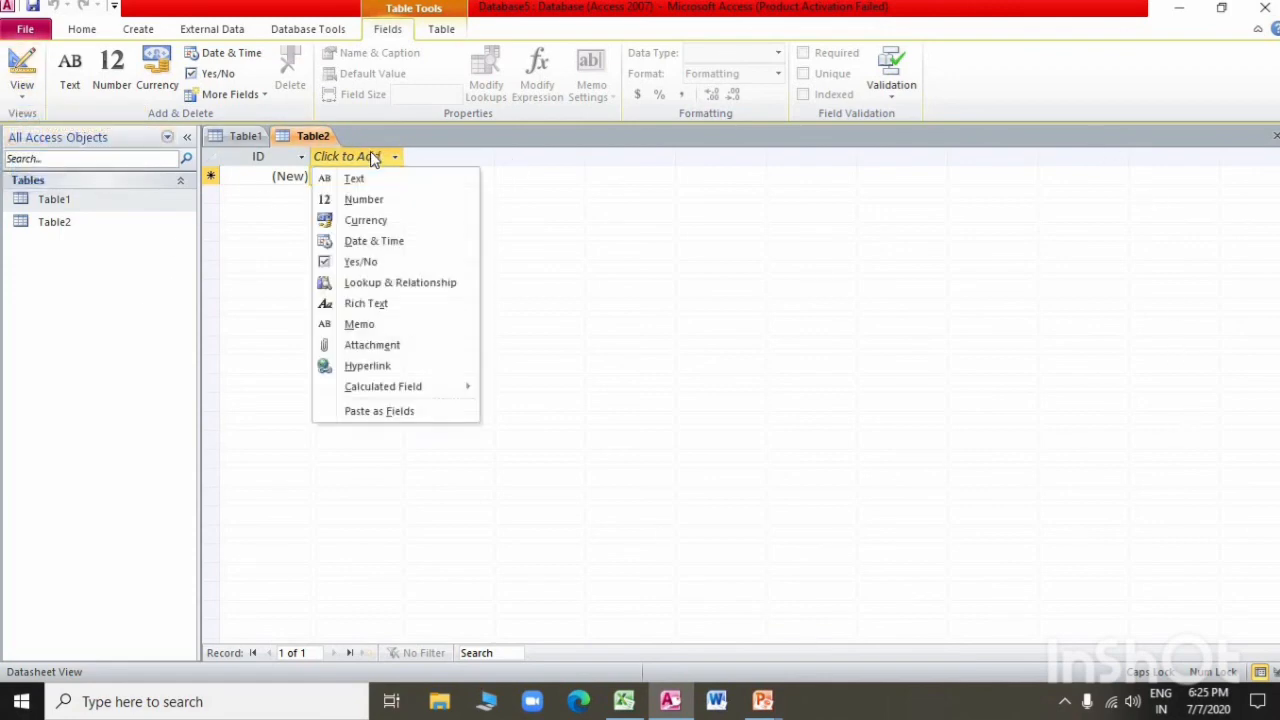
click(371, 178)
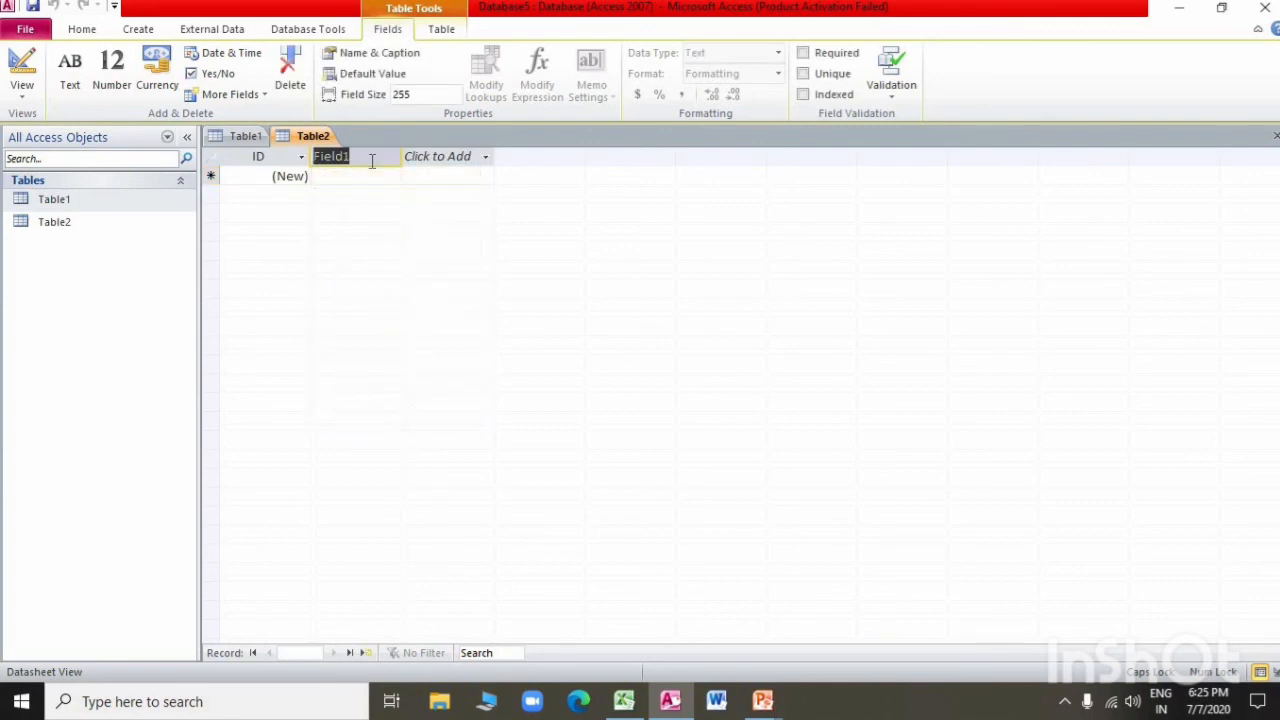
text(n)
key(BackSpace)
text(NAME)
click(444, 160)
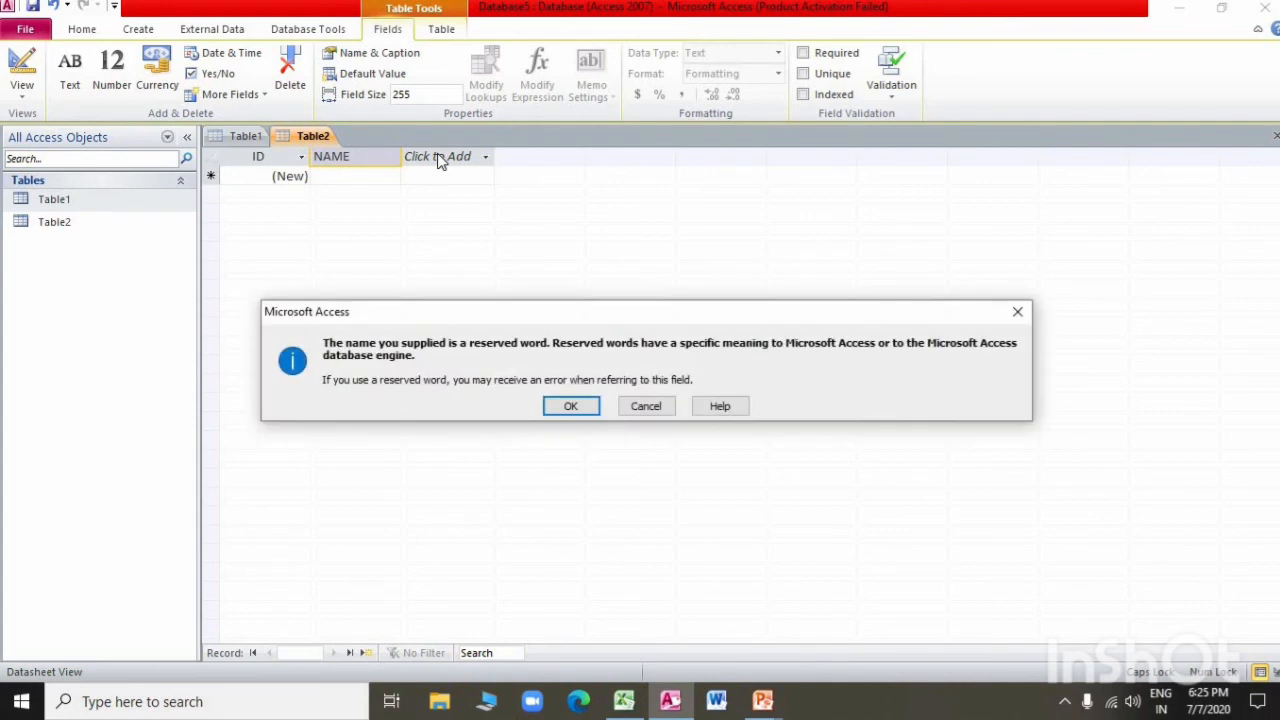
click(650, 407)
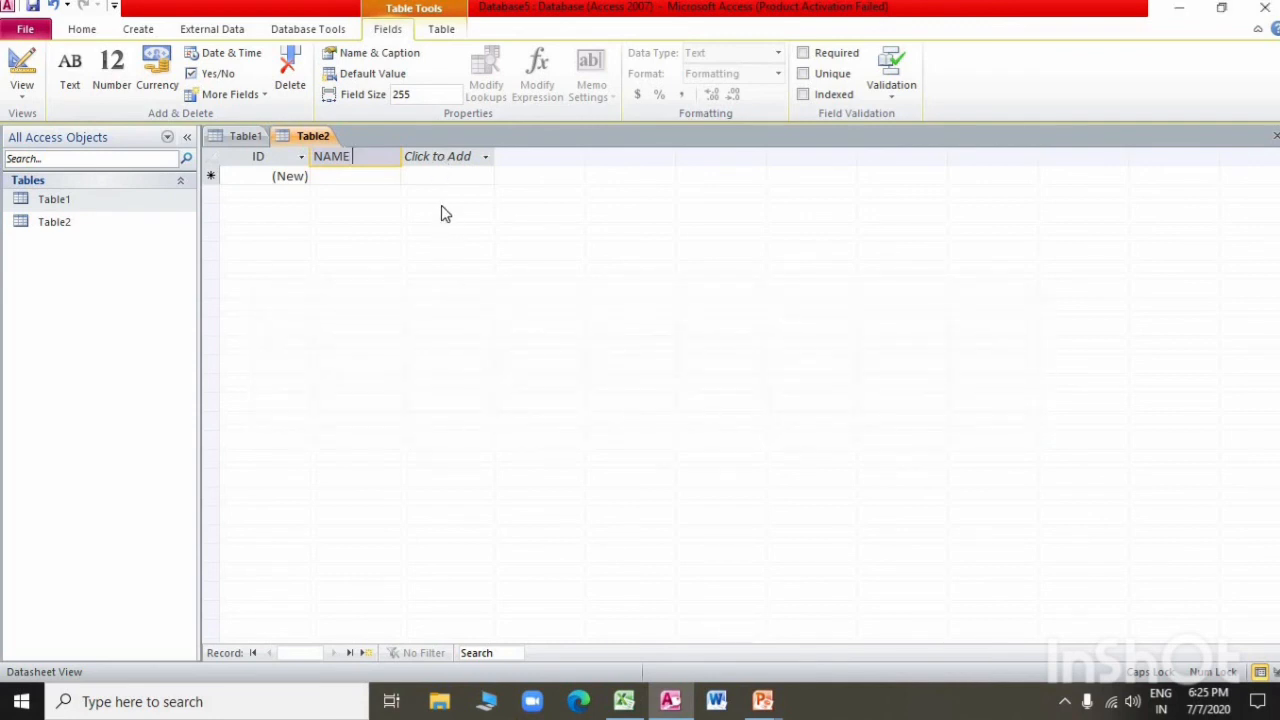
text(OF STU)
Step: Add a Number field named ROLL NO to Table2
click(444, 158)
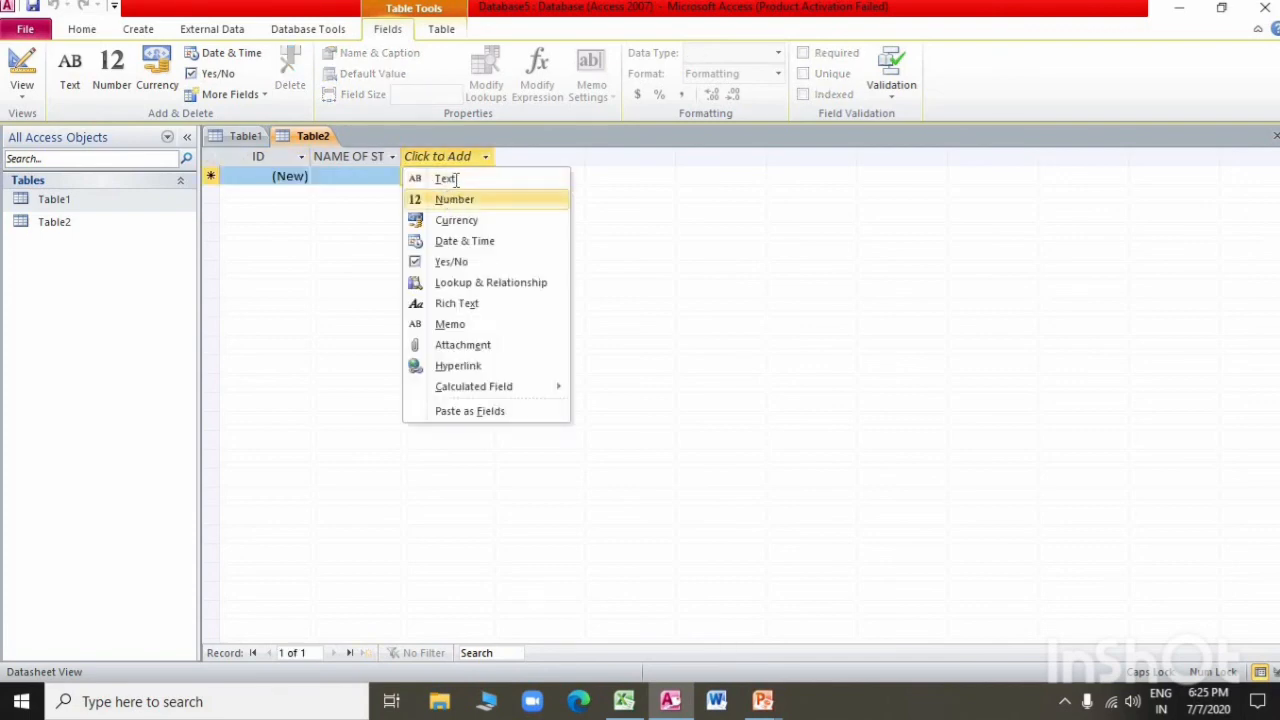
click(454, 199)
text(ROLL NO)
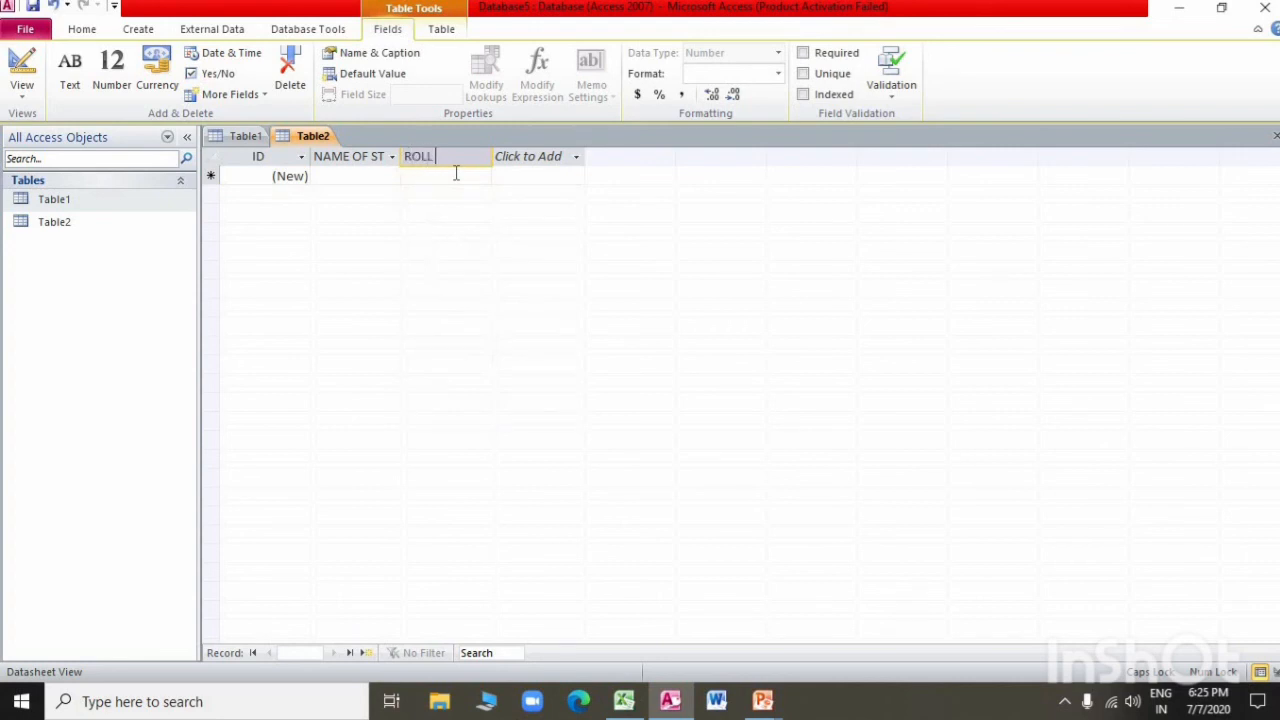
Step: Add a Date/Time field named DATE OF BIRTH
click(560, 157)
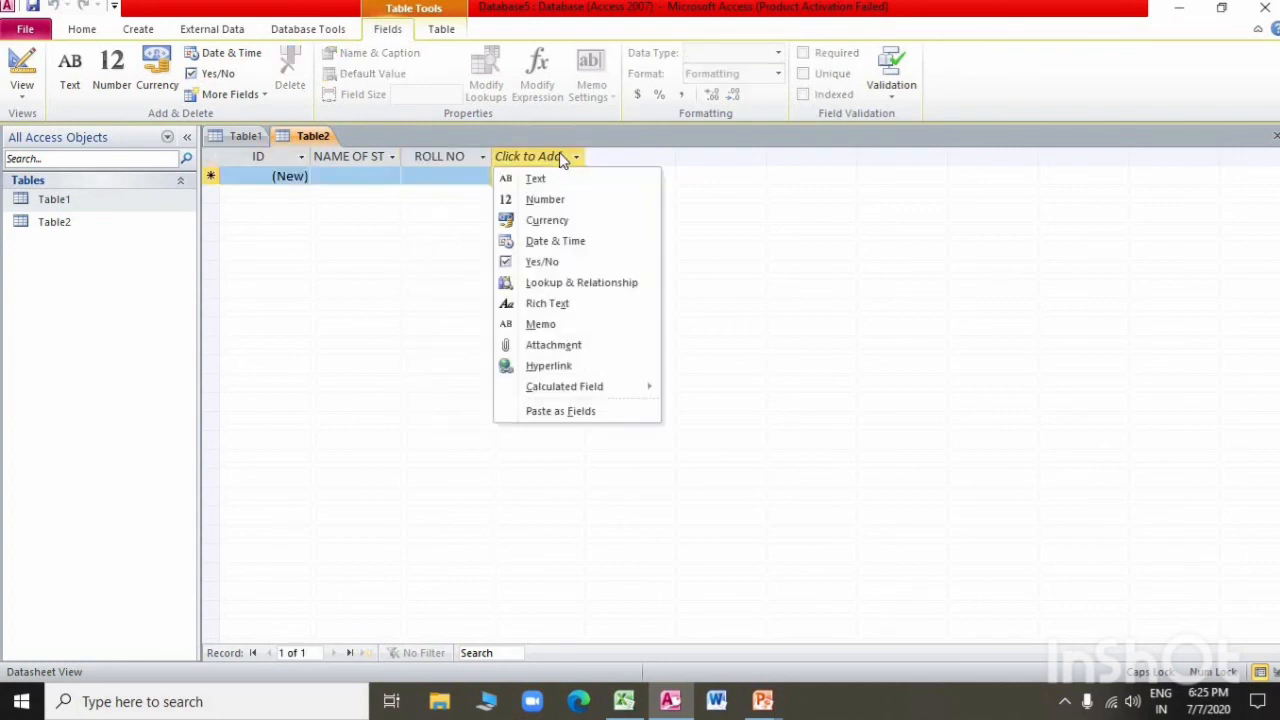
click(556, 242)
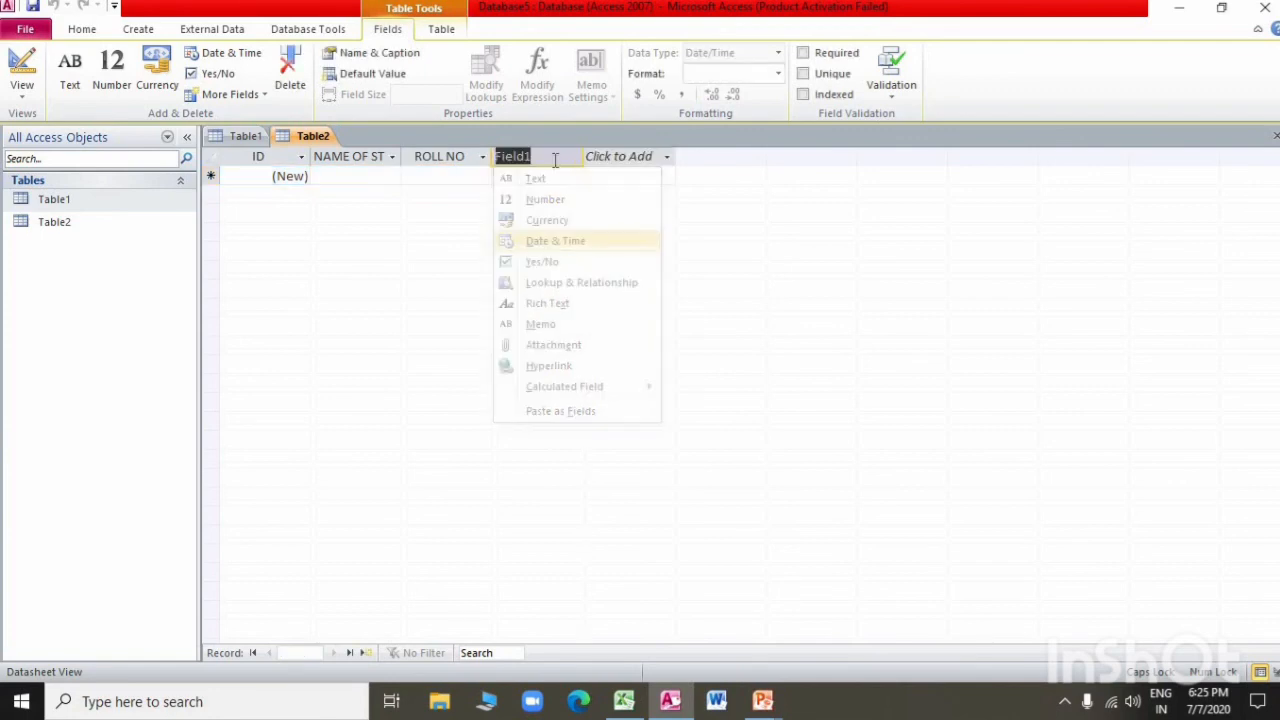
text(DTE)
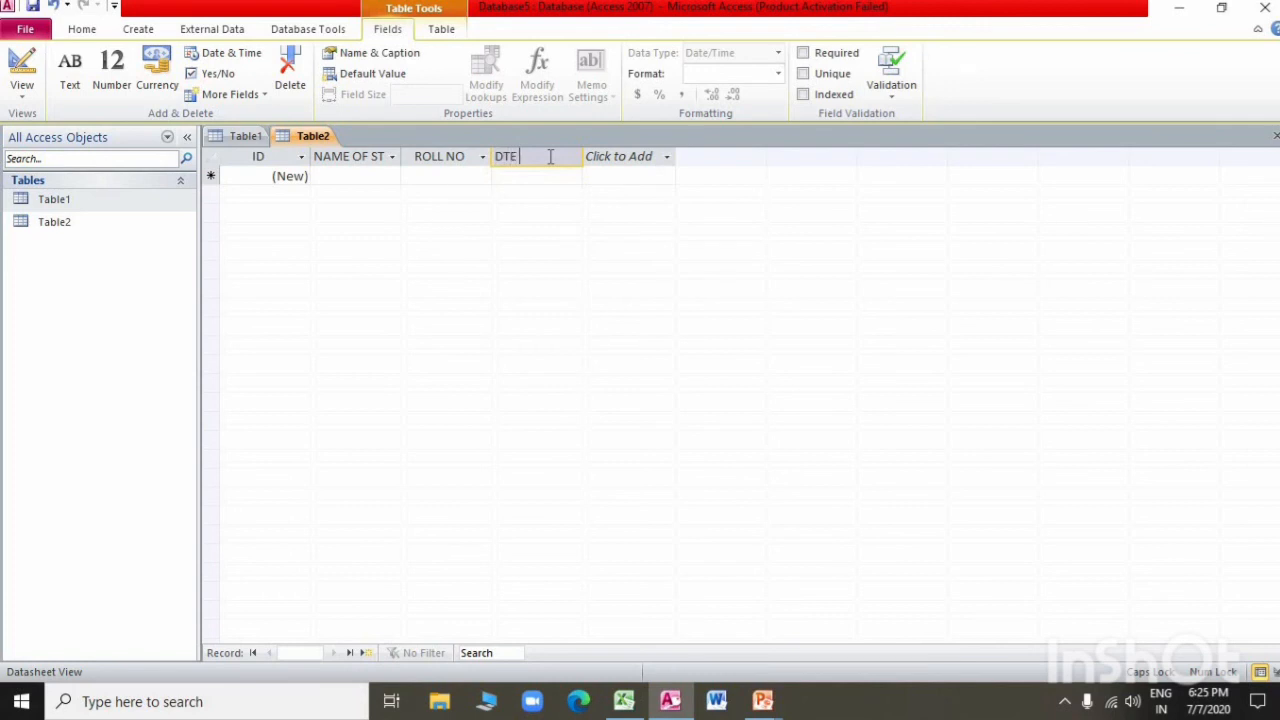
key(BackSpace)
key(BackSpace)
text(ATE OF BIRTH)
Step: Start Table2's first record with the placeholder name 'DFSDF' and roll no 5
click(505, 242)
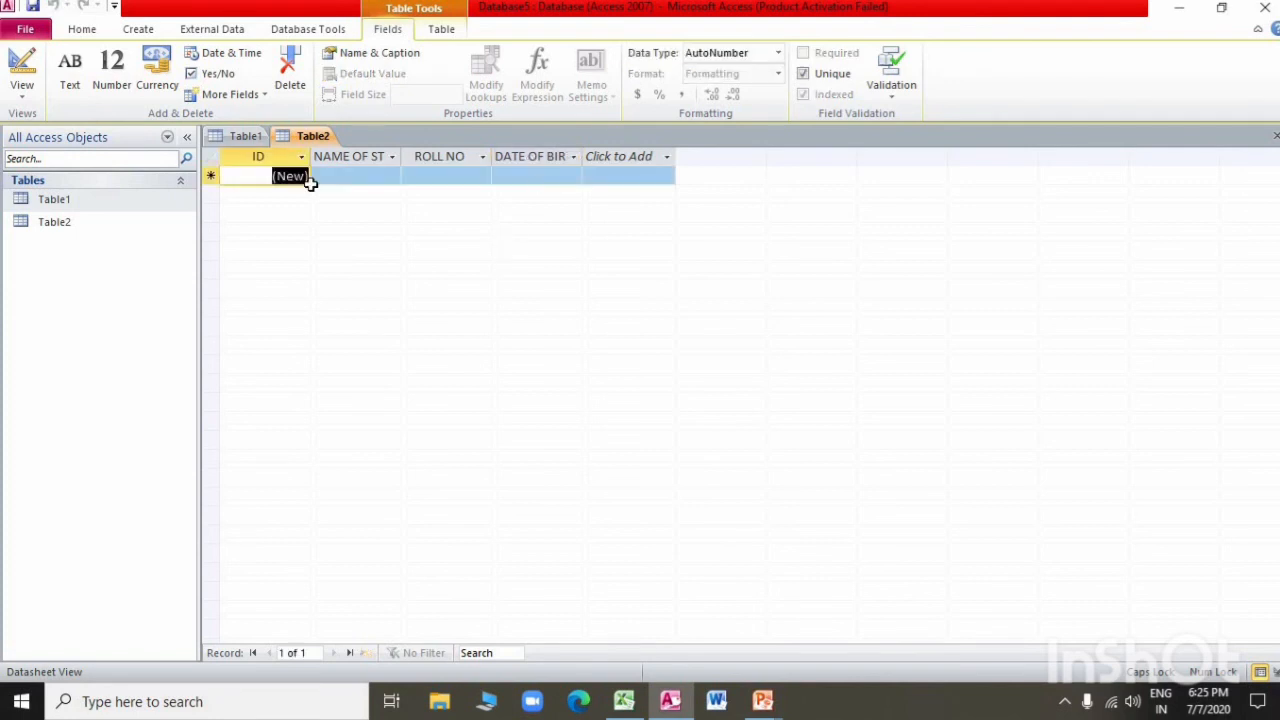
click(360, 178)
text(DFSDF)
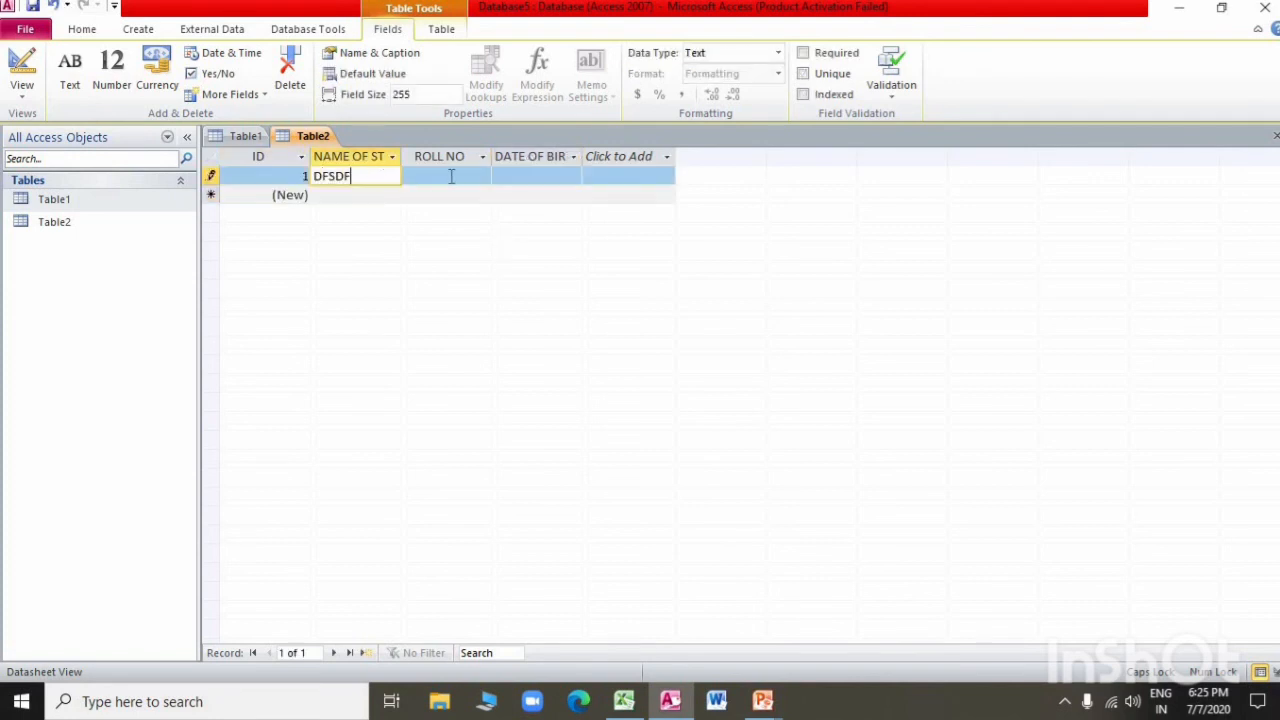
click(451, 179)
text(5)
Step: Replace the invalid date of birth entry with 01/01/1995
click(553, 176)
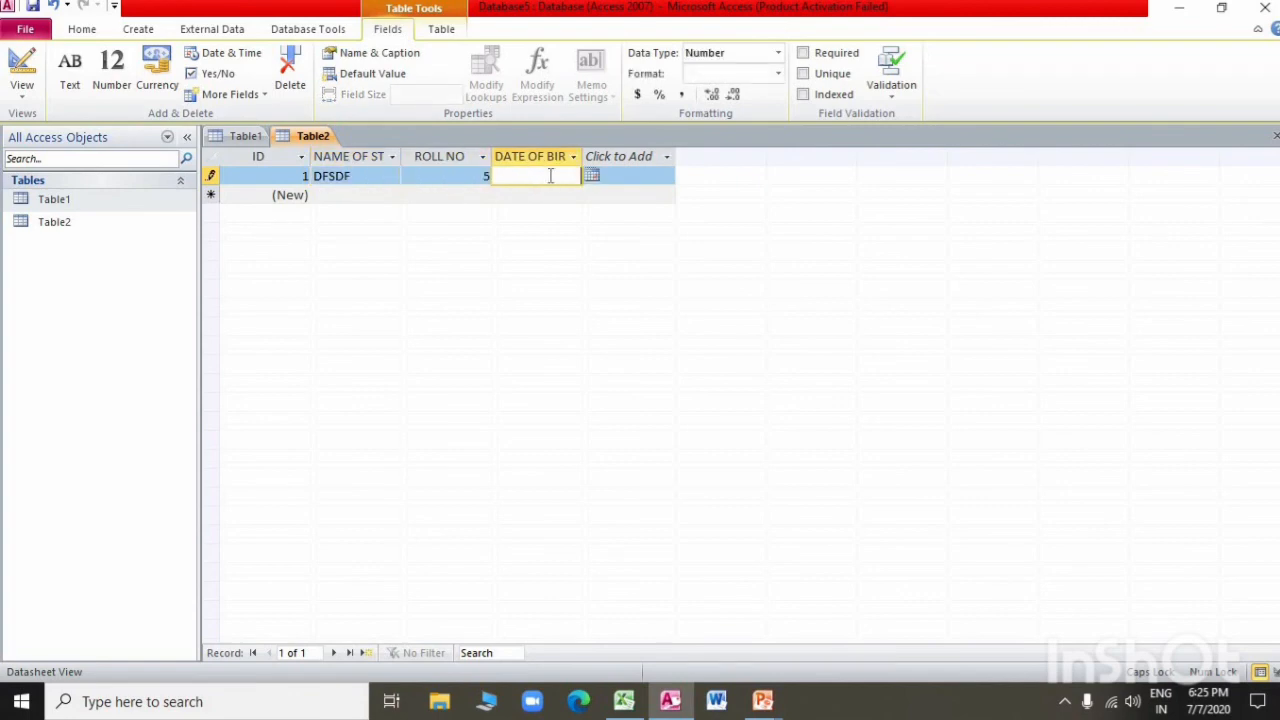
text(DFDFGDFG)
click(616, 176)
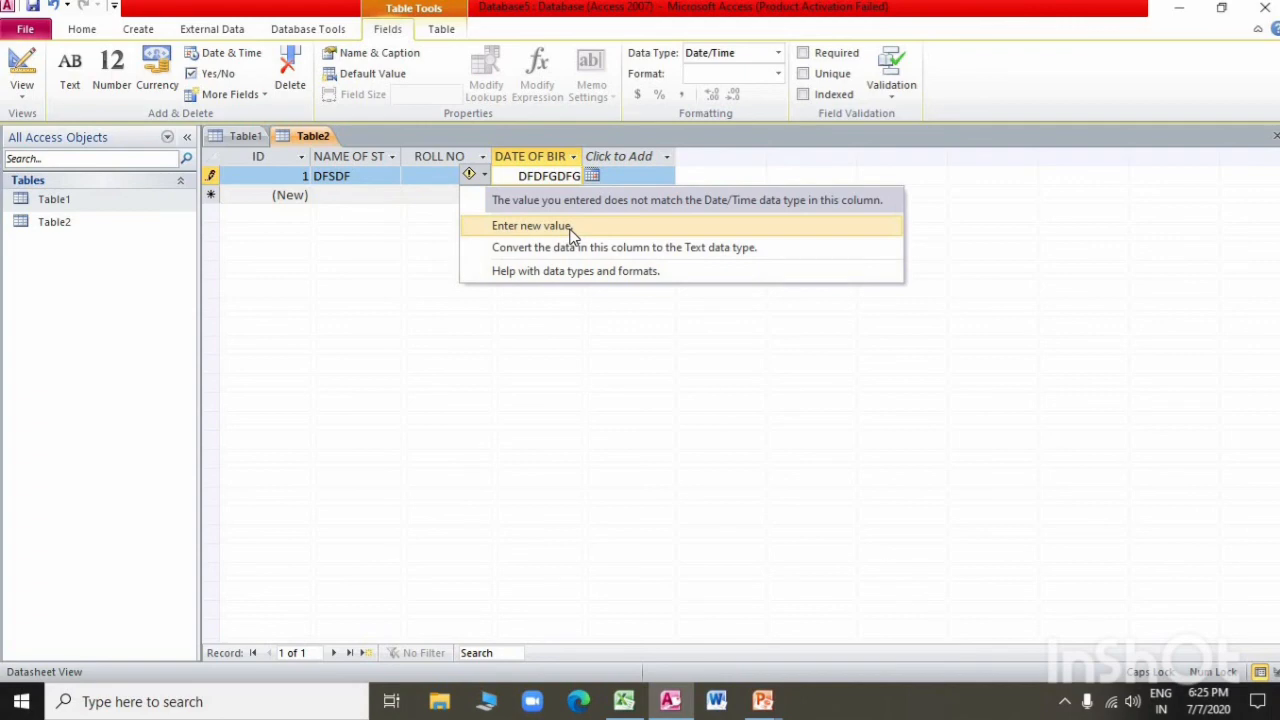
click(512, 226)
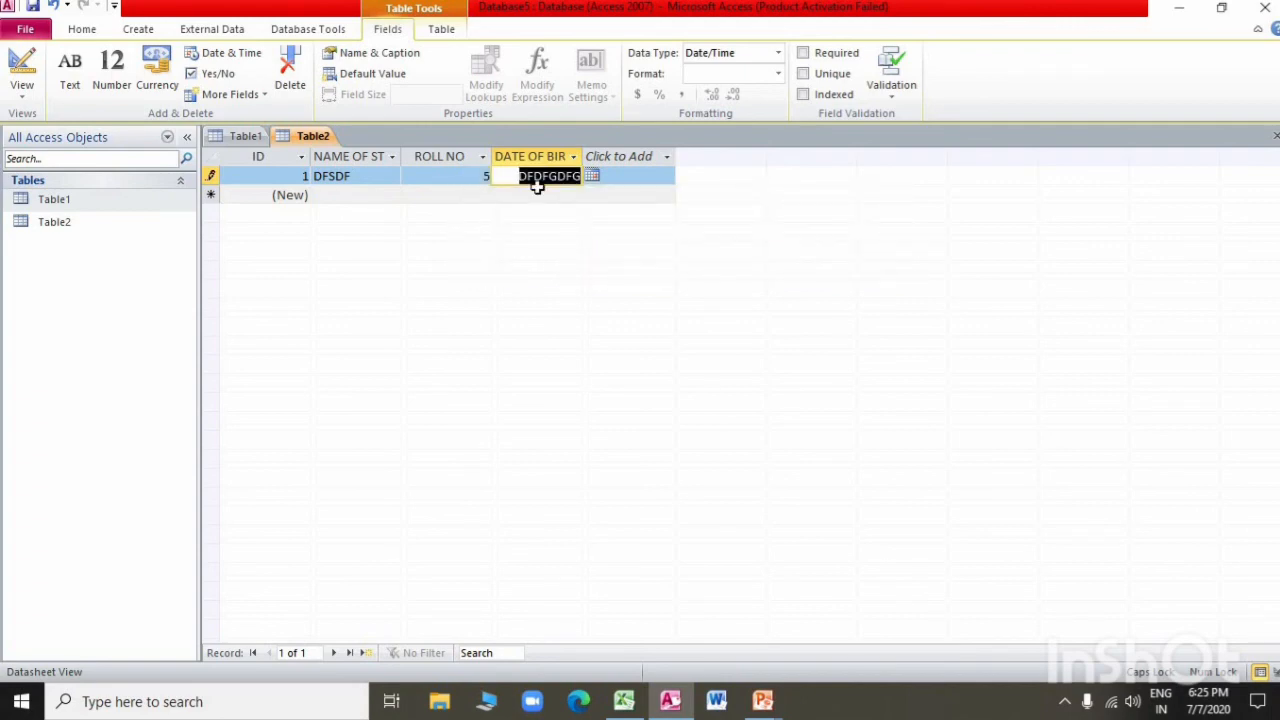
text(01/01/1995)
click(645, 194)
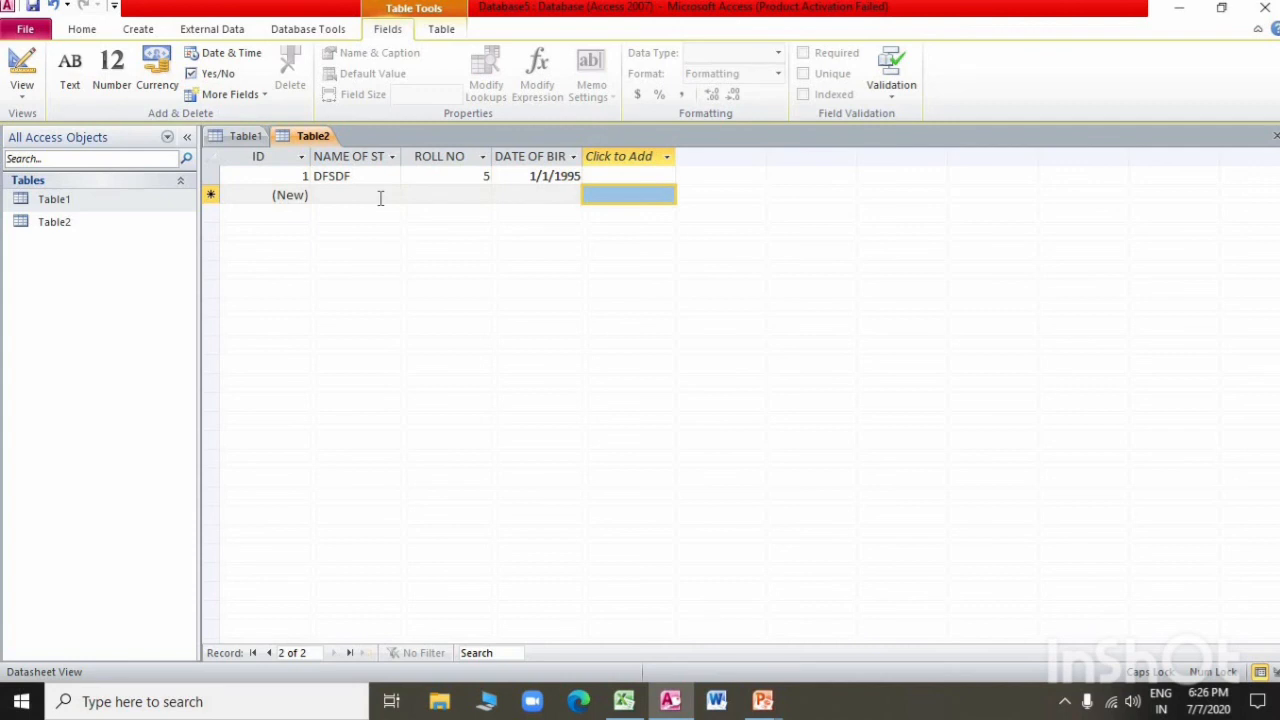
Step: Return to the PowerPoint slideshow and advance to the 'Creating a Table' slide
key(alt+Tab)
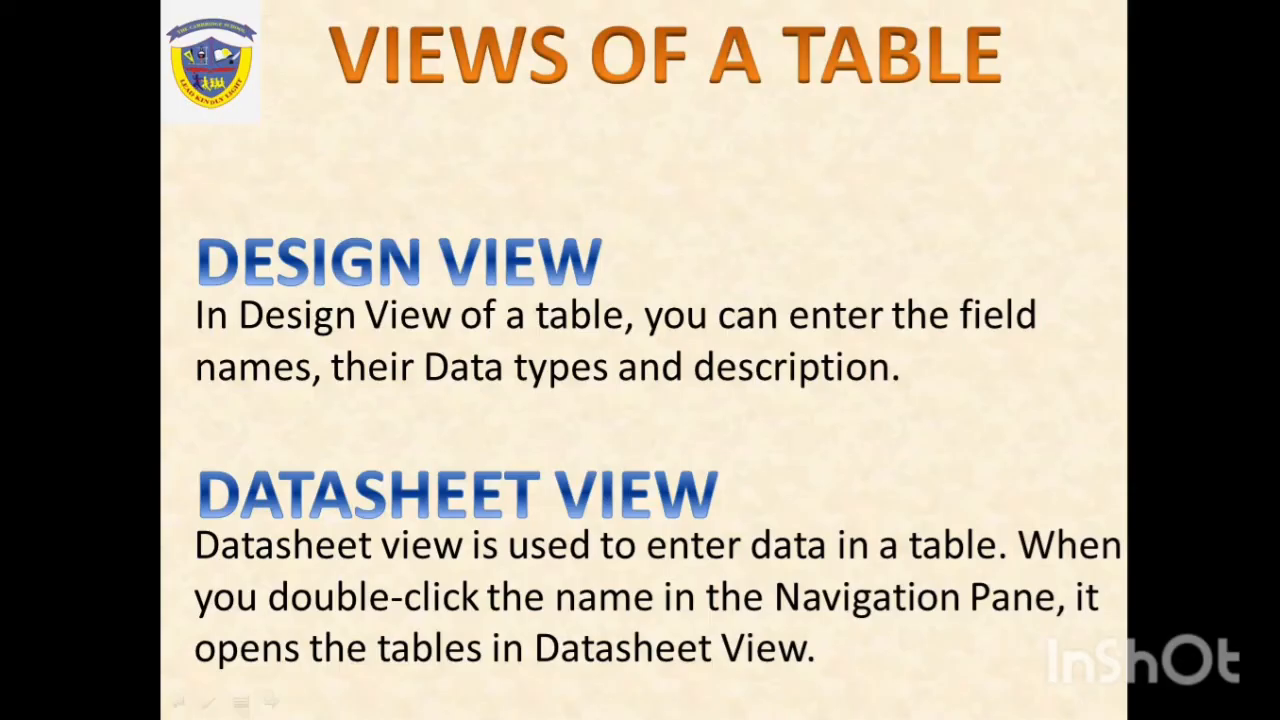
key(Right)
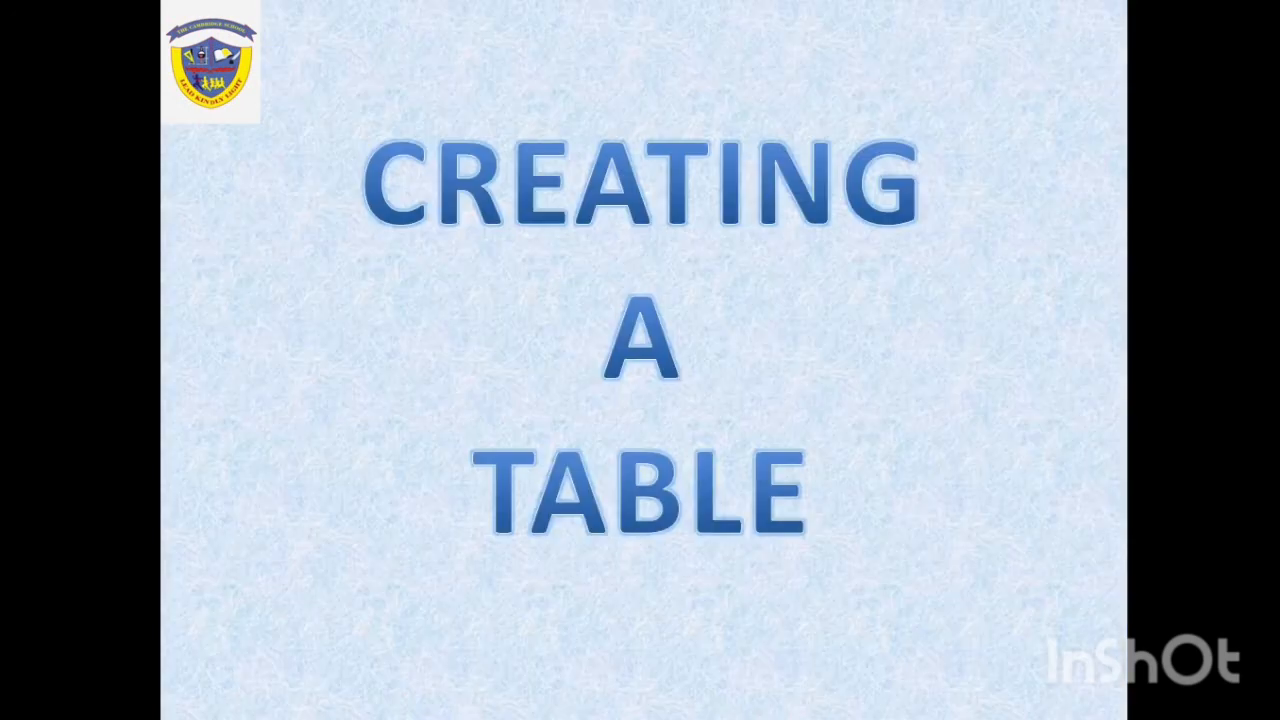